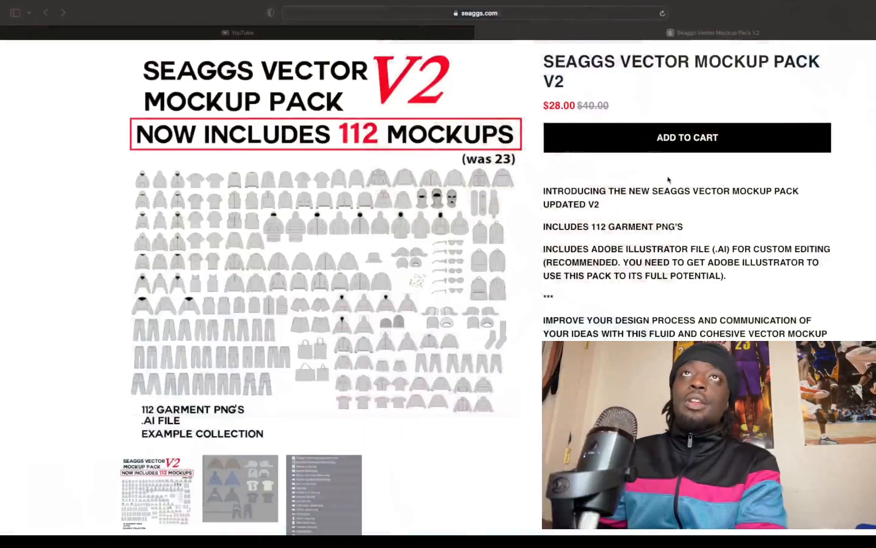
Step: Examine the Seaggs Vector Mockup Pack V2 product page, including its preview image, price and description
scroll(669, 182, "down", 3)
scroll(677, 202, "up", 4)
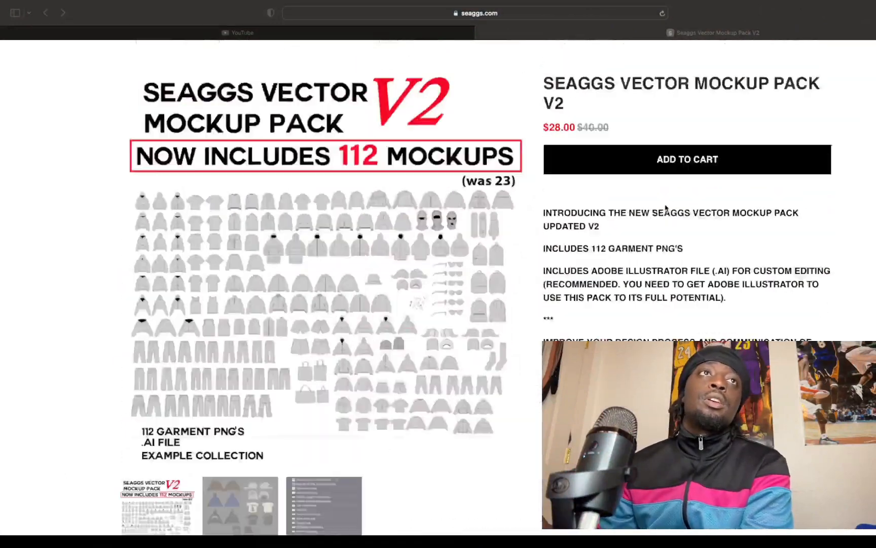
scroll(666, 207, "up", 3)
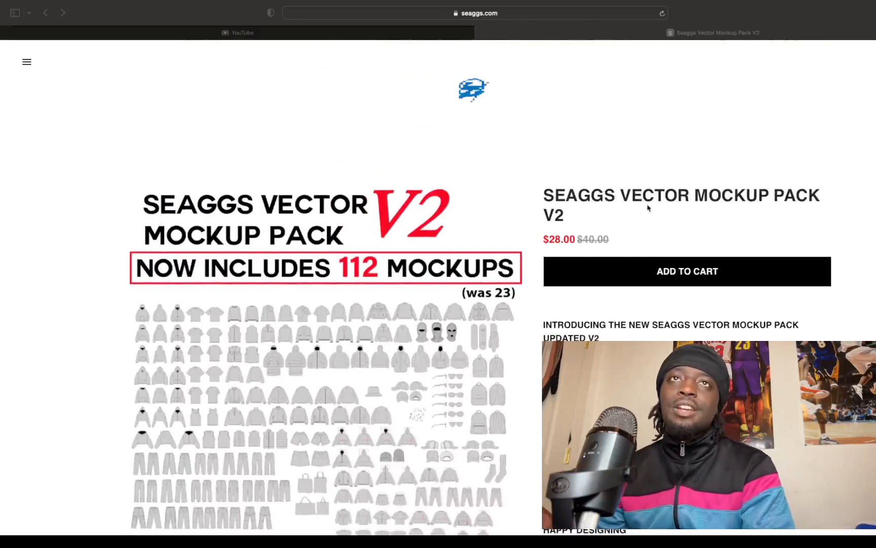
scroll(604, 223, "down", 3)
left_click(367, 327)
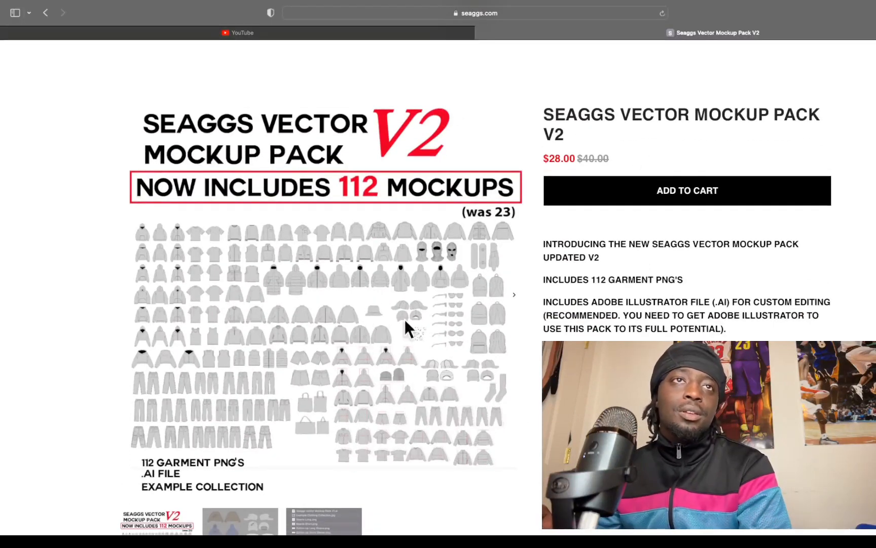
scroll(429, 334, "down", 2)
scroll(441, 320, "down", 2)
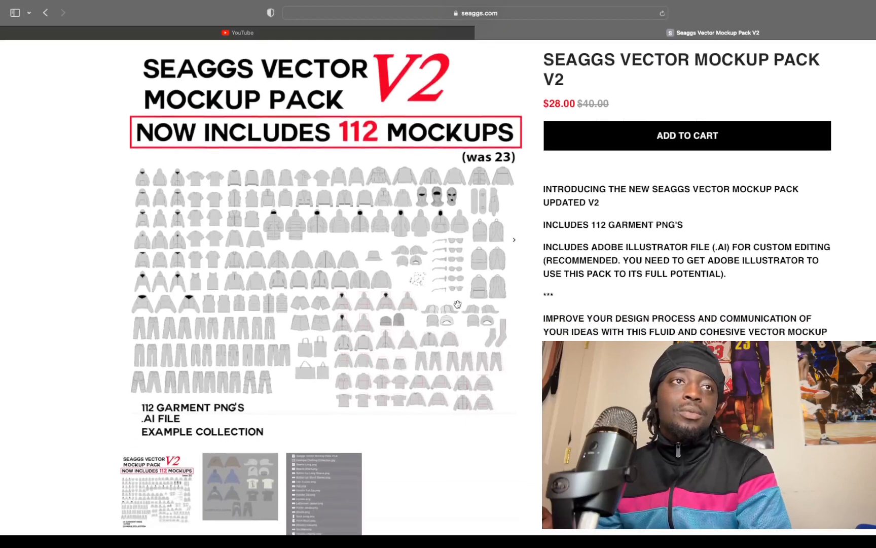
scroll(455, 300, "up", 6)
scroll(421, 164, "down", 1)
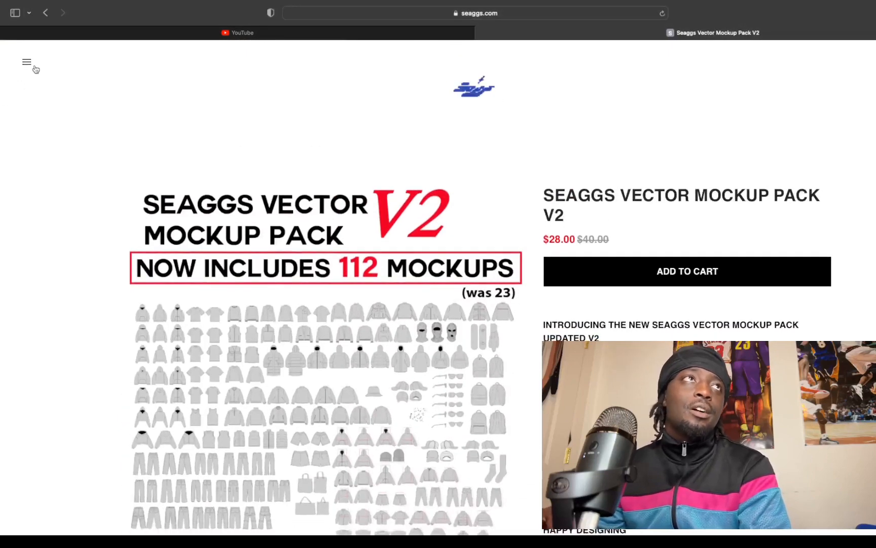
Step: Open the Seaggs store's full product catalogue and look through the mockup packs, manufacturer lists, bundles and clothing
left_click(455, 90)
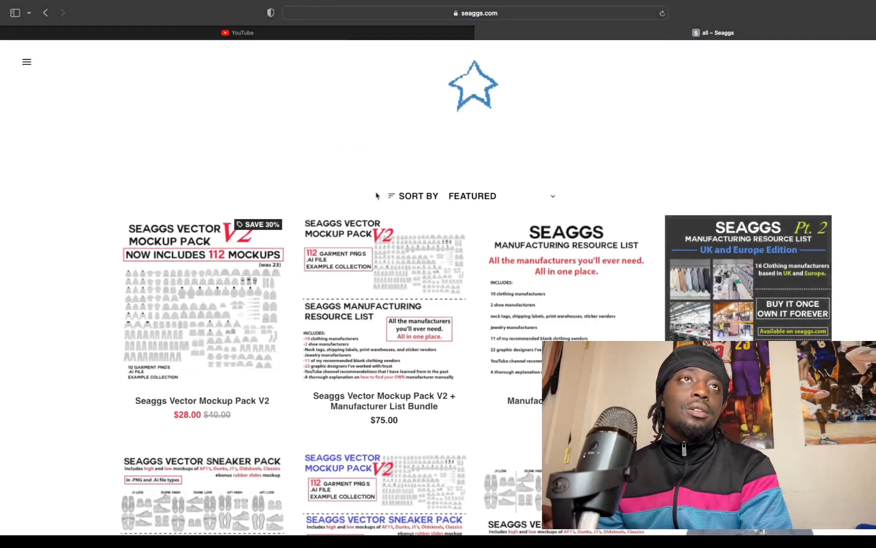
scroll(685, 215, "down", 4)
scroll(685, 216, "down", 1)
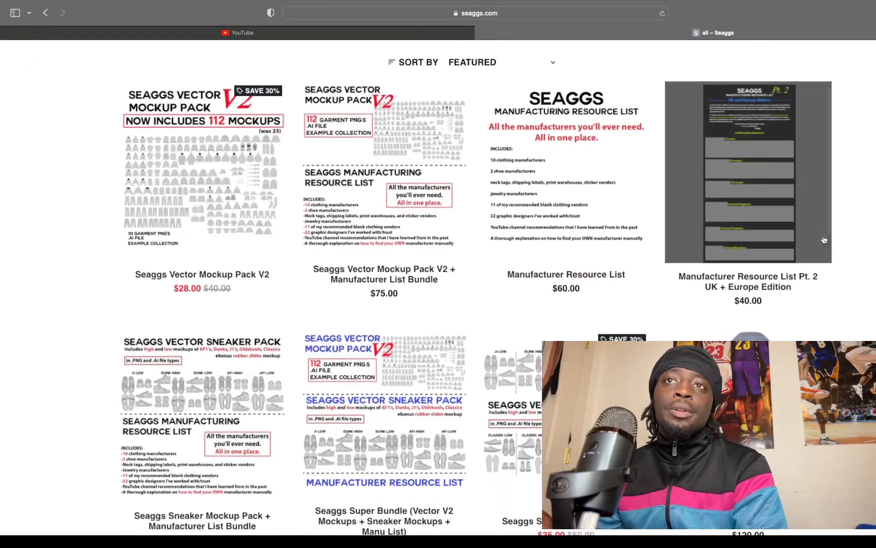
scroll(823, 242, "down", 1)
scroll(790, 240, "up", 1)
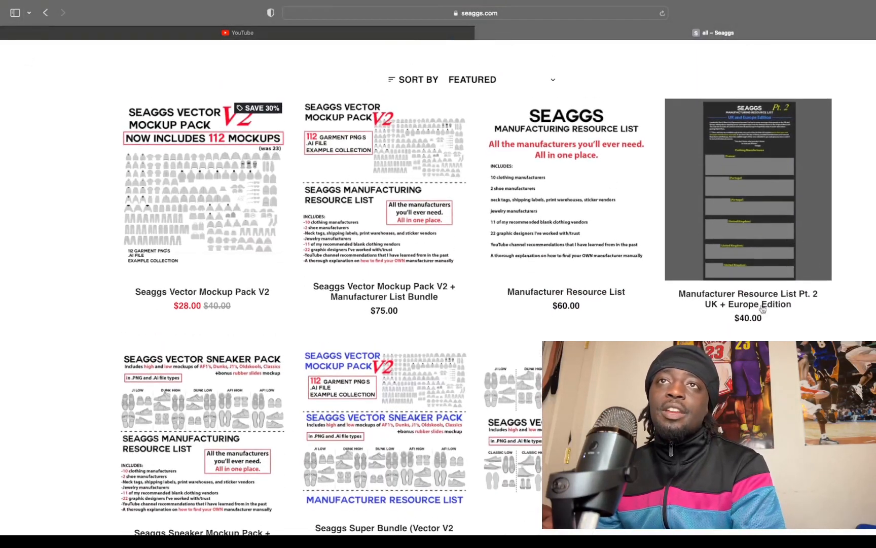
scroll(732, 308, "down", 1)
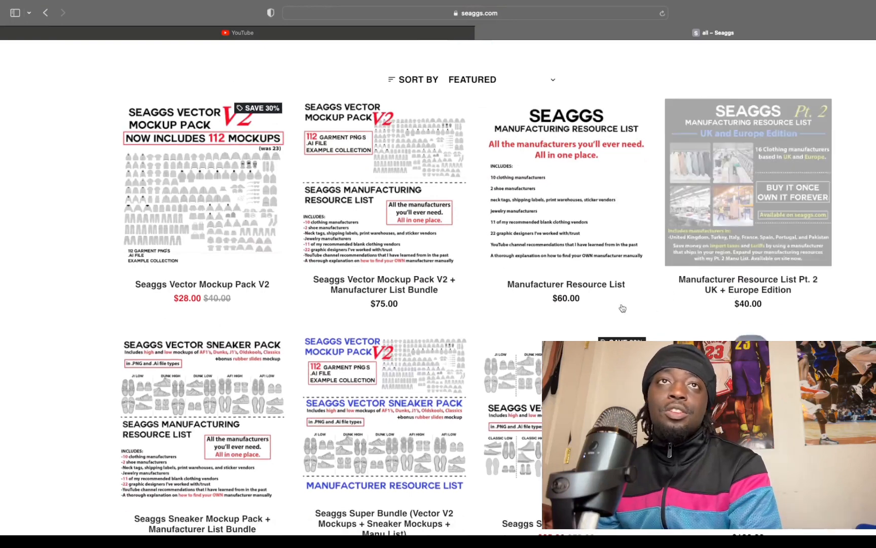
scroll(544, 238, "down", 4)
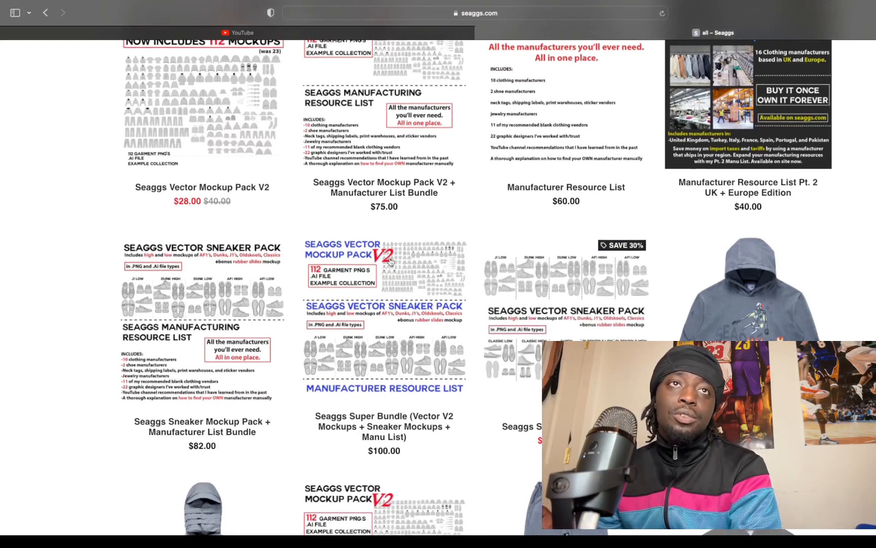
scroll(391, 261, "down", 2)
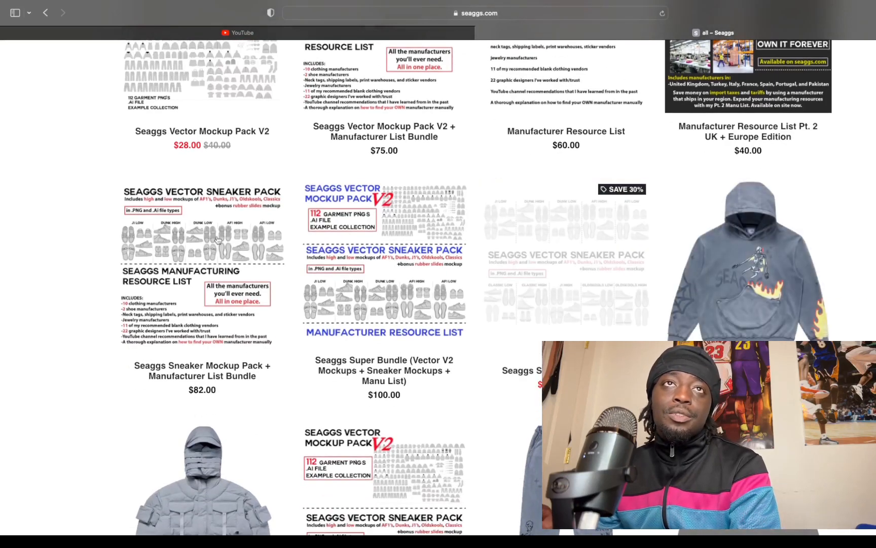
scroll(217, 240, "up", 10)
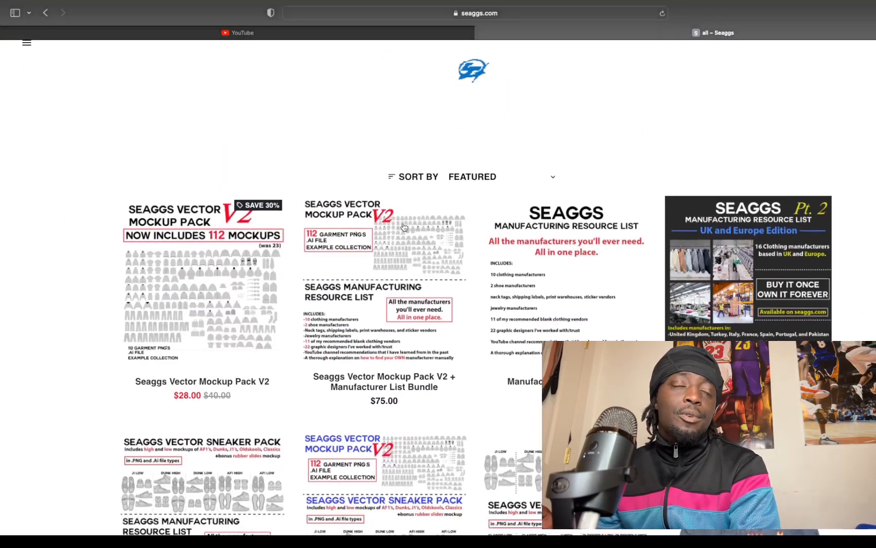
scroll(404, 227, "down", 15)
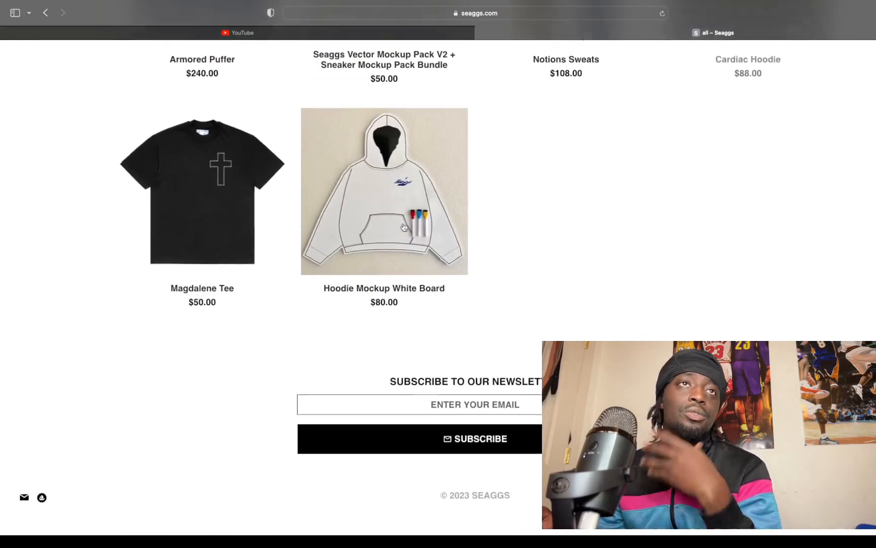
scroll(404, 226, "up", 5)
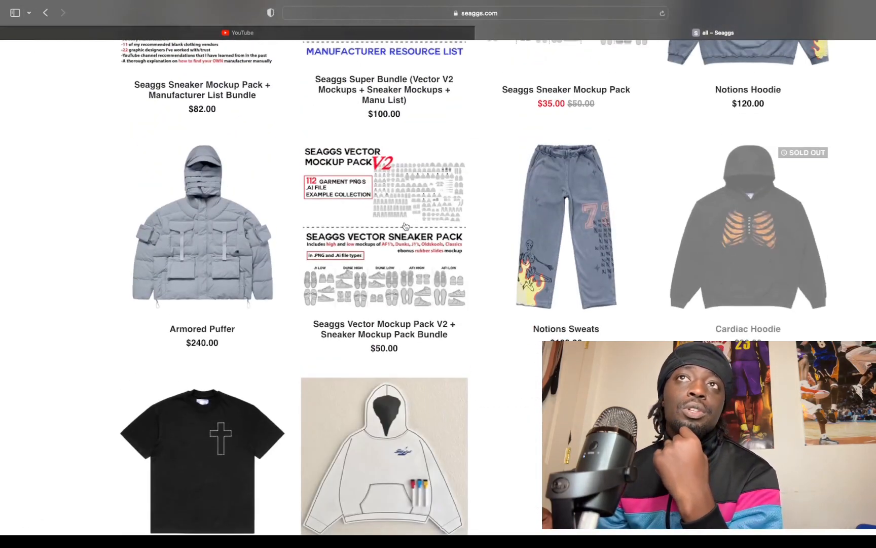
scroll(405, 227, "up", 3)
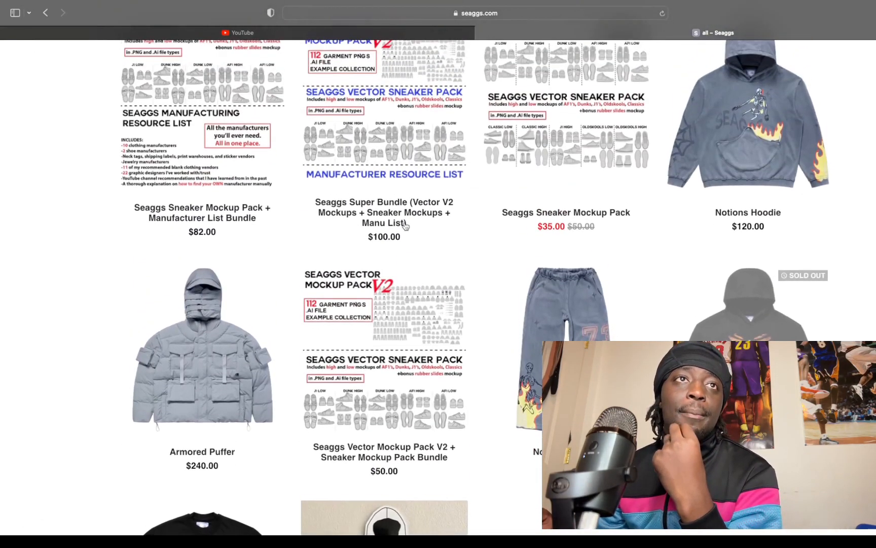
scroll(405, 225, "up", 2)
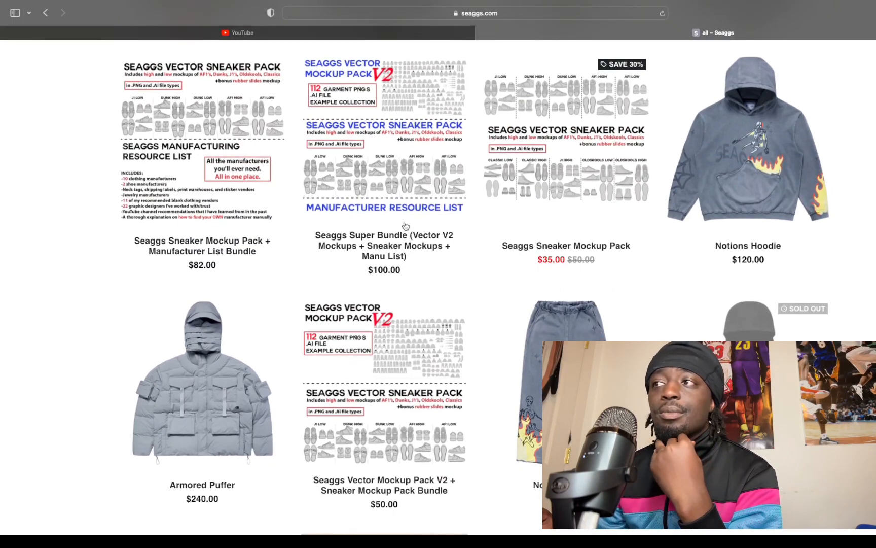
scroll(405, 225, "up", 8)
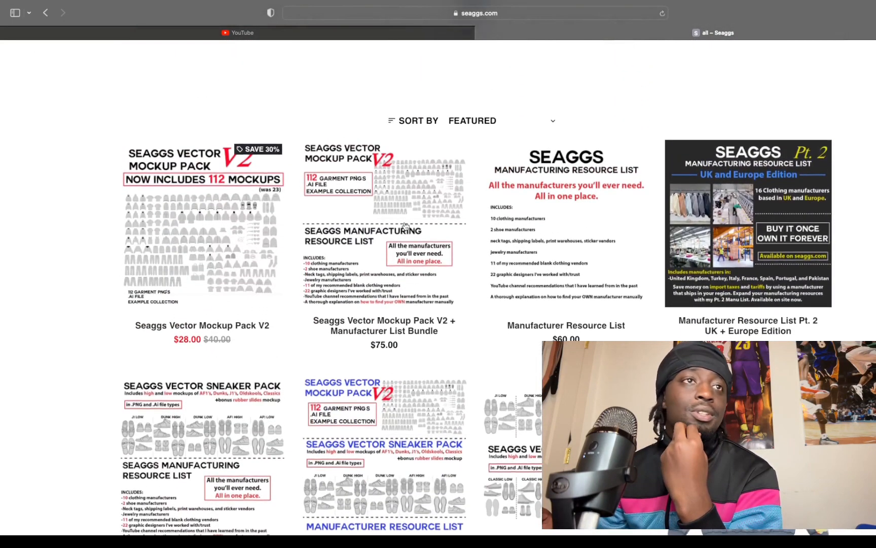
scroll(404, 225, "up", 2)
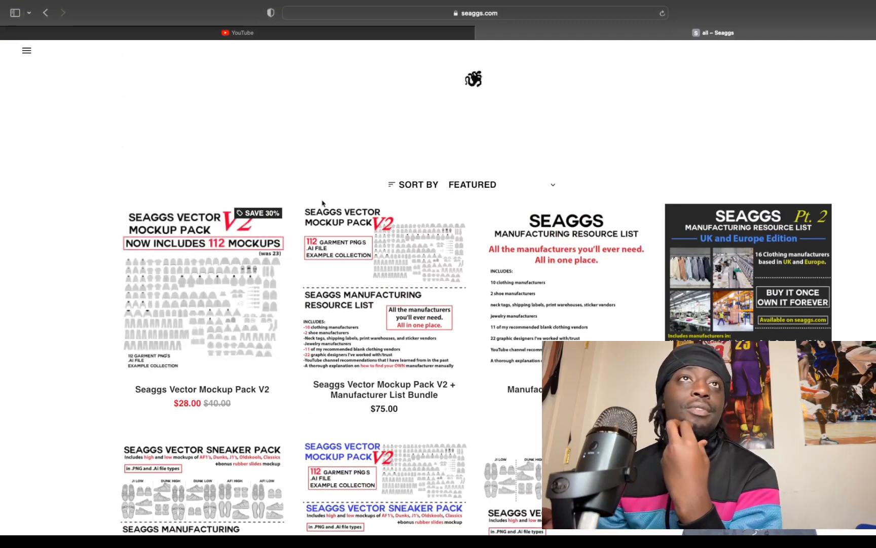
scroll(324, 202, "up", 1)
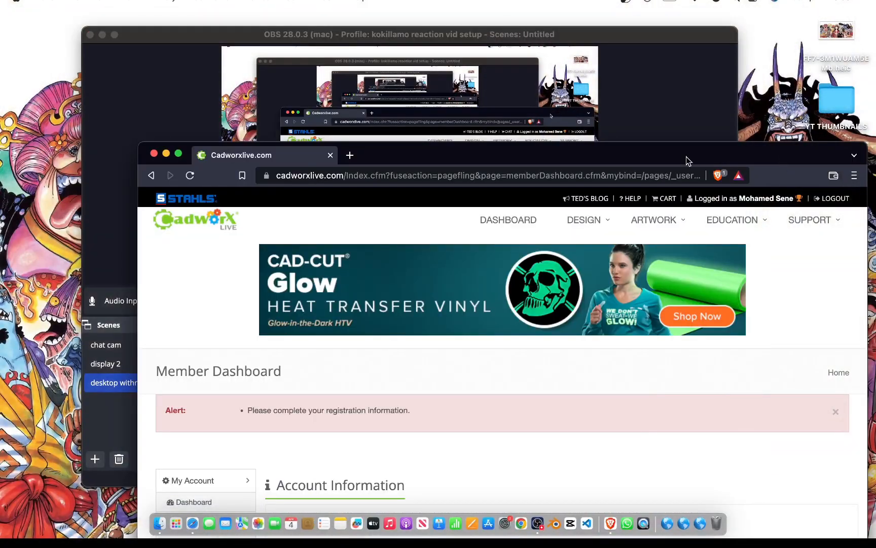
Step: Enlarge the CadworxLive browser window, launch Design Studio 2.2 and dismiss its start dialog to get a blank document
left_click(178, 154)
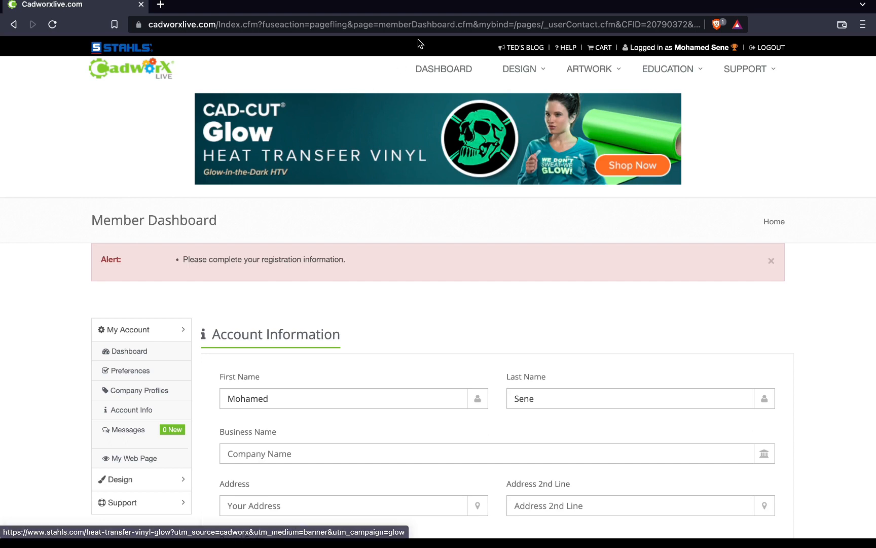
mouse_move(499, 76)
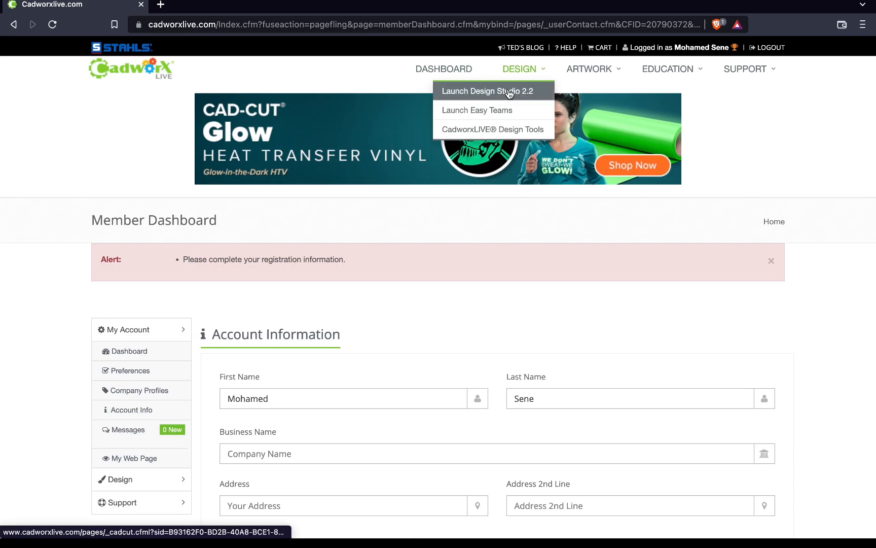
left_click(489, 94)
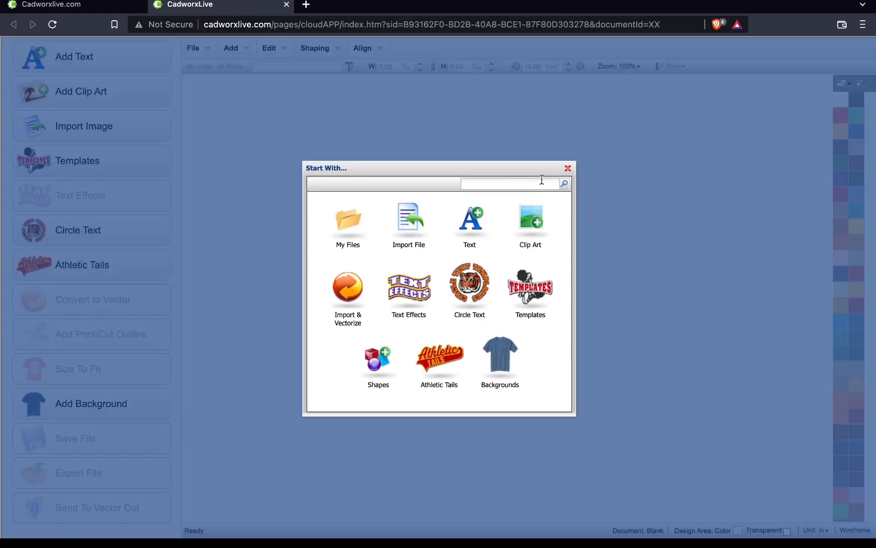
left_click(568, 168)
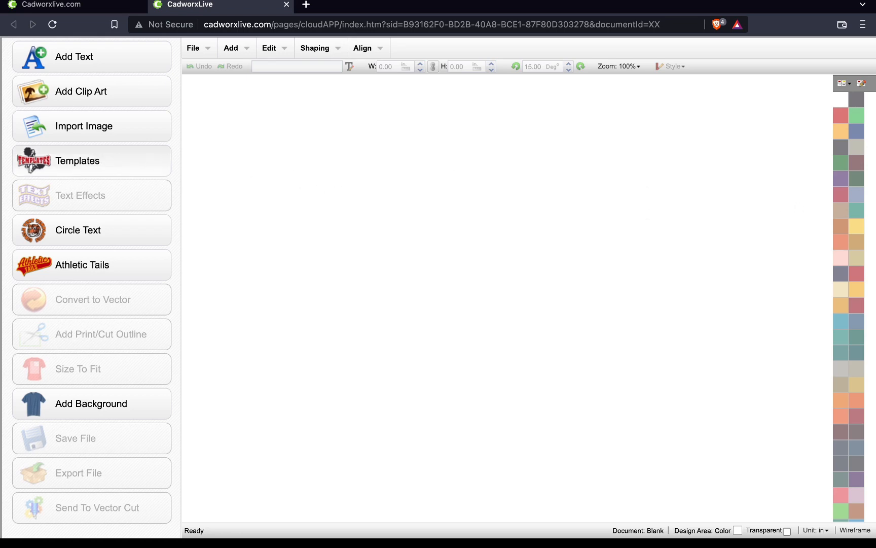
Step: Start an image import and browse to the Seaggs Vector Mockup Pack UPDATED V2 folder
left_click(125, 138)
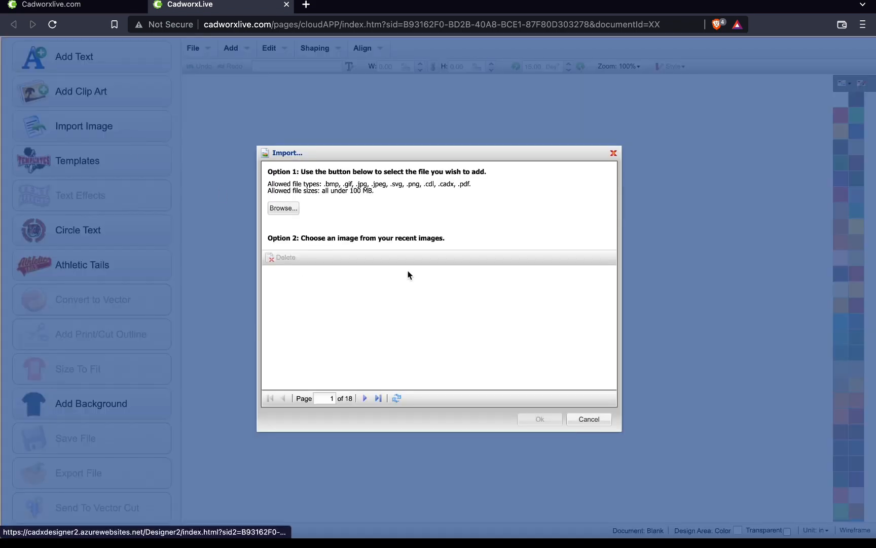
left_click(293, 210)
left_click(454, 147)
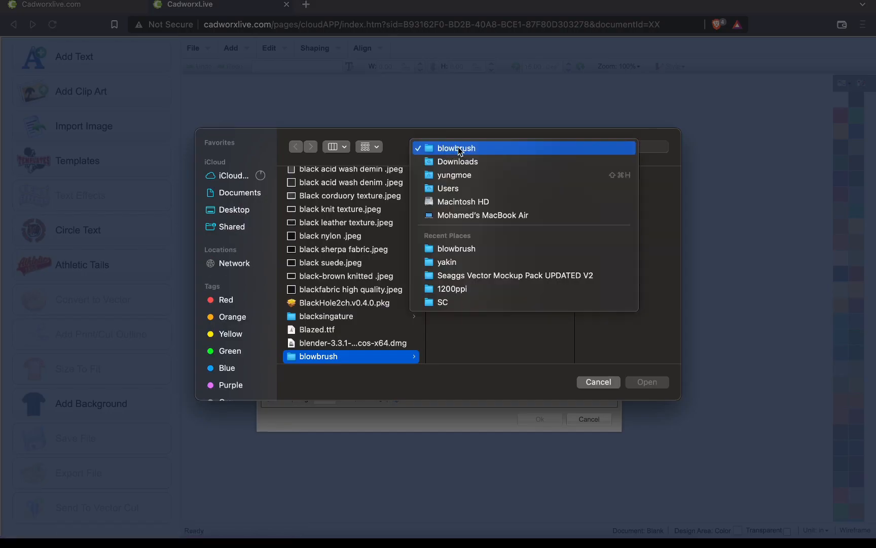
left_click(473, 279)
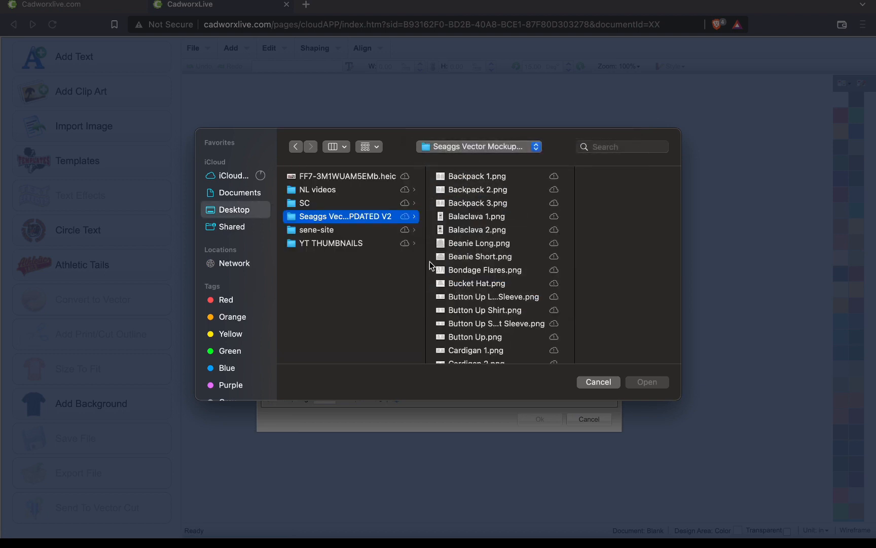
Step: Preview the mockup images from Backpack 1 through Cardigan 2, then look again at the button-up shirt mockups
left_click(483, 178)
key("Down")
key("Down")
key("Down")
key("Down")
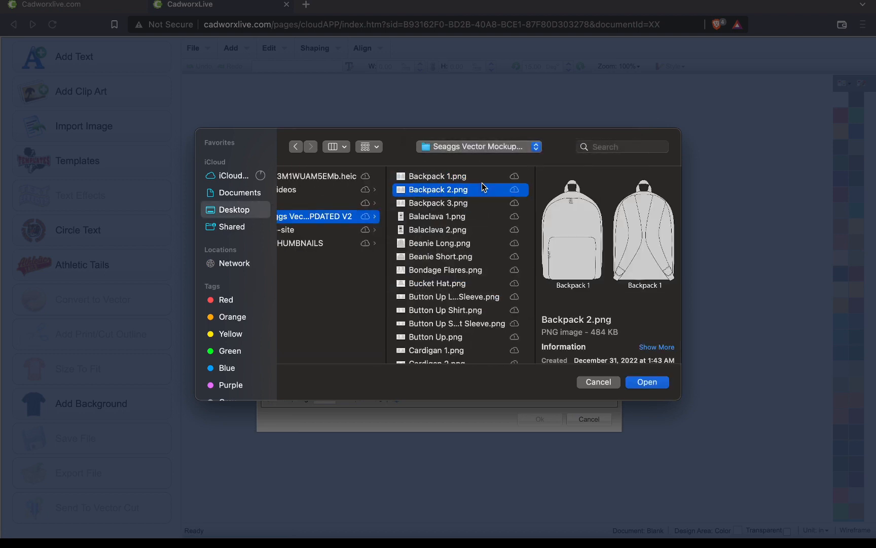
key("Down")
key("Down")
key("Down")
key("Down")
key("Down")
key("Down")
key("Down")
key("Down")
key("Down")
key("Down")
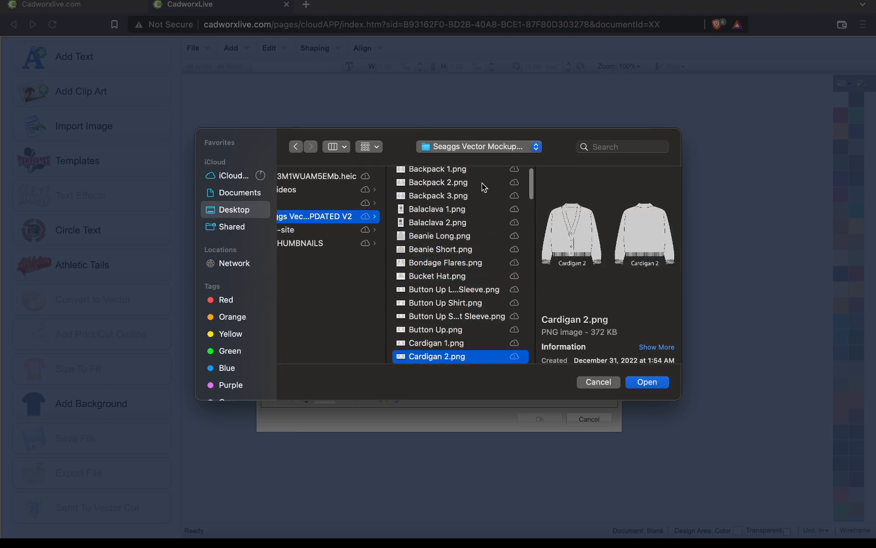
key("Up")
key("Up")
key("Up")
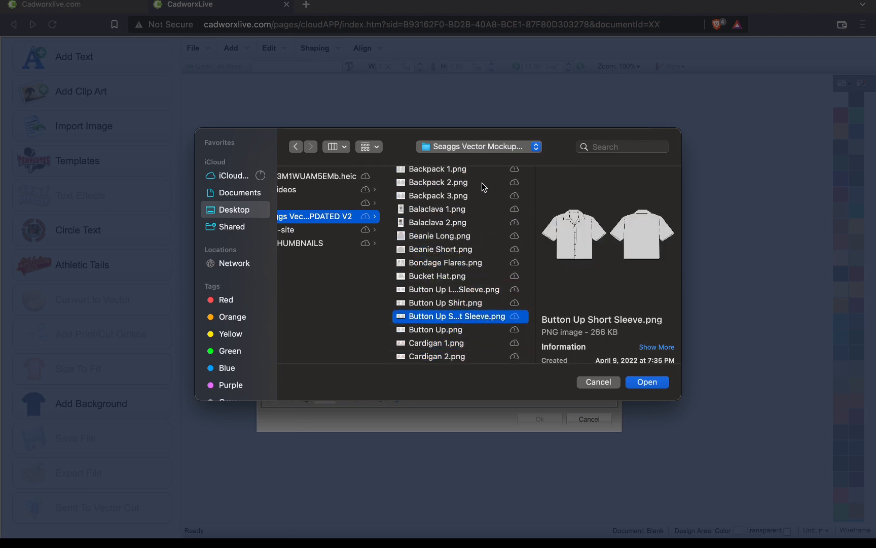
key("Down")
key("Down")
key("Down")
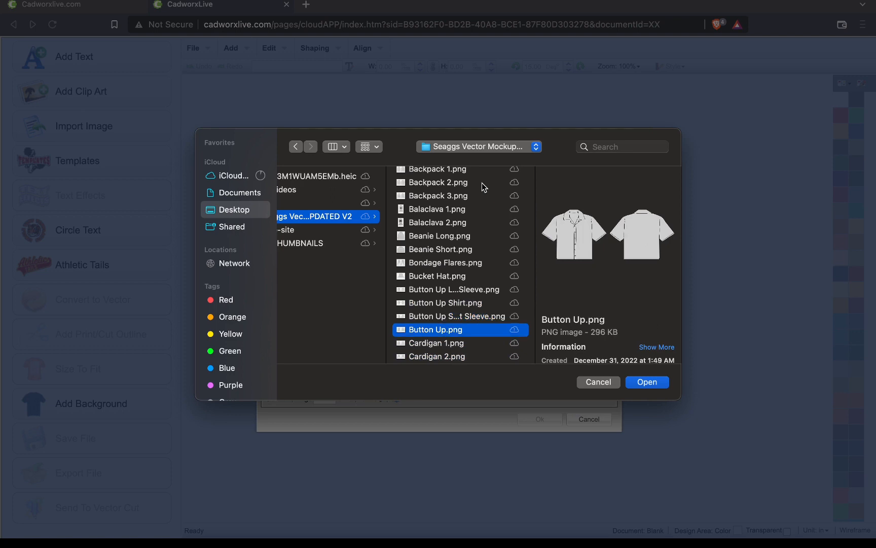
Step: Preview the mockups from the cardigans through the denim jackets, DK pants and flared pants to Glasses 1
key("Down")
key("Down")
key("Down")
key("Down")
key("Down")
key("Down")
key("Down")
key("Down")
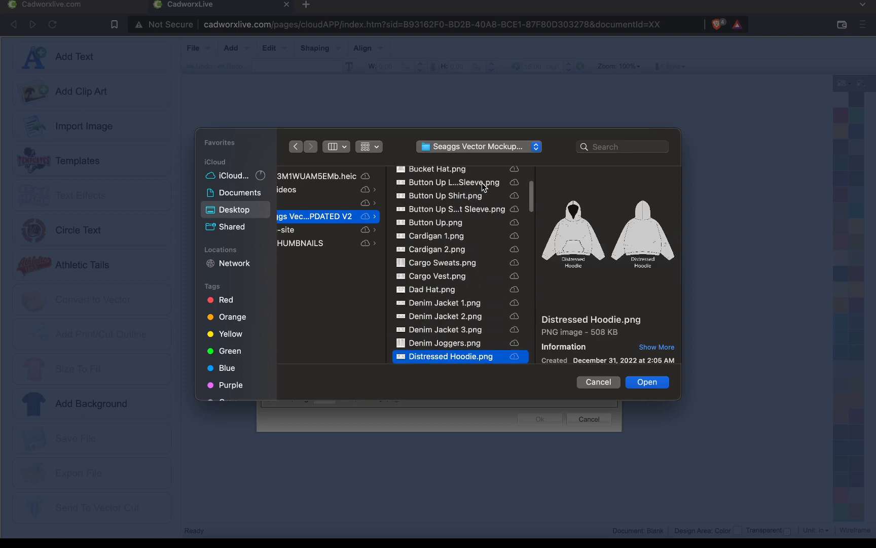
key("Down")
key("Down")
key("Down")
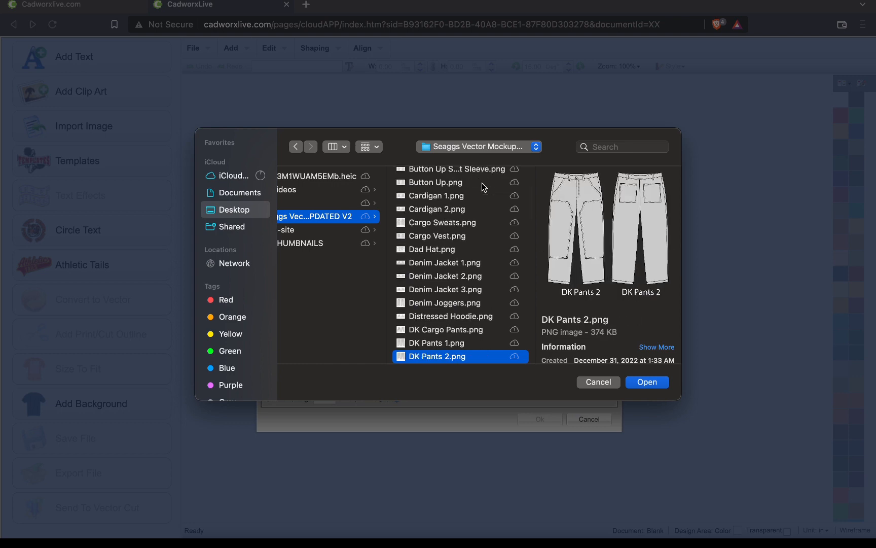
key("Down")
key("Down")
key("Down")
key("Down")
key("Down")
key("Down")
key("Down")
key("Down")
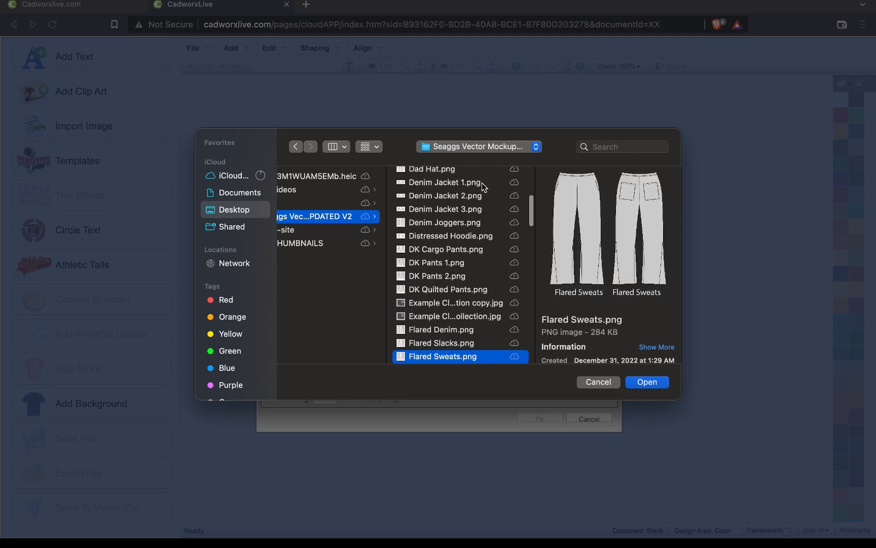
key("Up")
key("Up")
key("Up")
key("Up")
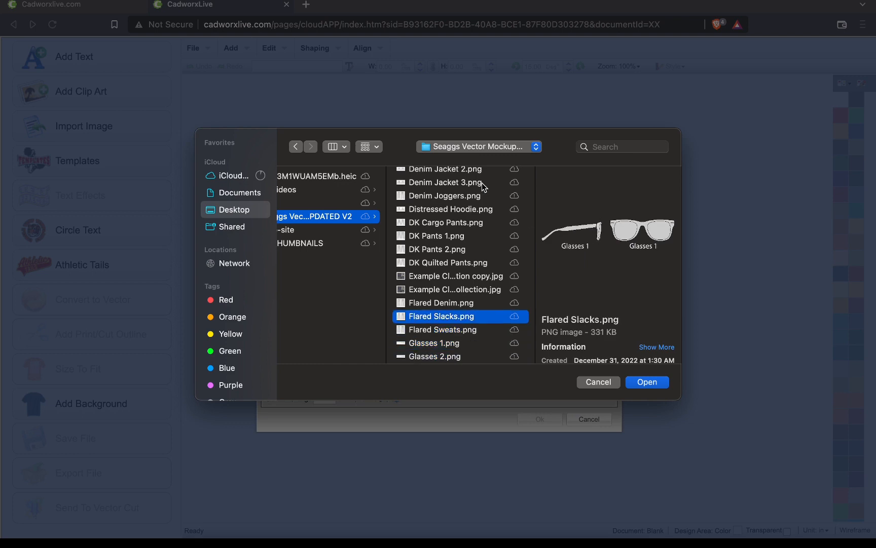
key("Down")
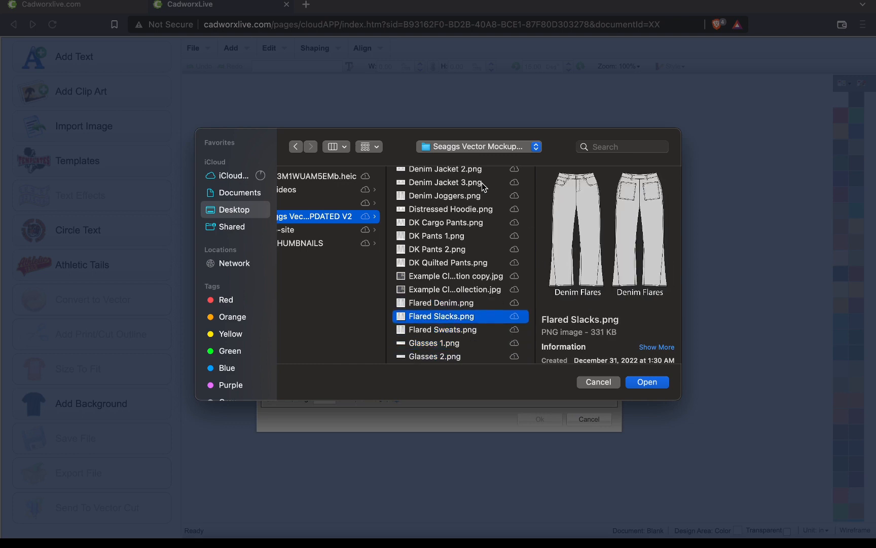
key("Down")
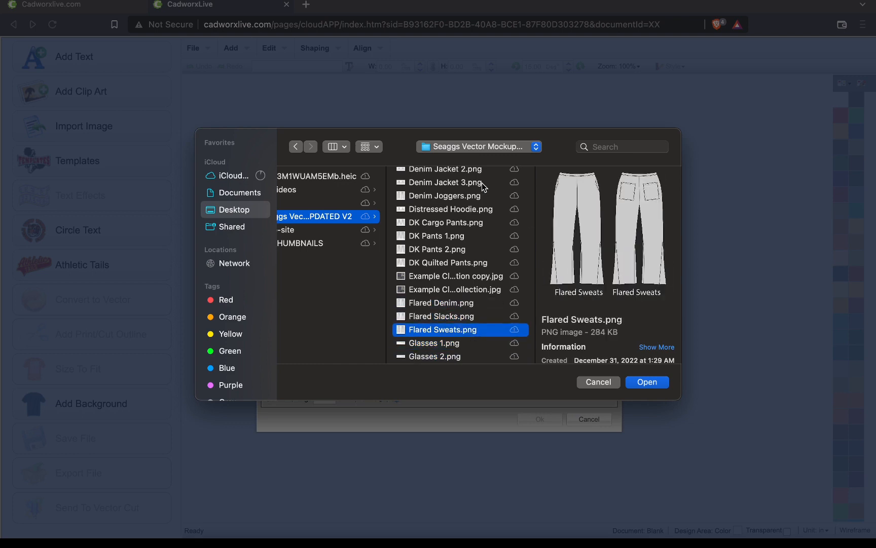
key("Down")
key("Down")
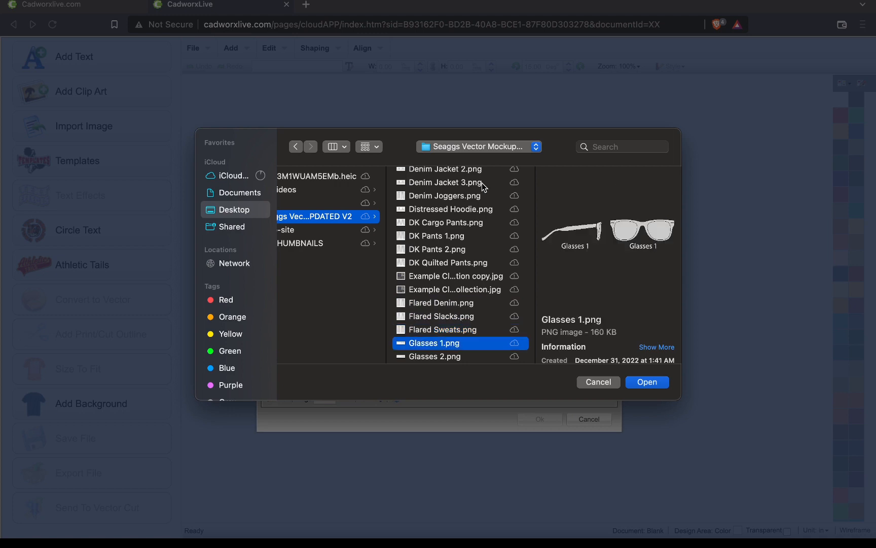
Step: Look through the glasses, hat, hooded puffer and hoodie mockups as far as Jeans 2
key("Down")
key("Down")
key("Down")
key("Down")
key("Down")
key("Down")
key("Down")
key("Down")
key("Down")
key("Down")
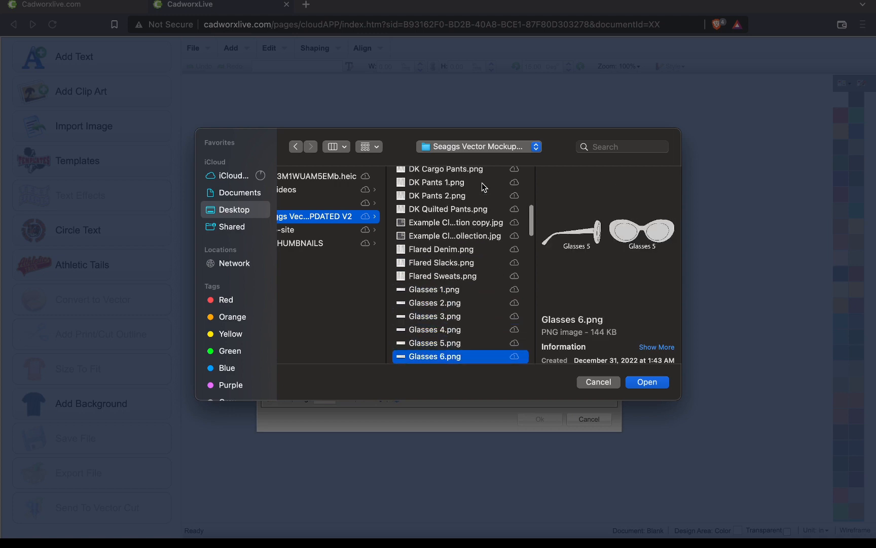
key("Down")
key("Down")
key("Down")
key("Down")
key("Down")
key("Down")
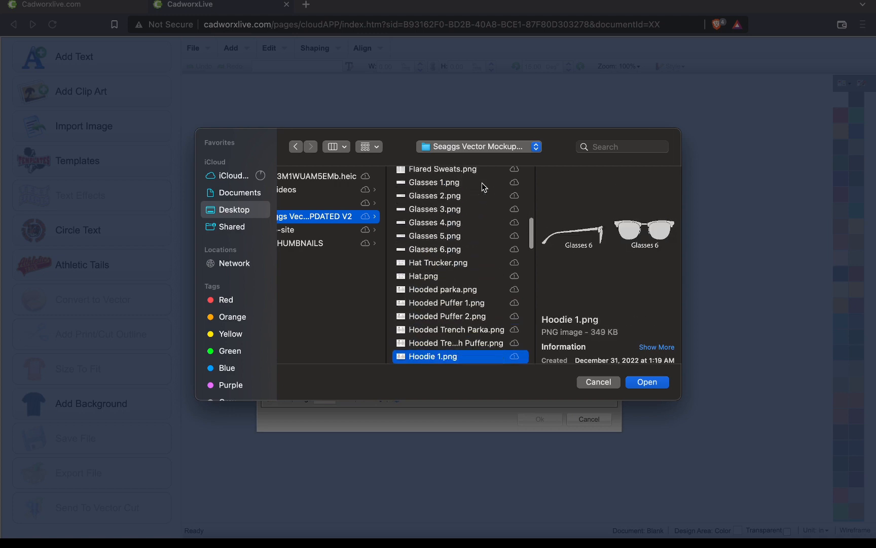
key("Down")
key("Down")
key("Down")
key("Down")
key("Down")
key("Down")
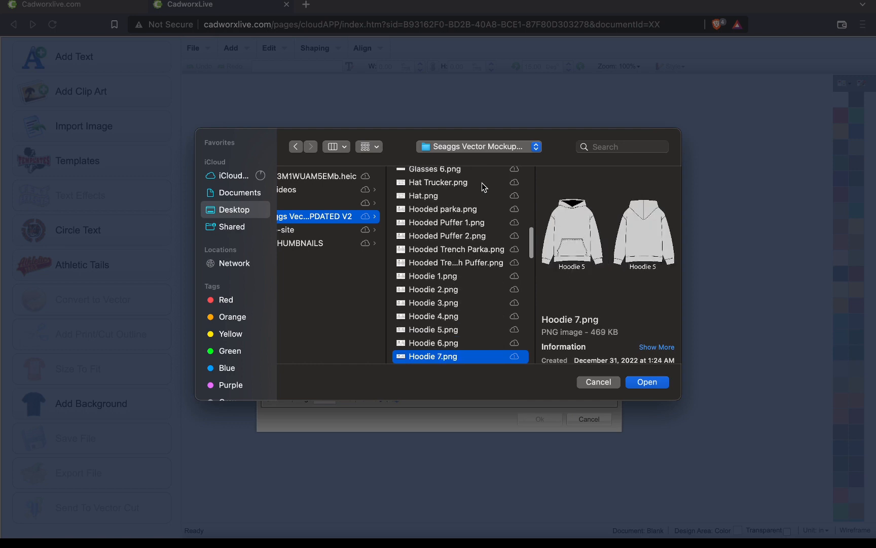
key("Down")
key("Down")
key("Down")
key("Down")
key("Down")
key("Down")
key("Down")
key("Down")
key("Down")
key("Down")
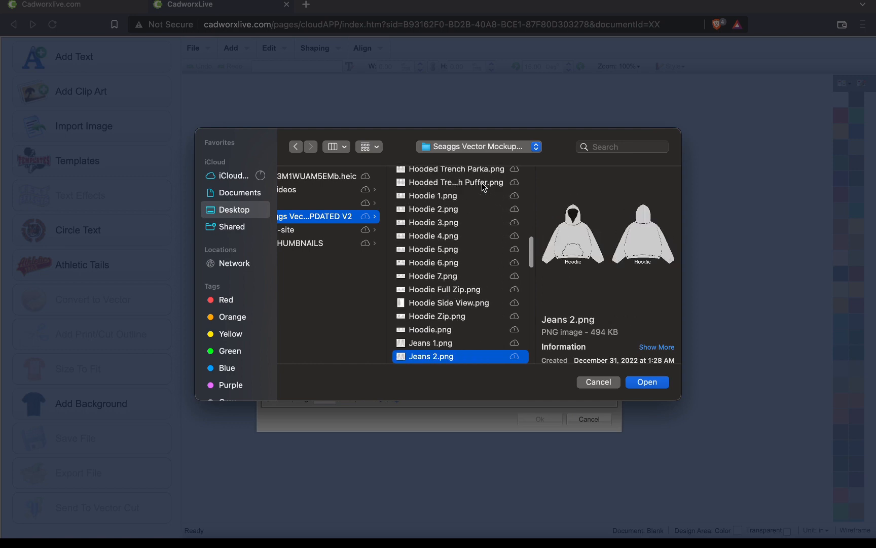
Step: Look through the jeans, puffer, shorts, sock and sweater mockups, and go back to preview Puffer Jacket 2
key("Down")
key("Down")
key("Down")
key("Down")
key("Down")
key("Down")
key("Down")
key("Down")
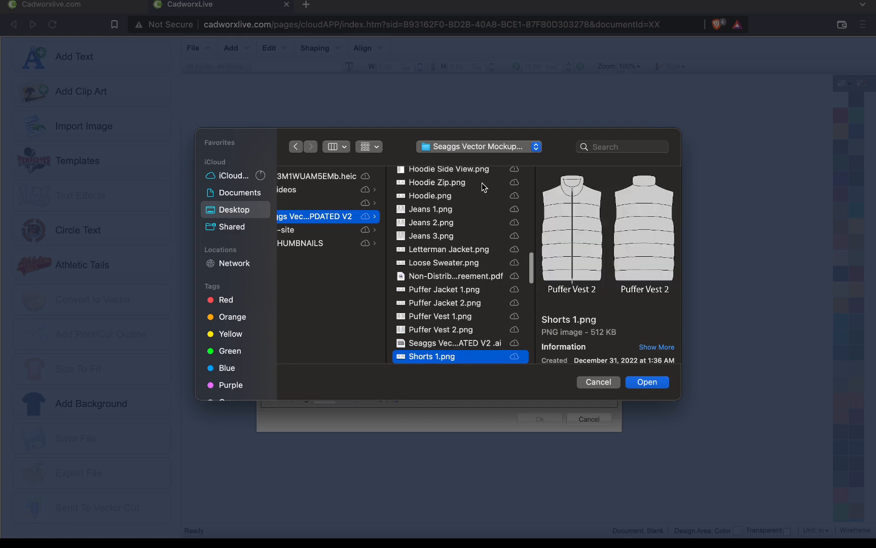
key("Down")
key("Down")
key("Down")
key("Down")
key("Down")
key("Down")
key("Down")
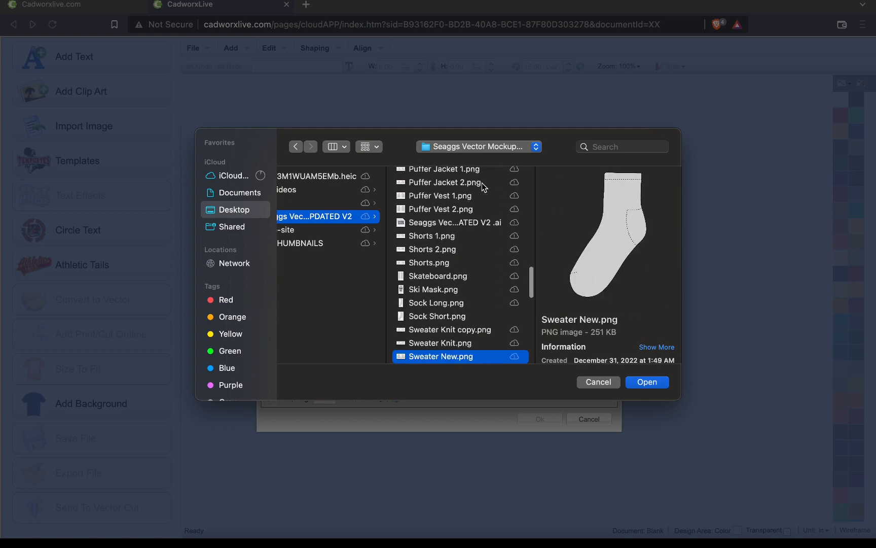
key("Up")
key("Up")
key("Up")
key("Up")
key("Up")
key("Up")
key("Up")
key("Up")
key("Up")
key("Up")
key("Up")
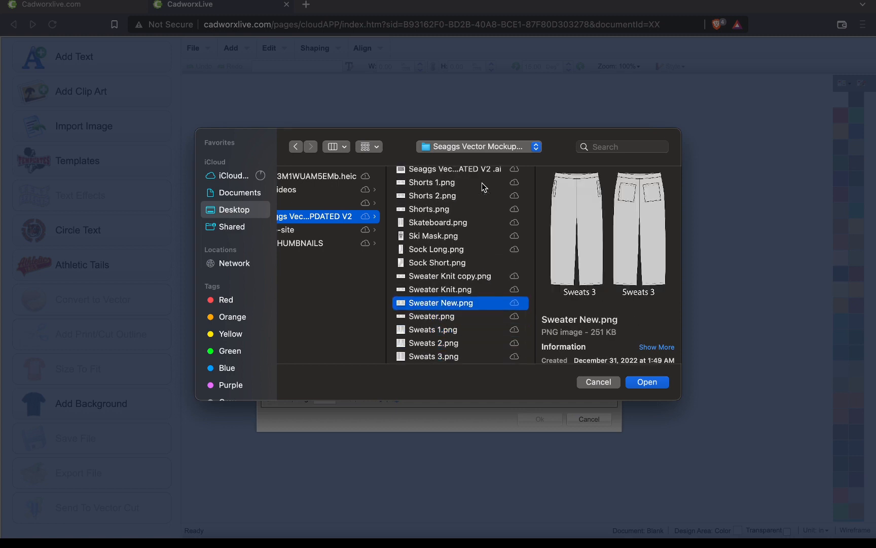
key("Up")
key("Up")
key("Up")
key("Up")
key("Up")
key("Up")
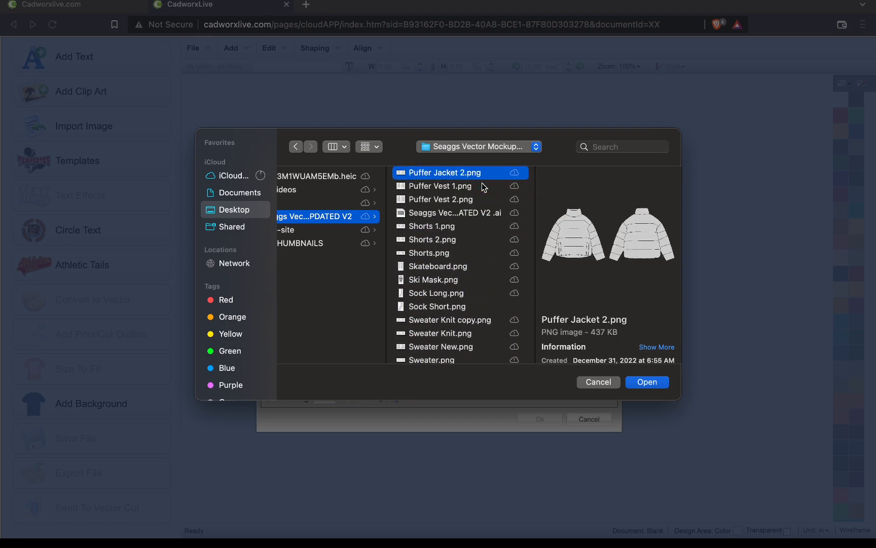
Step: Preview the mockups from Puffer Vest 1 through Sweats 3 and return to the Sweater New mockup
key("Down")
key("Down")
key("Down")
key("Down")
key("Down")
key("Down")
key("Down")
key("Down")
key("Down")
key("Down")
key("Down")
key("Down")
key("Down")
key("Down")
key("Down")
key("Down")
key("Down")
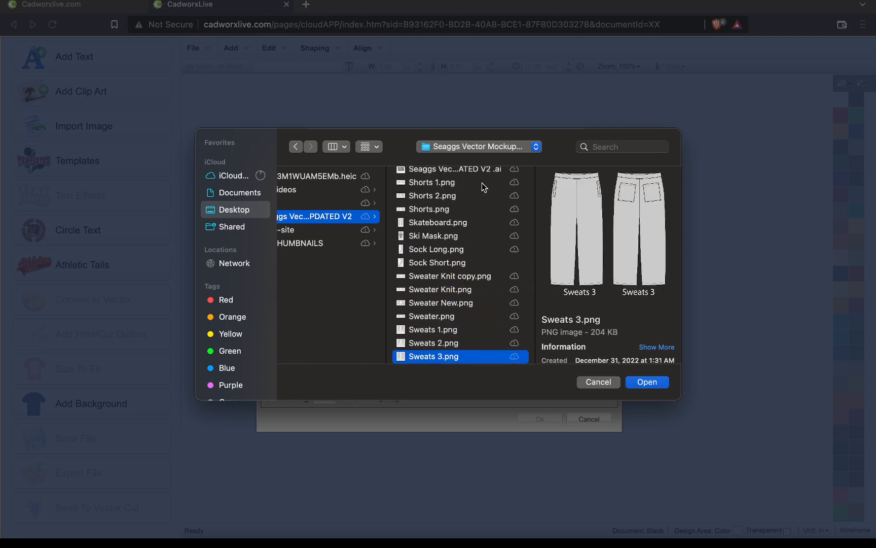
key("Up")
key("Up")
key("Up")
key("Up")
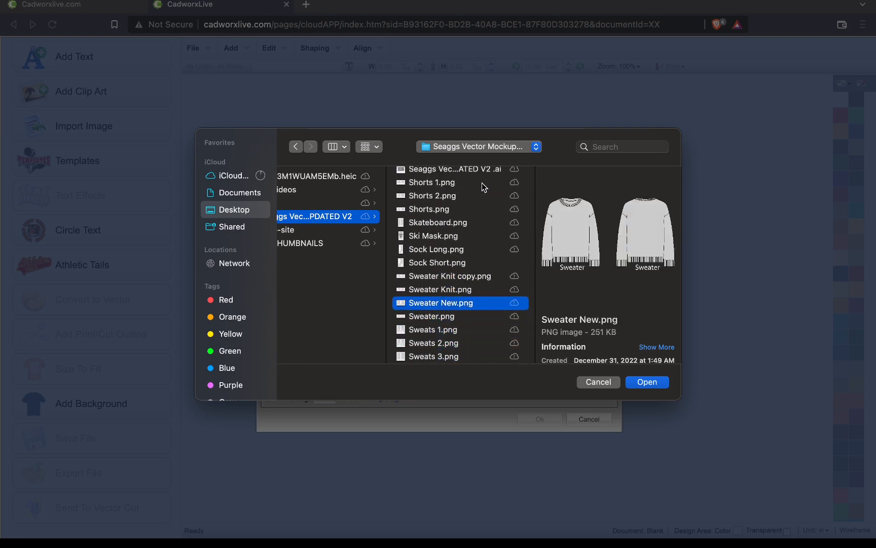
Step: Preview the sweats, tank top and tee mockups in the file chooser as far as Tee 5
key("Down")
key("Down")
key("Down")
key("Down")
key("Down")
key("Down")
key("Down")
key("Down")
key("Down")
key("Down")
key("Down")
key("Down")
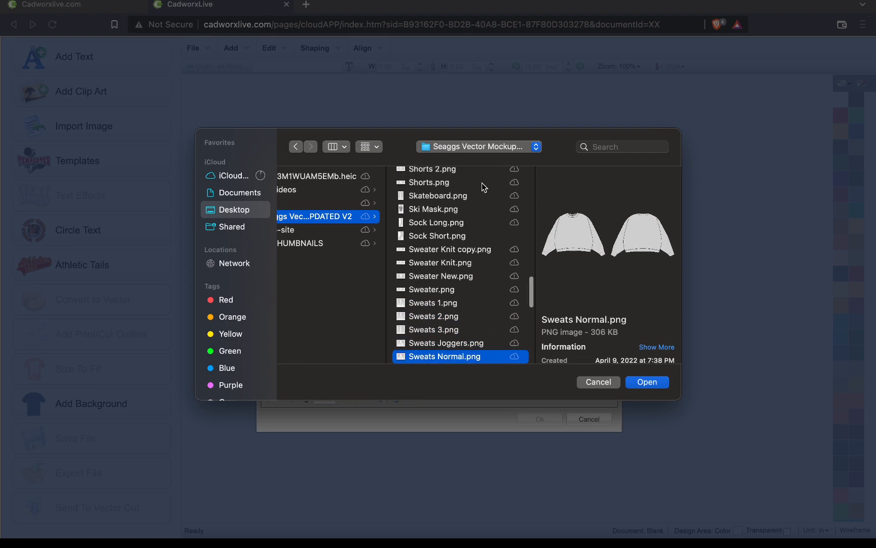
key("Down")
key("Down")
key("Down")
key("Down")
key("Down")
key("Down")
key("Down")
key("Down")
key("Down")
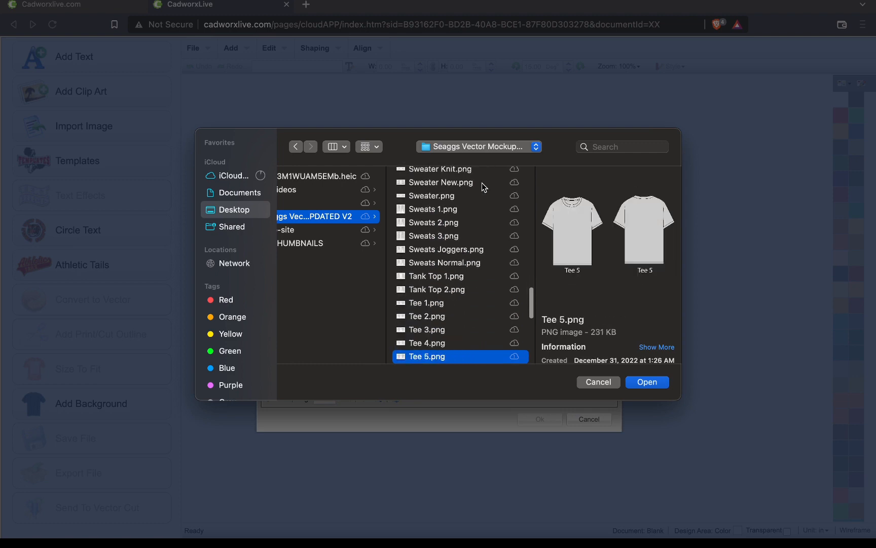
Step: Look through the remaining tee, tote bag, turtleneck and varsity jacket mockups, stopping at Varsity Jacket 4
key("Down")
key("Down")
key("Down")
key("Down")
key("Down")
key("Down")
key("Down")
key("Down")
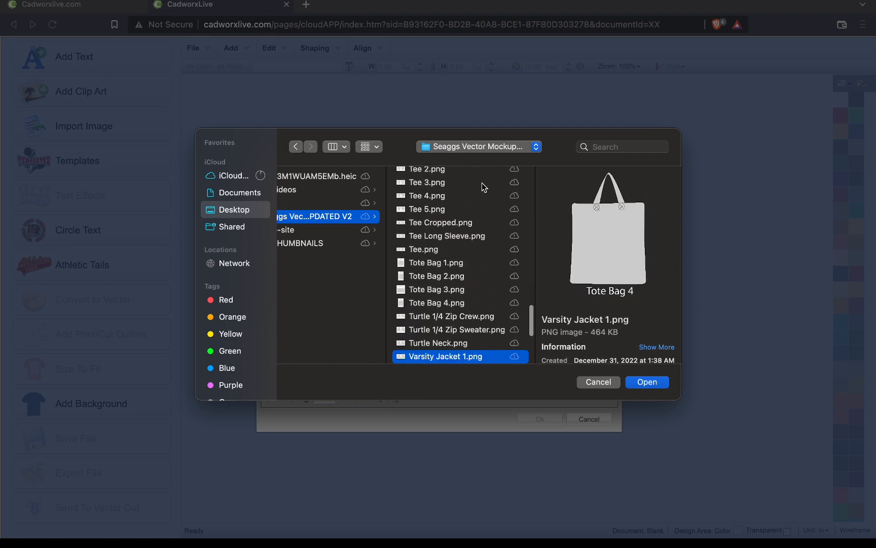
key("Up")
key("Up")
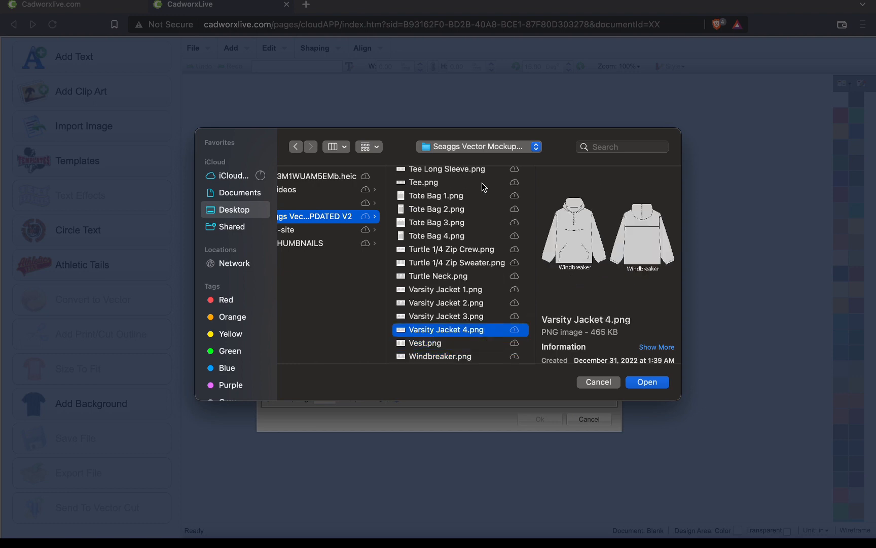
Step: Preview the vest, windbreaker, work jacket, work pants and zip hoodie mockups through Zip Hoodie 7
key("Down")
key("Down")
key("Down")
key("Down")
key("Down")
key("Down")
key("Down")
key("Down")
key("Down")
key("Down")
key("Down")
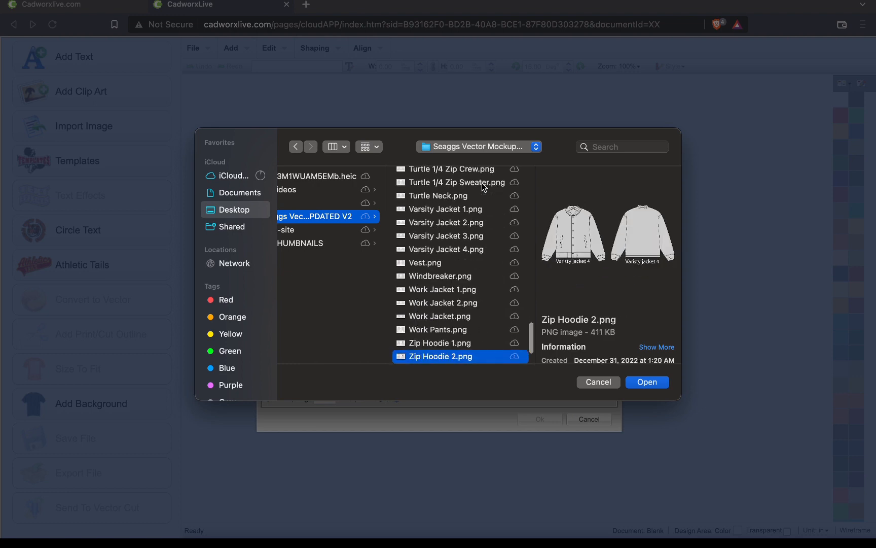
key("Up")
key("Up")
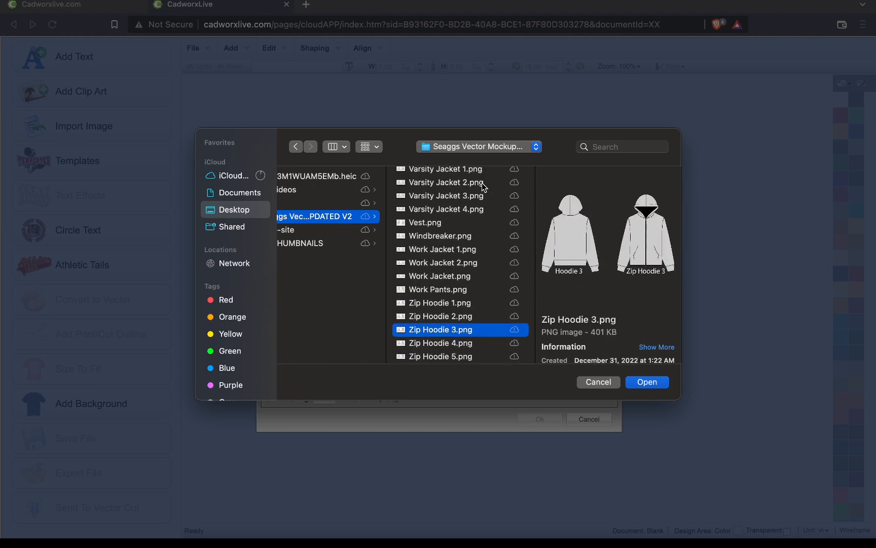
key("Down")
key("Down")
key("Down")
key("Down")
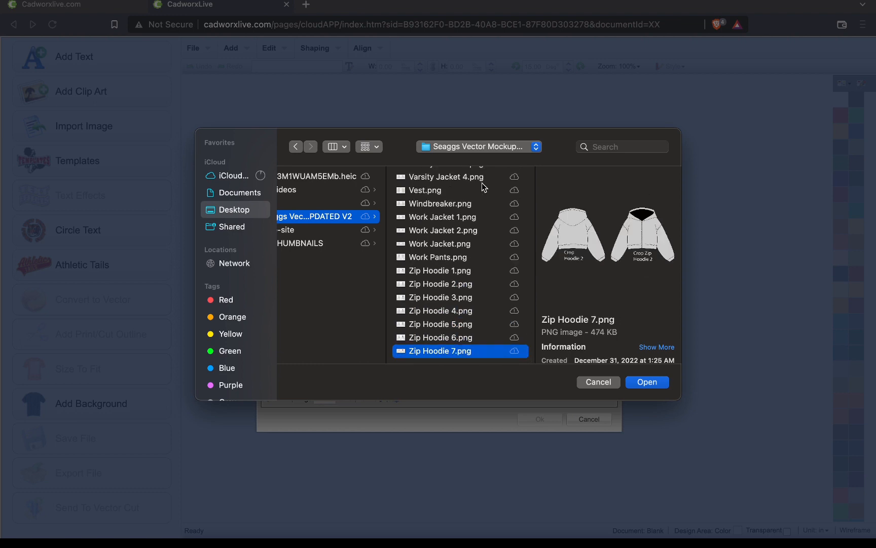
Step: Go back up through the mockups from the zip hoodies past the tote bags to preview Tee Long Sleeve
key("Up")
key("Up")
key("Up")
key("Up")
key("Up")
key("Up")
key("Up")
key("Up")
key("Up")
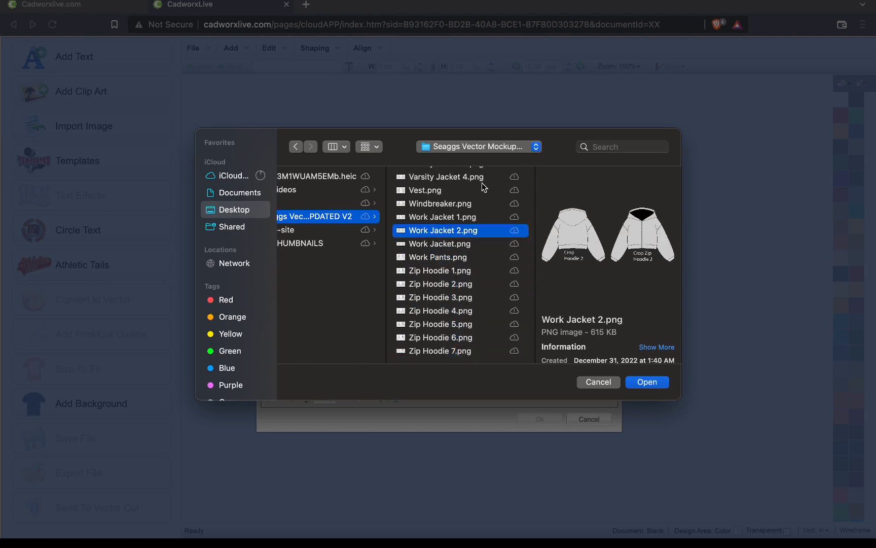
key("Up")
key("Up")
key("Up")
key("Up")
key("Up")
key("Up")
key("Up")
key("Up")
key("Up")
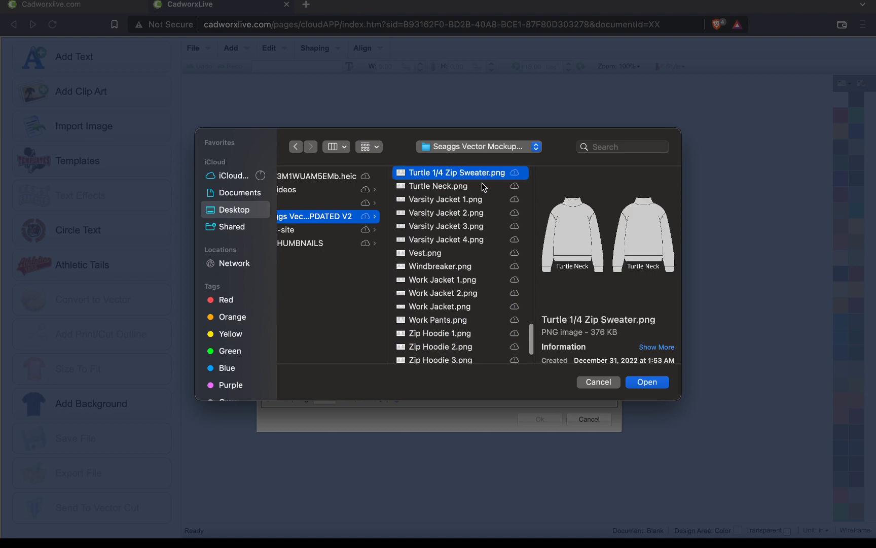
key("Up")
key("Up")
key("Up")
key("Up")
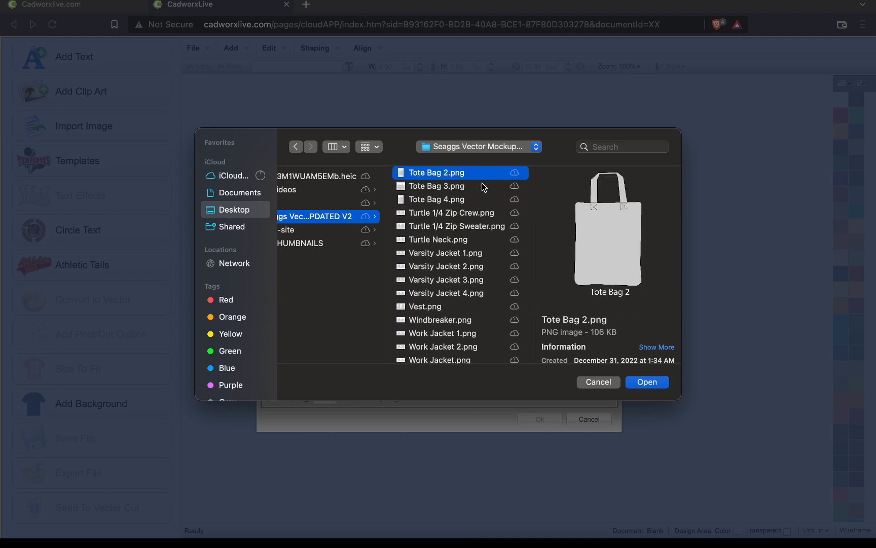
key("Up")
key("Up")
key("Up")
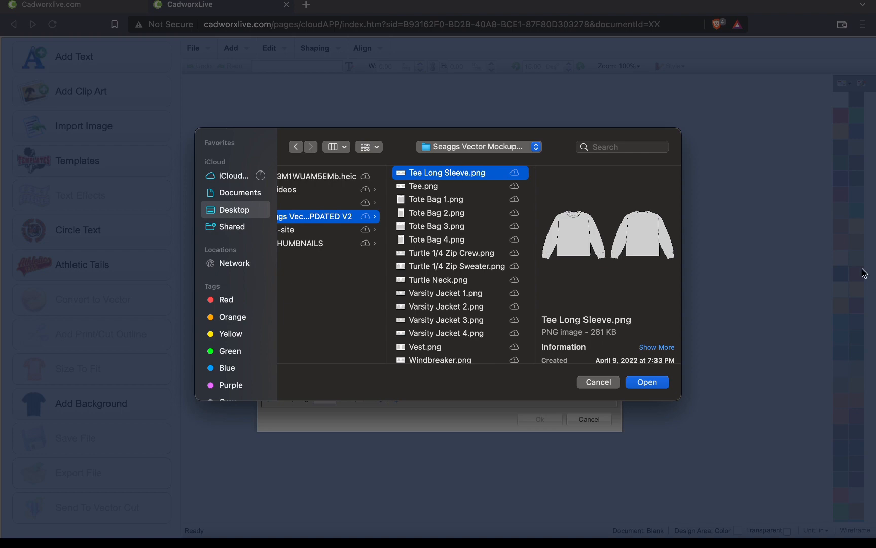
Step: Close the file chooser and the Import dialog without importing anything, and take the browser out of full screen
left_click(598, 383)
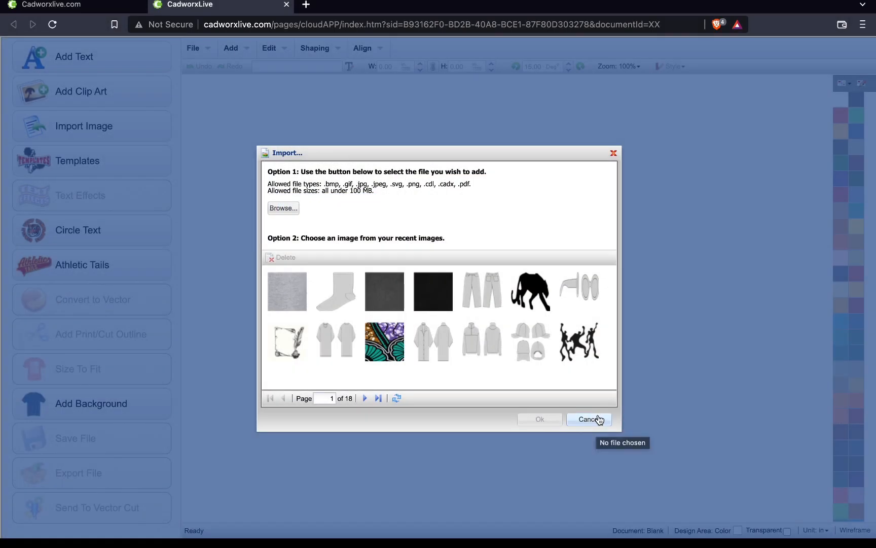
left_click(590, 419)
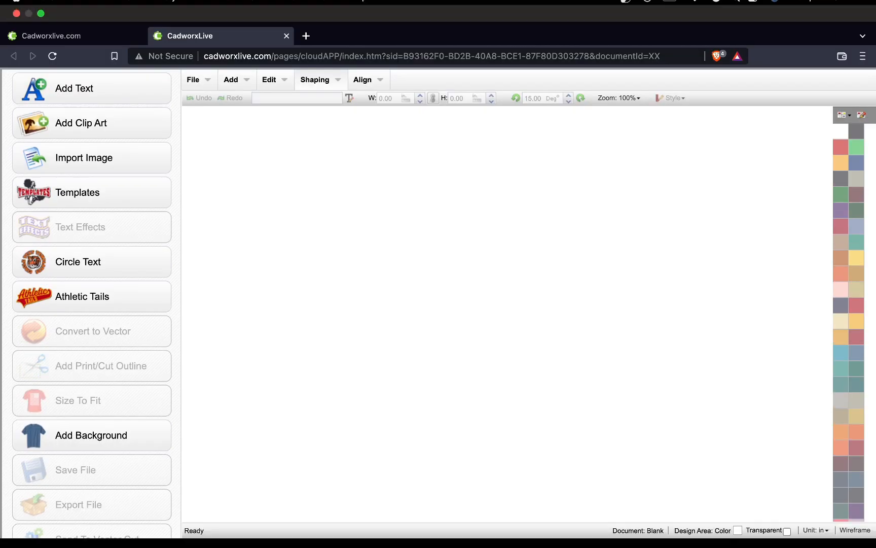
left_click(42, 14)
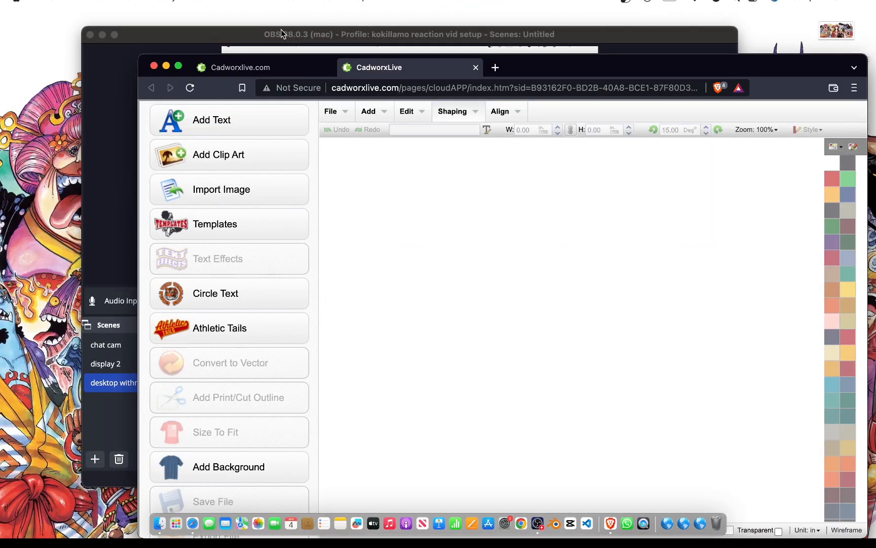
left_click(180, 42)
left_click(104, 344)
left_click(108, 364)
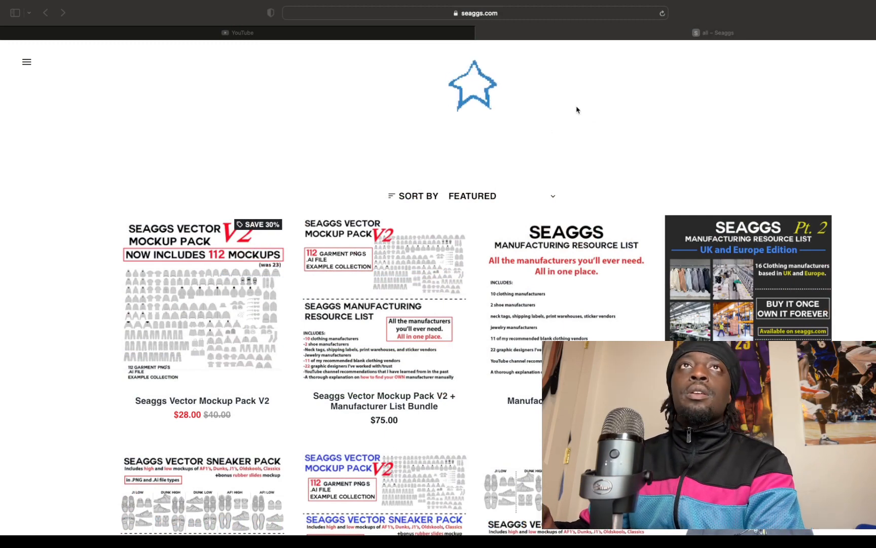
left_click(801, 4)
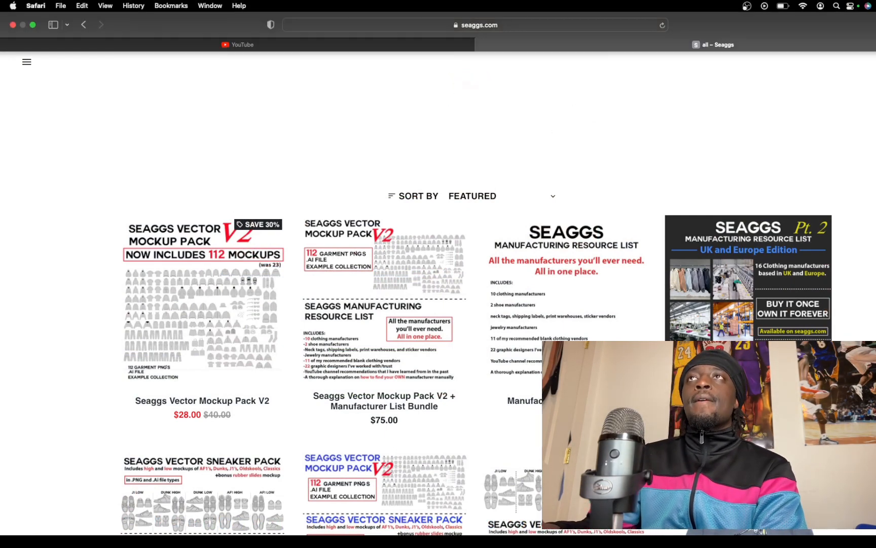
Step: Open dafont.com in a new Safari tab and show its New fonts listing
key("super+t")
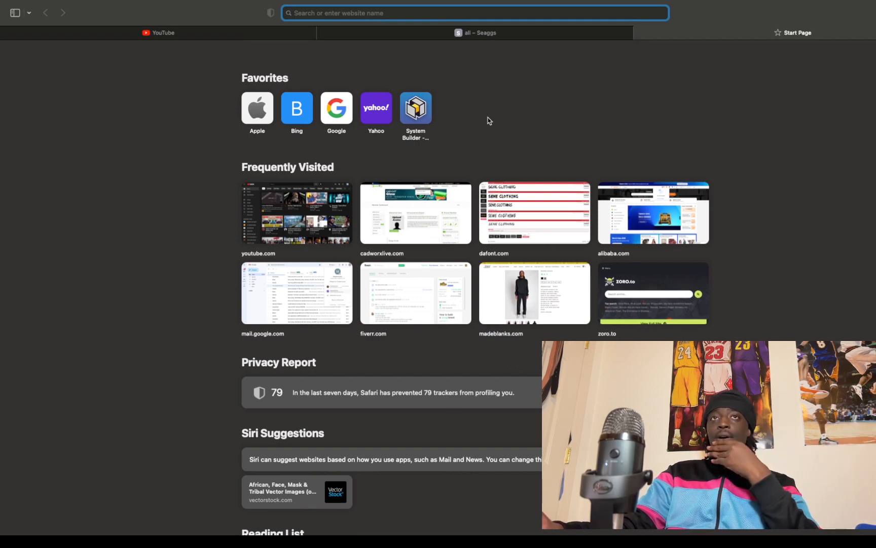
left_click(544, 210)
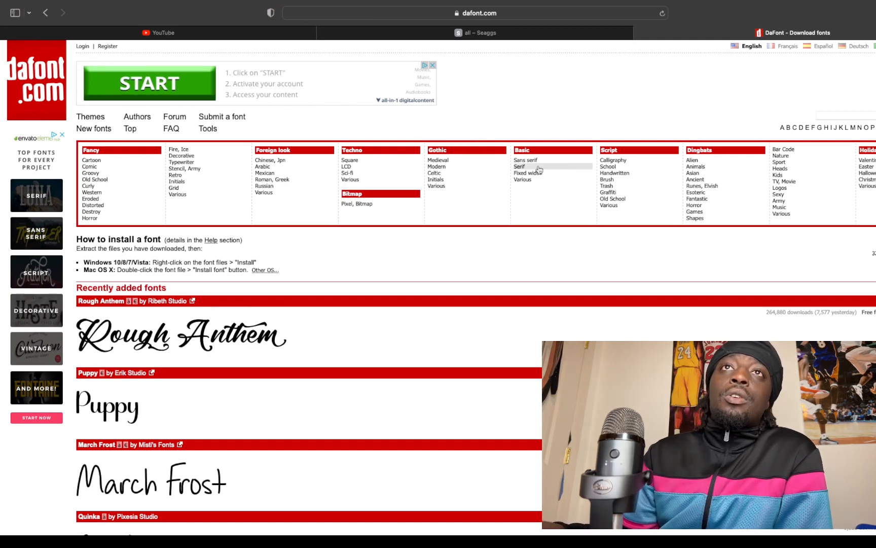
scroll(231, 210, "down", 5)
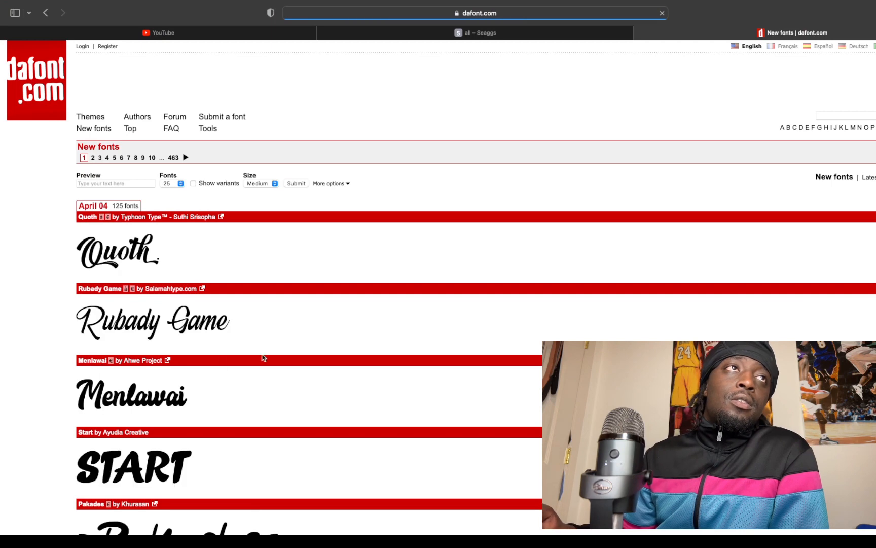
scroll(259, 358, "down", 1)
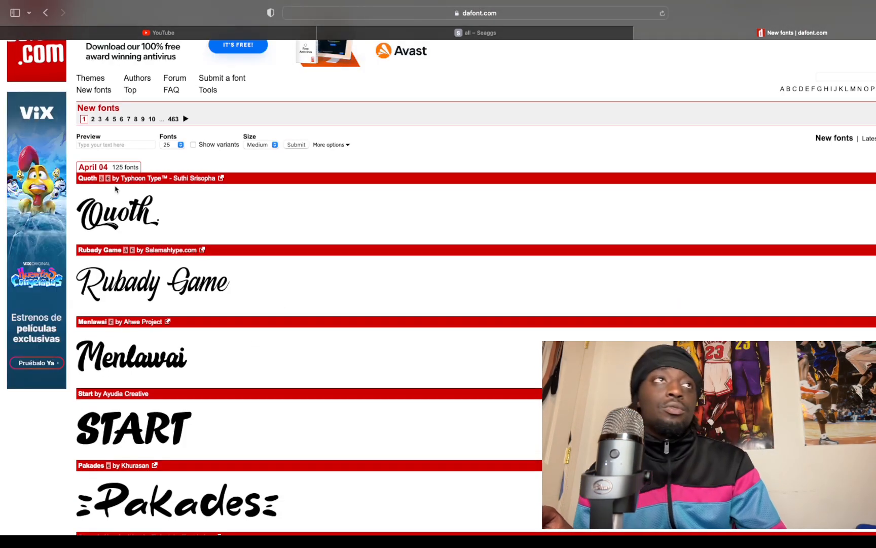
Step: Preview the listed new fonts with the custom text "WORLD WIDE"
scroll(153, 161, "down", 3)
scroll(147, 153, "up", 2)
left_click(132, 124)
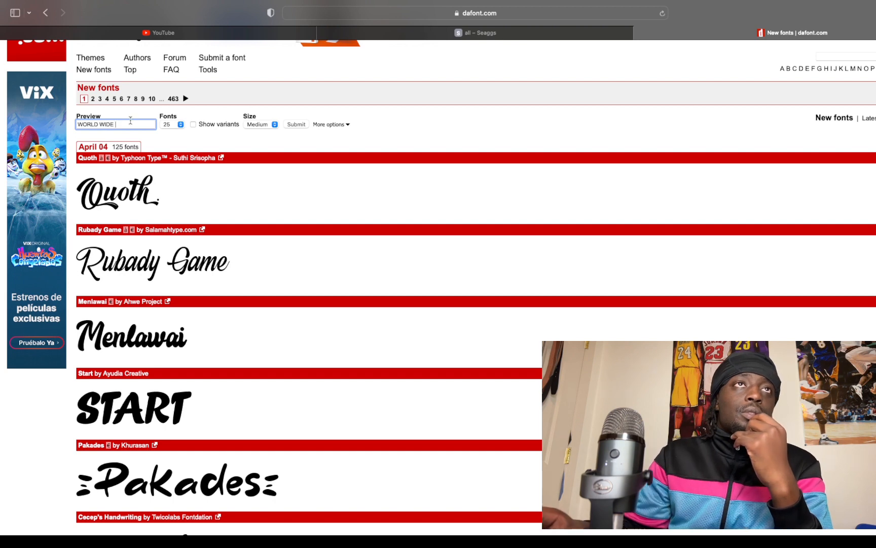
left_click(300, 125)
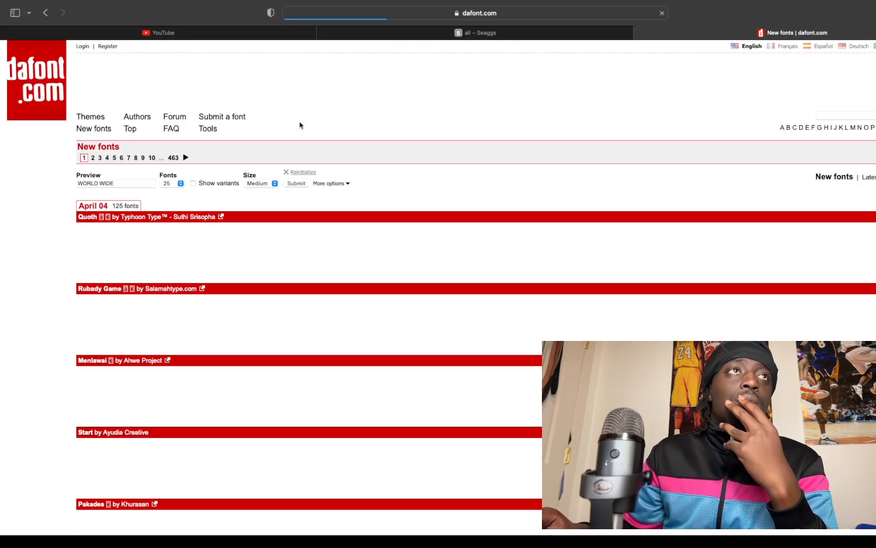
Step: Look over the font previews and restrict the list to Public domain / GPL / OFL and 100% Free fonts
scroll(395, 264, "down", 5)
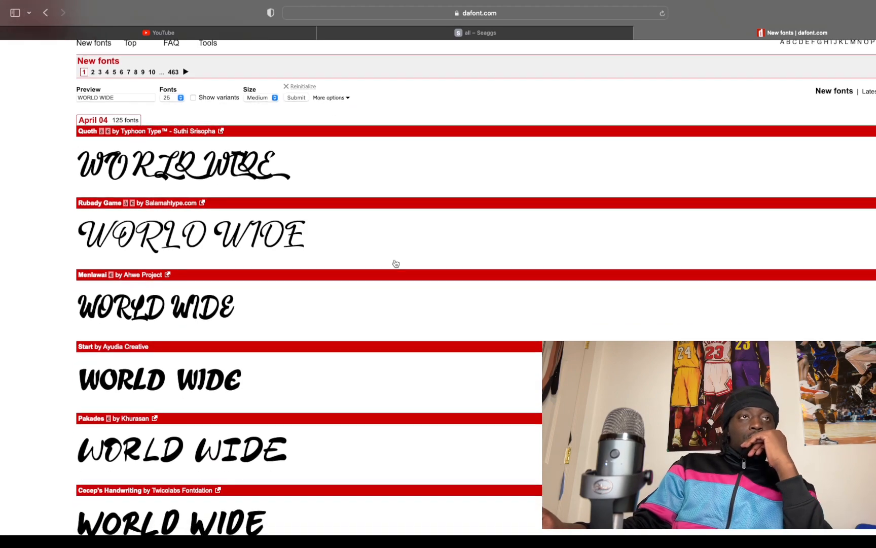
scroll(385, 265, "down", 8)
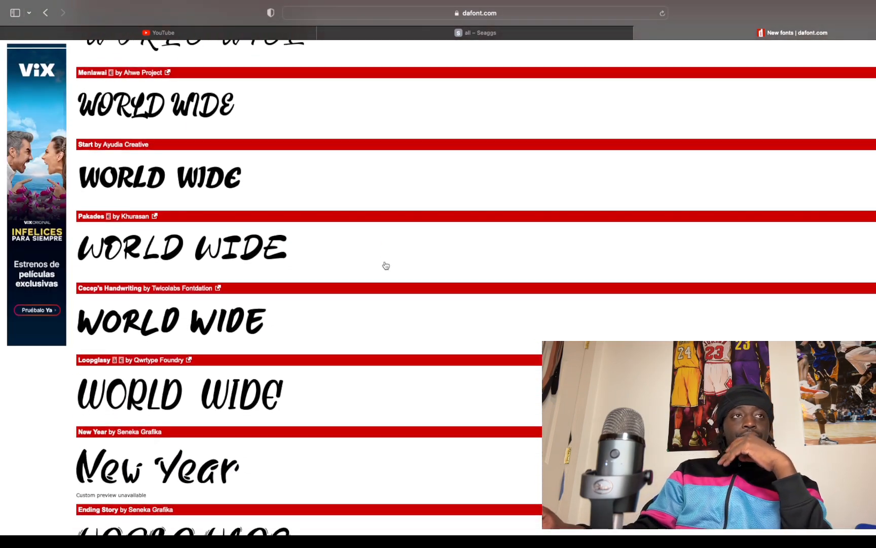
scroll(376, 260, "up", 12)
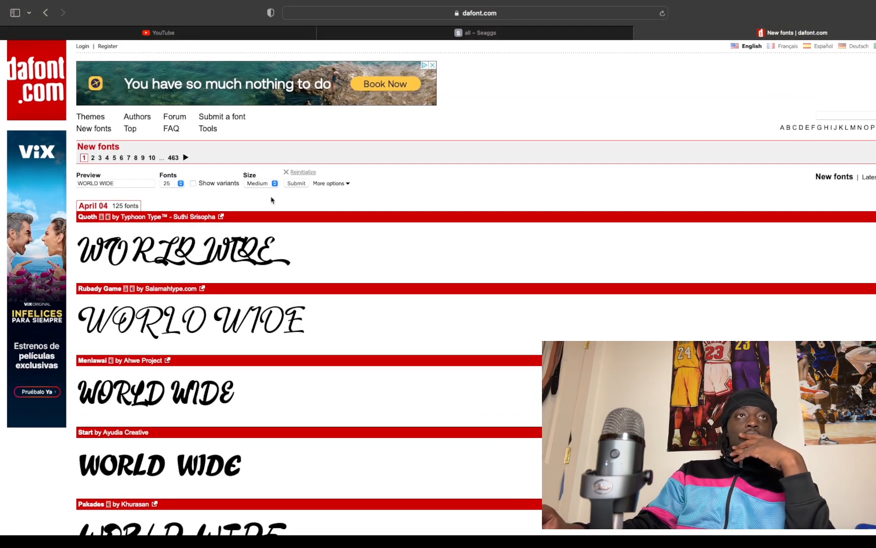
left_click(331, 184)
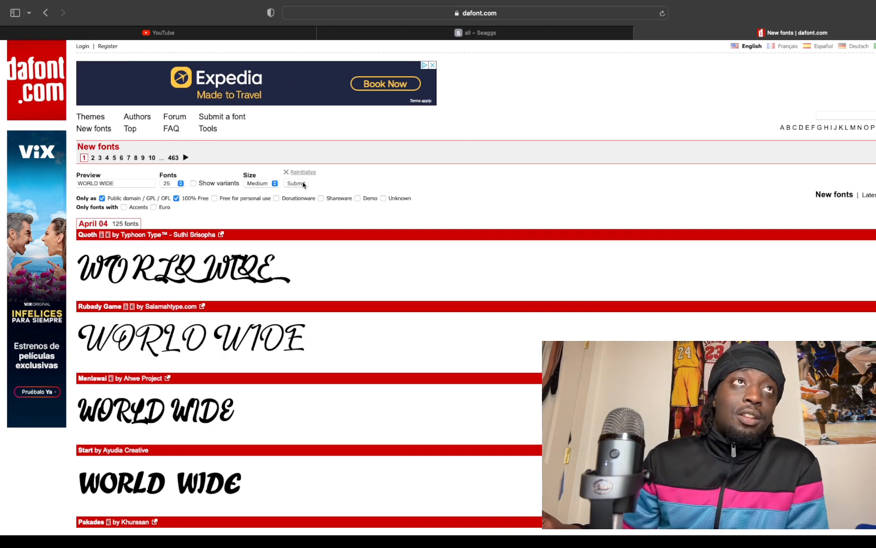
Step: Look through the first page of filtered free fonts previewed with WORLD WIDE
scroll(324, 247, "down", 5)
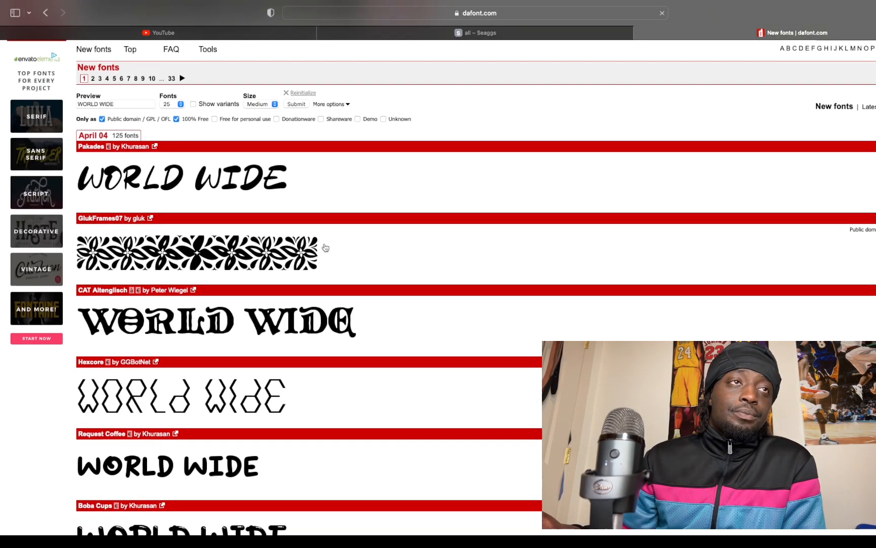
scroll(326, 247, "down", 2)
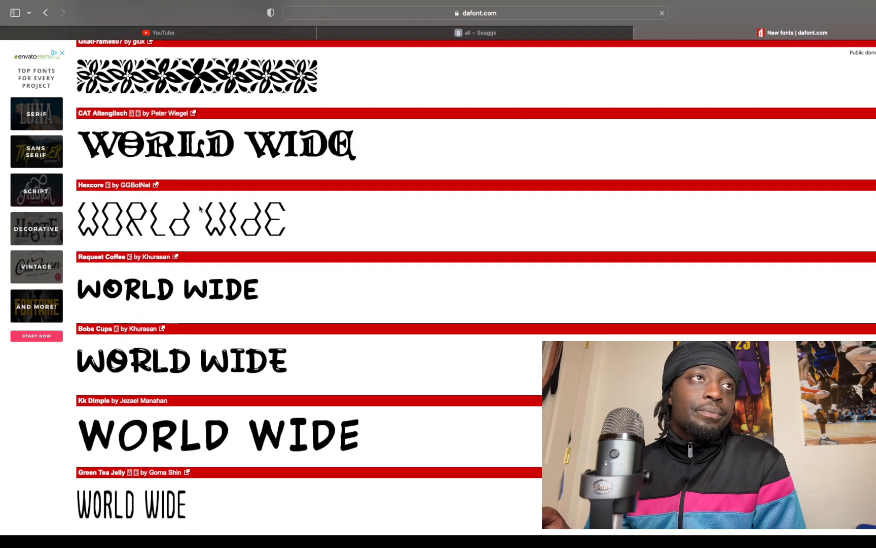
scroll(665, 128, "up", 10)
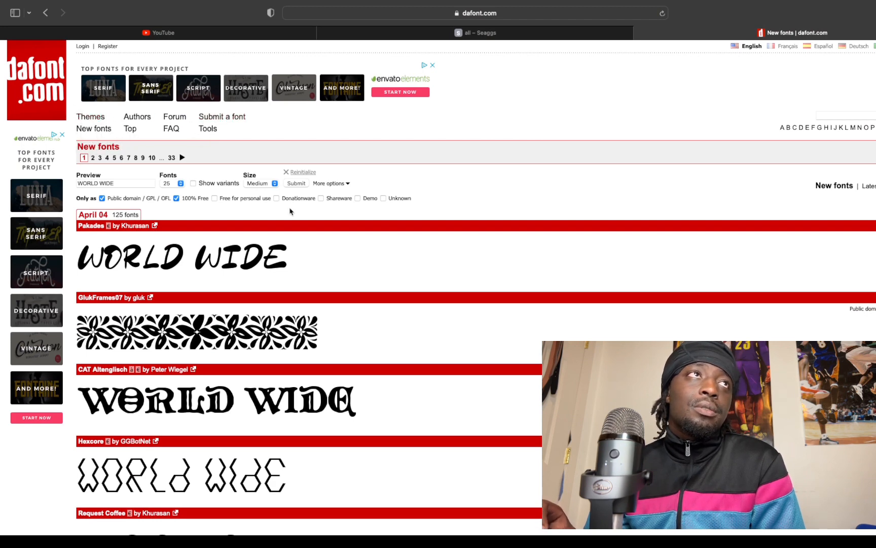
scroll(291, 211, "down", 8)
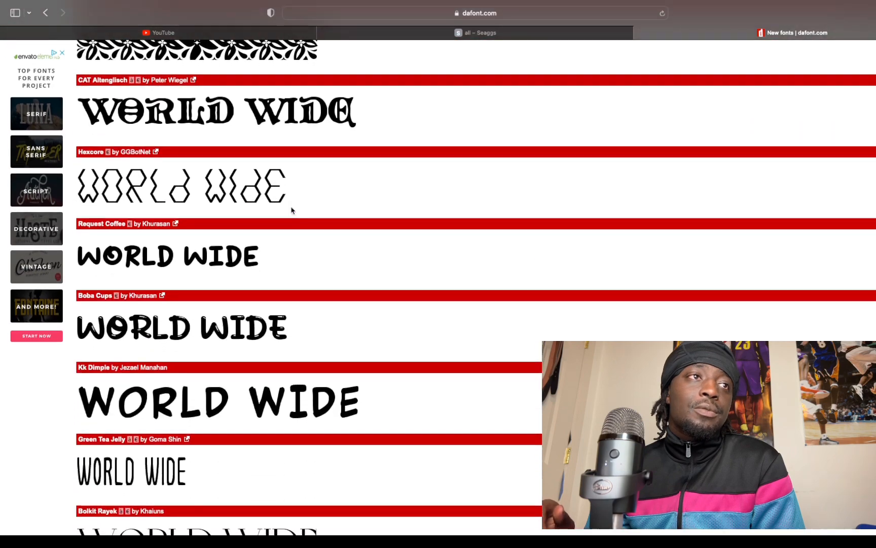
scroll(292, 211, "down", 14)
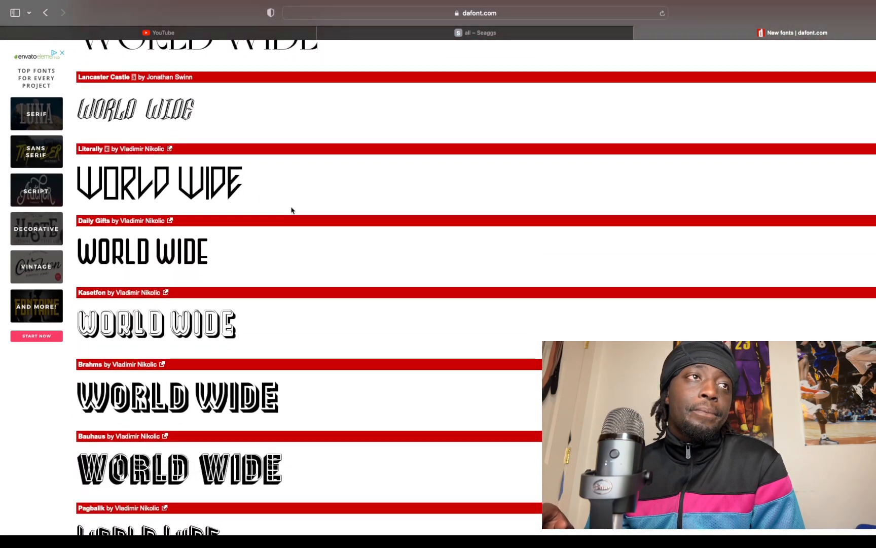
scroll(292, 210, "down", 12)
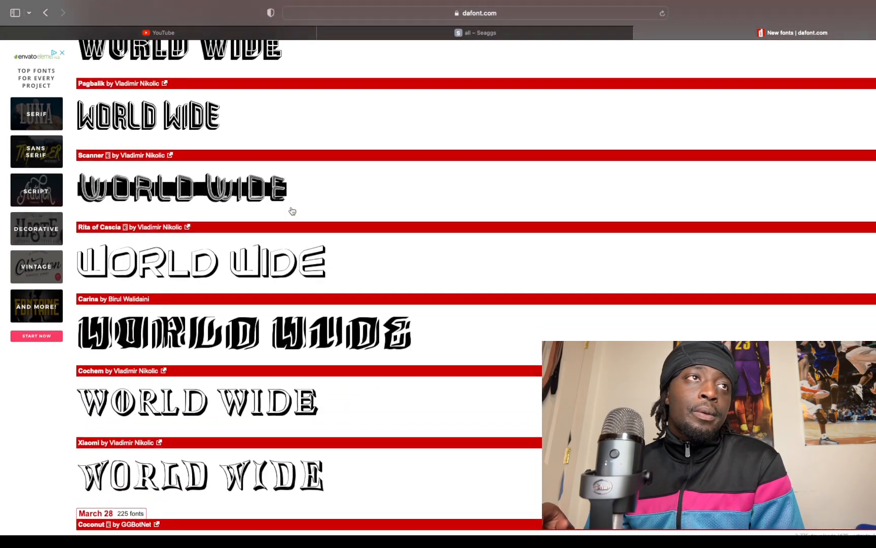
scroll(292, 211, "down", 12)
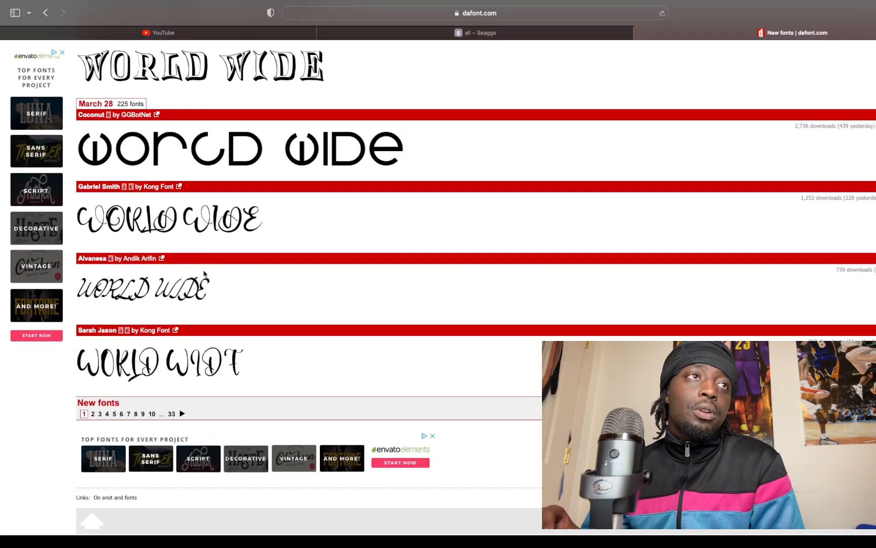
Step: Go to the second page of the filtered new fonts and examine its WORLD WIDE previews
left_click(181, 414)
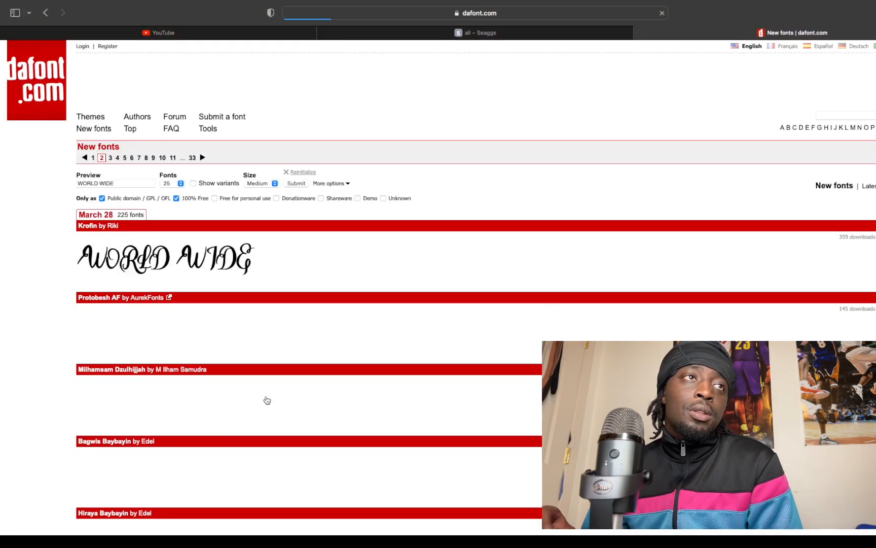
scroll(266, 401, "down", 5)
scroll(309, 395, "down", 10)
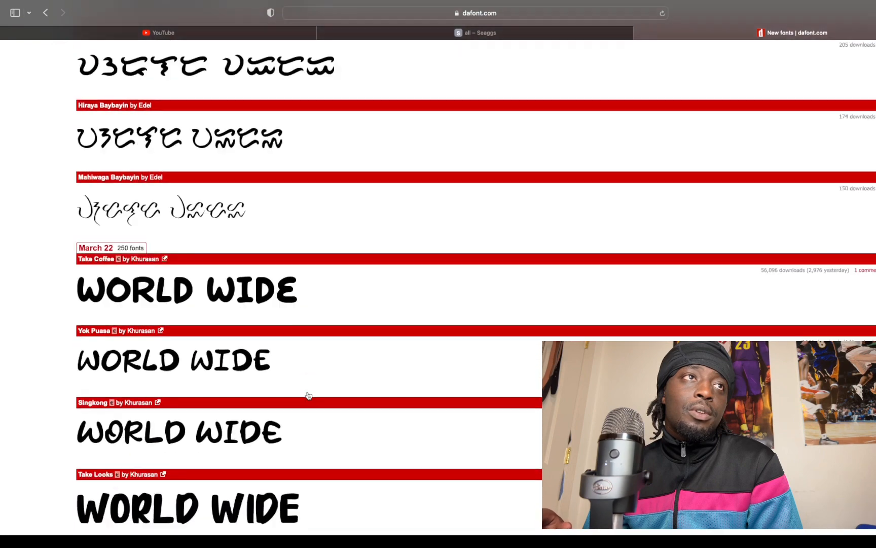
scroll(308, 395, "down", 3)
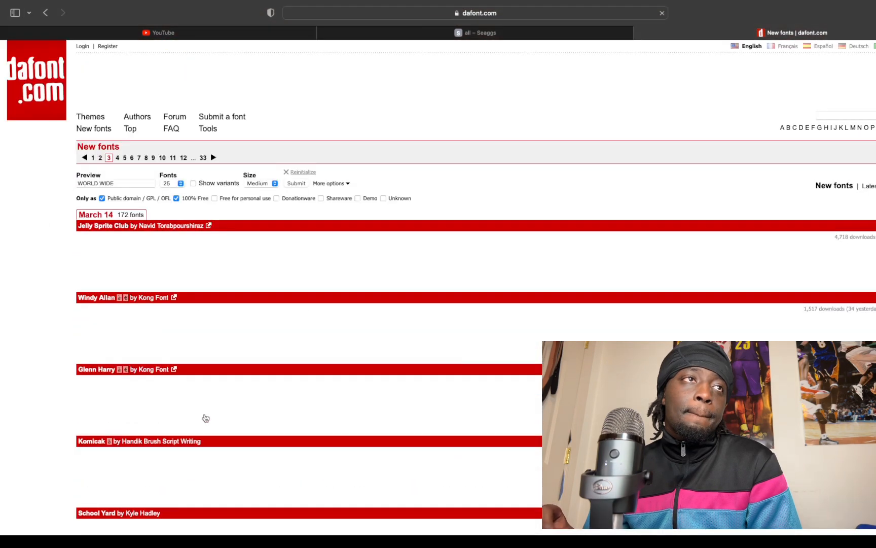
Step: Review the third page of the new fonts, and open and download the Nice Sugar font by Khurasan
scroll(293, 384, "down", 5)
scroll(294, 384, "down", 12)
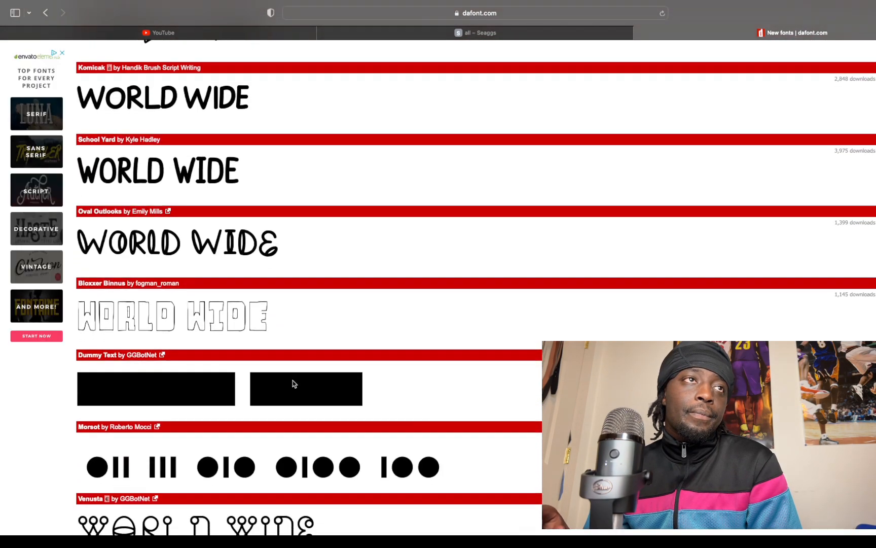
scroll(293, 384, "down", 8)
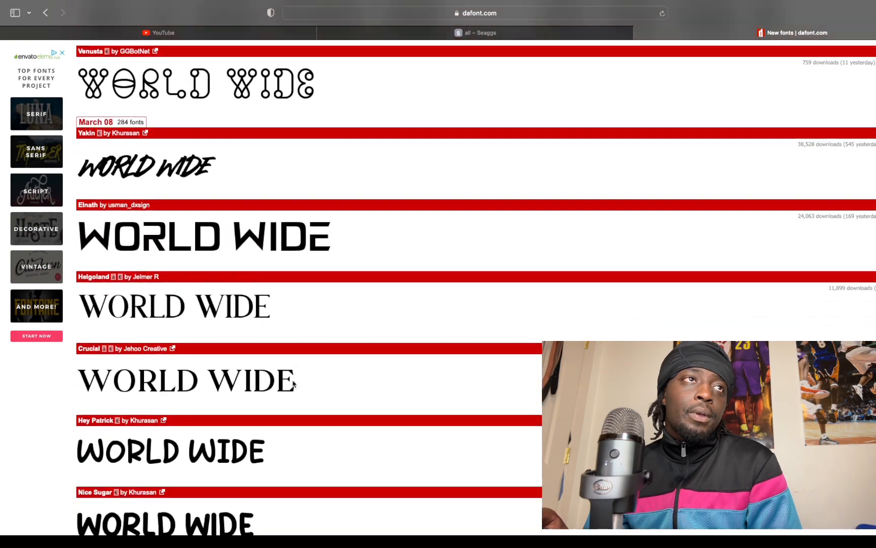
scroll(293, 384, "down", 7)
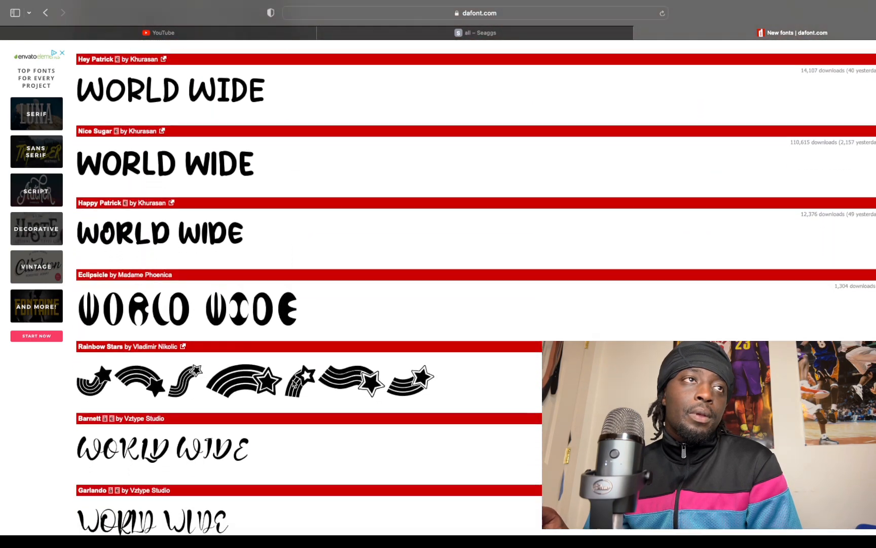
scroll(293, 384, "up", 10)
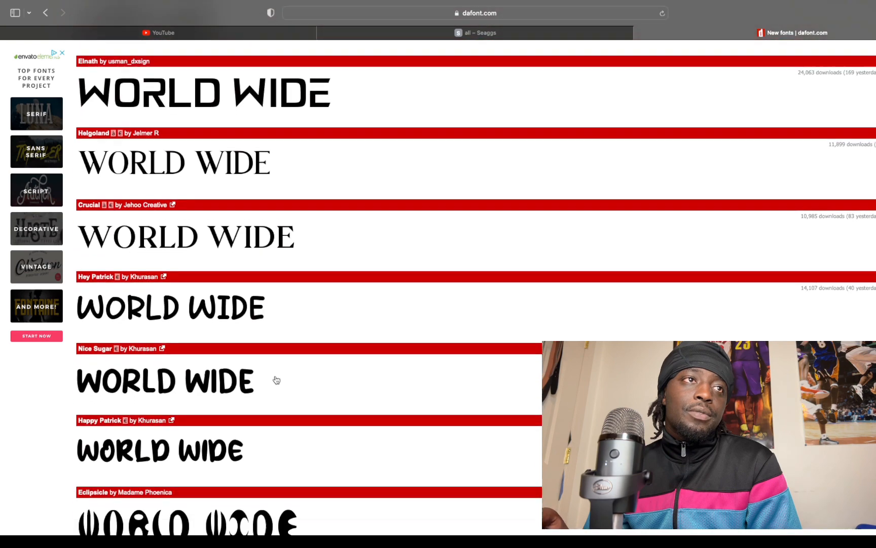
scroll(197, 365, "down", 1)
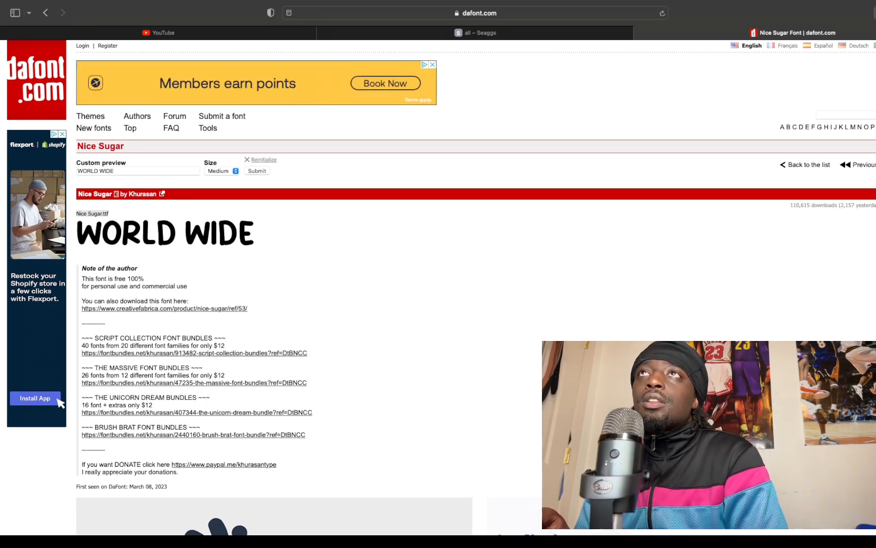
left_click(873, 13)
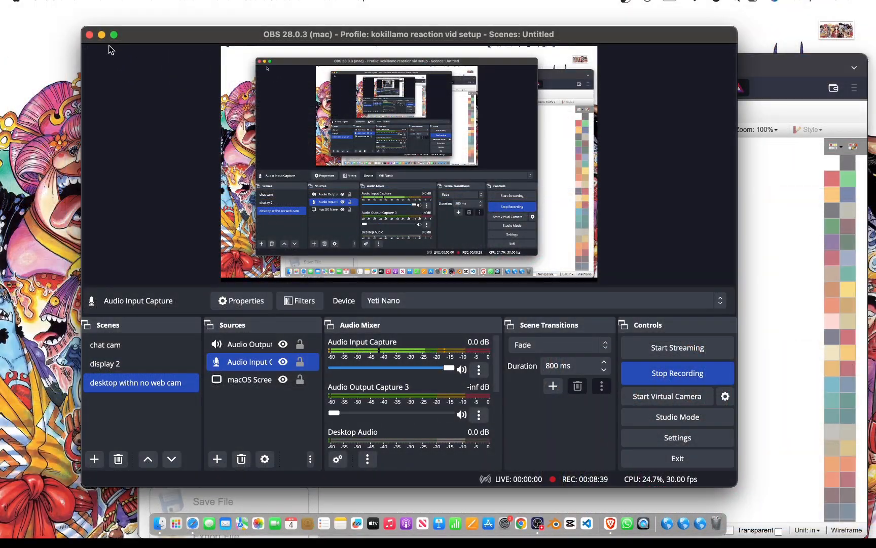
Step: Minimize the OBS window and switch to the CadworxLive browser window in full screen
left_click(102, 34)
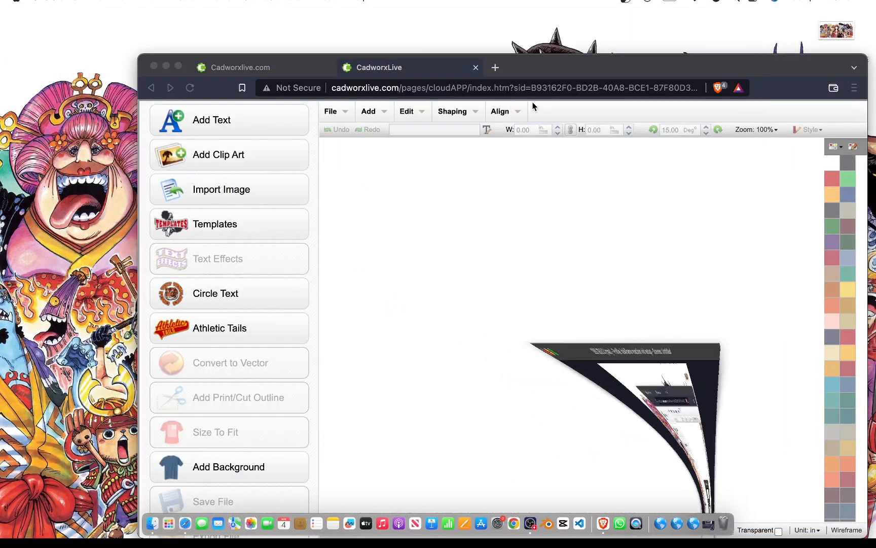
left_click(547, 83)
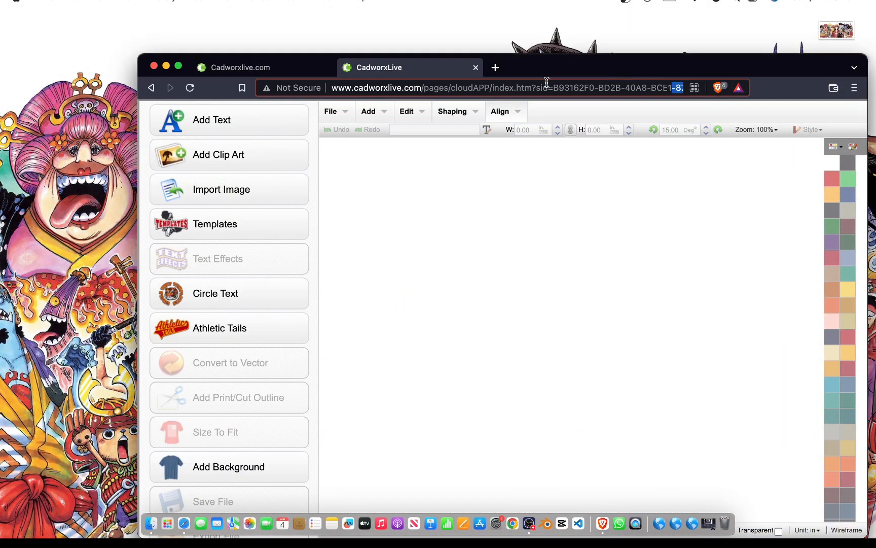
left_click(178, 66)
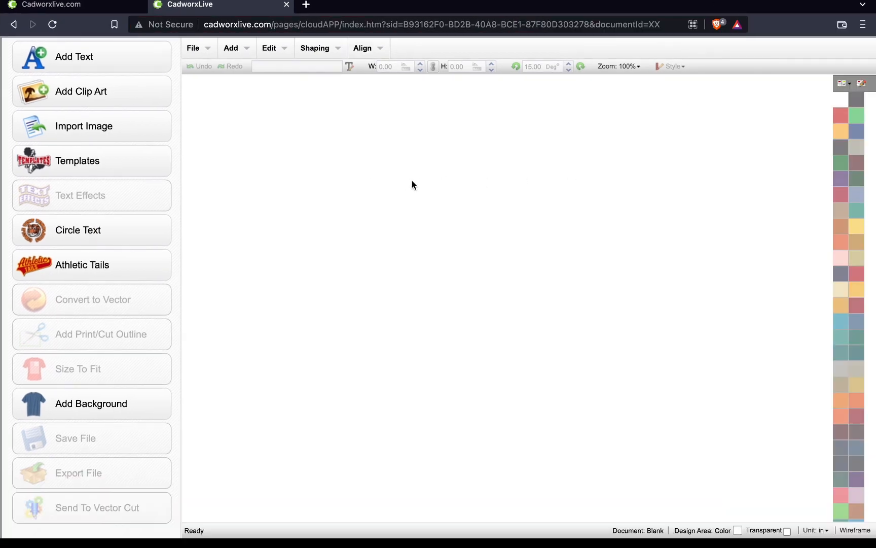
Step: Start a new text object reading WORLD and open the Import Font dialog from My Fonts in its font browser
left_click(132, 63)
triple_click(537, 164)
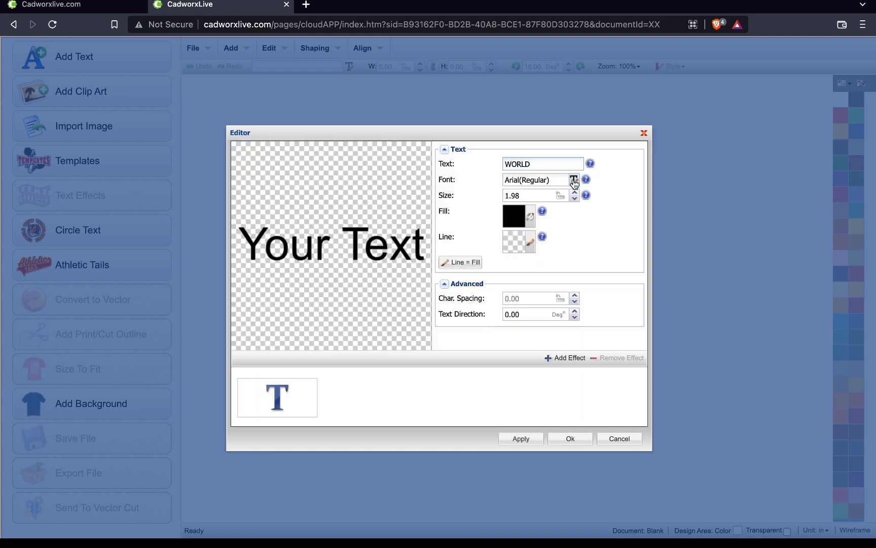
left_click(573, 180)
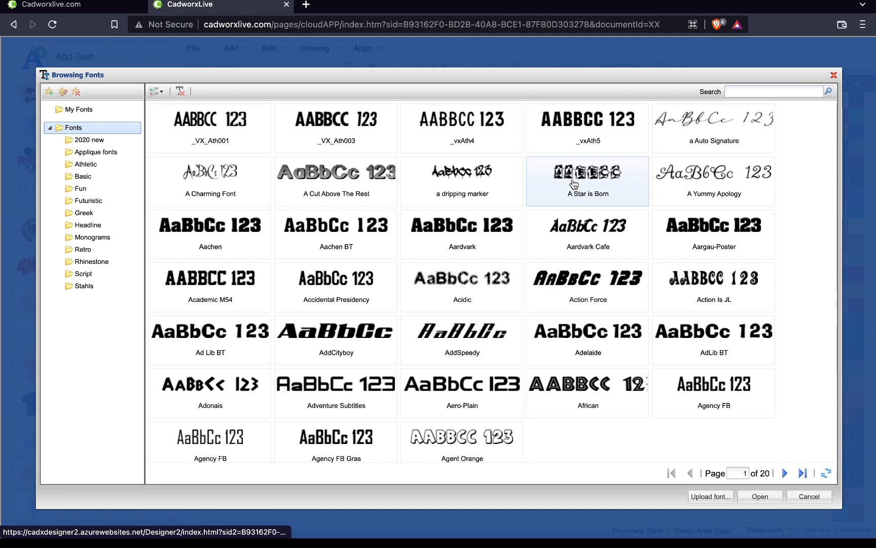
left_click(106, 111)
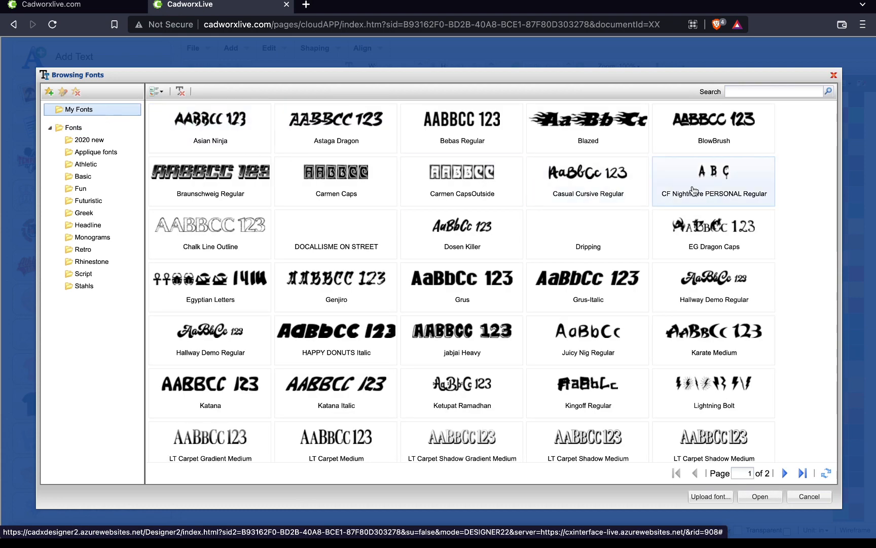
left_click(720, 497)
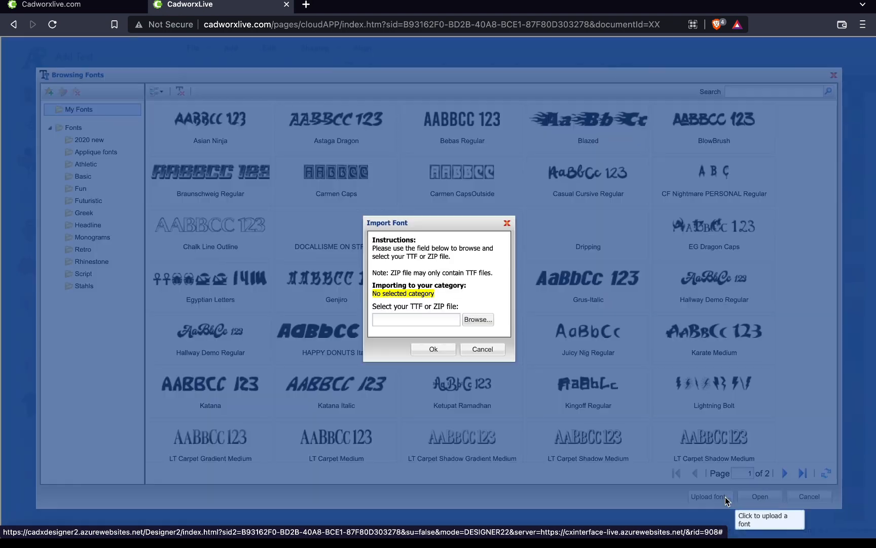
left_click(470, 319)
scroll(363, 228, "up", 3)
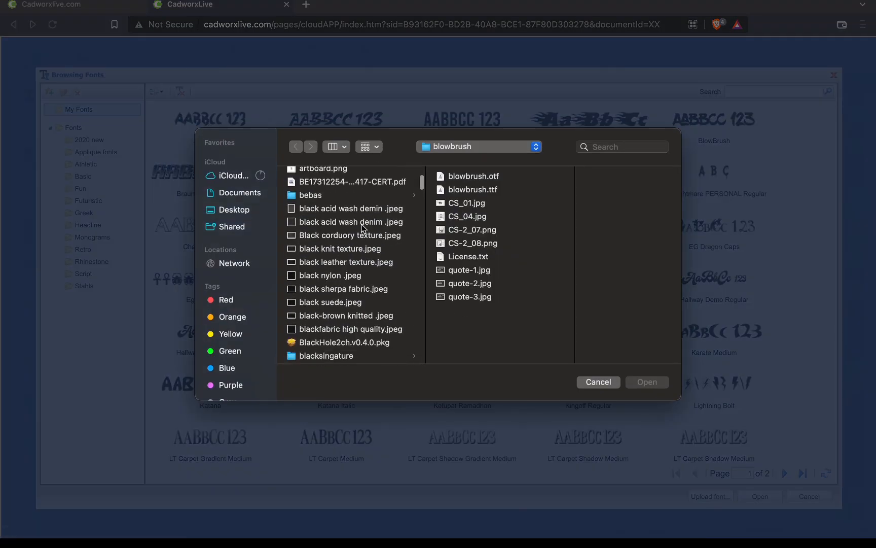
scroll(363, 228, "down", 1)
scroll(363, 229, "up", 5)
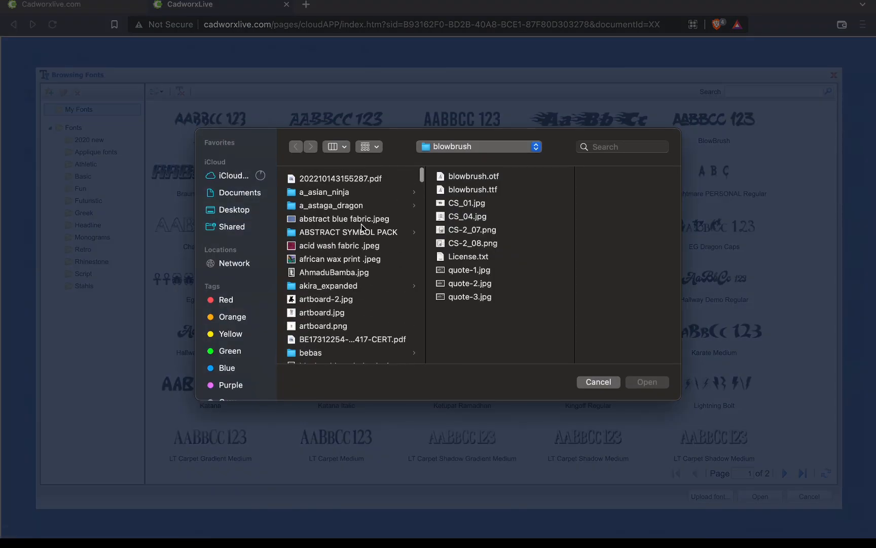
scroll(363, 229, "down", 10)
scroll(363, 229, "down", 20)
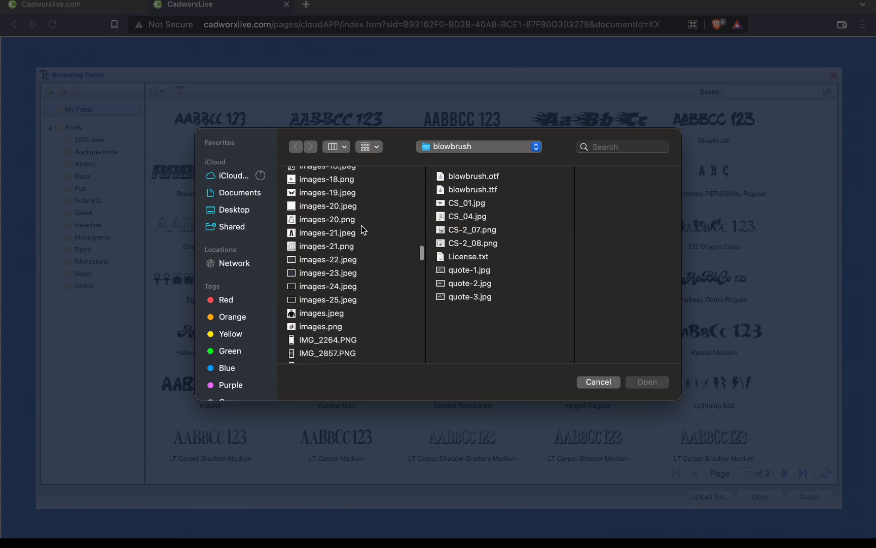
scroll(362, 229, "down", 6)
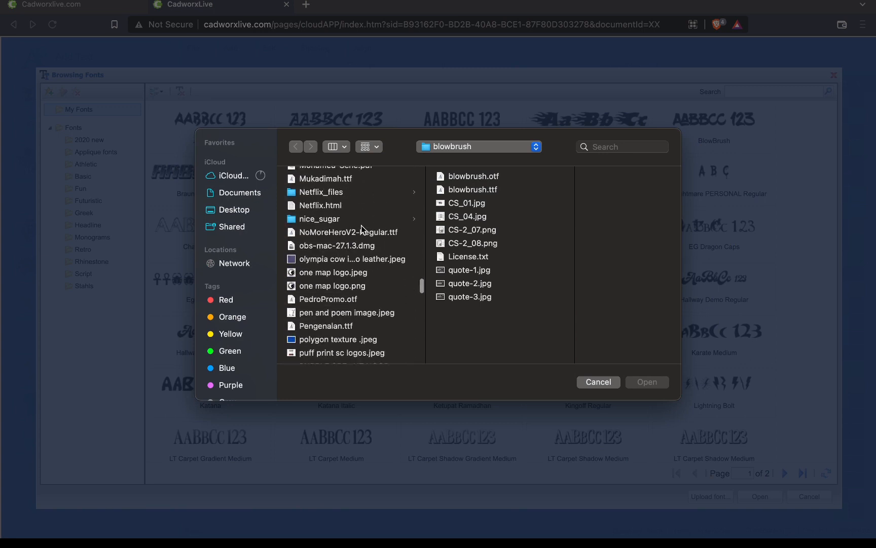
left_click(356, 218)
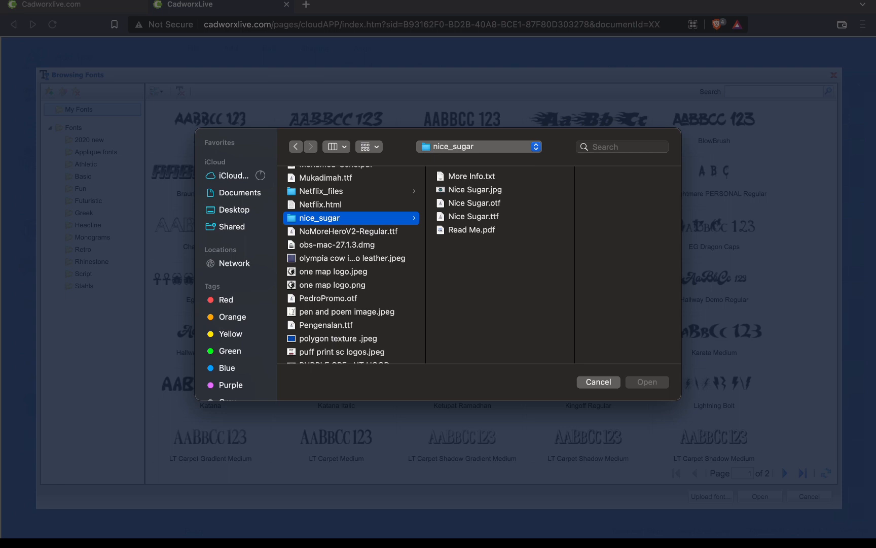
mouse_move(365, 8)
left_click(598, 382)
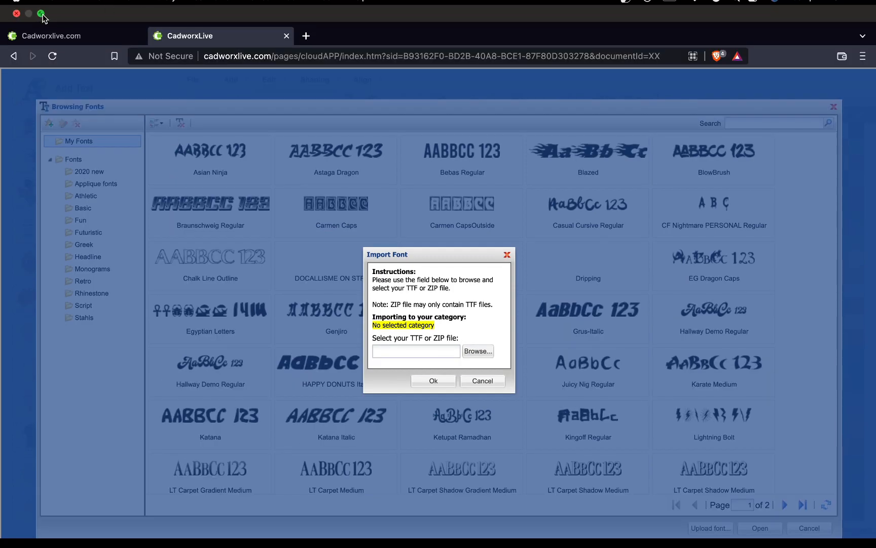
Step: Take the browser out of full screen and switch OBS to the display 2 scene to view the nice_sugar download in Safari
left_click(41, 13)
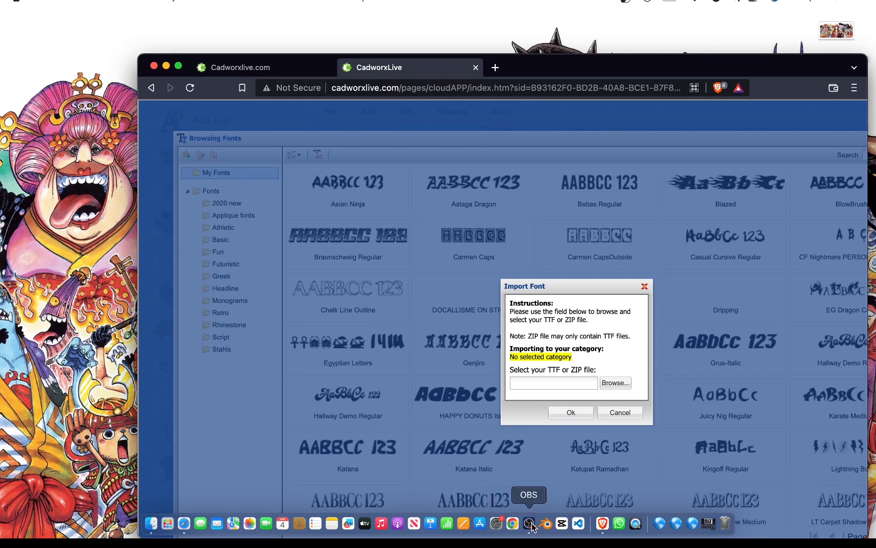
left_click(529, 524)
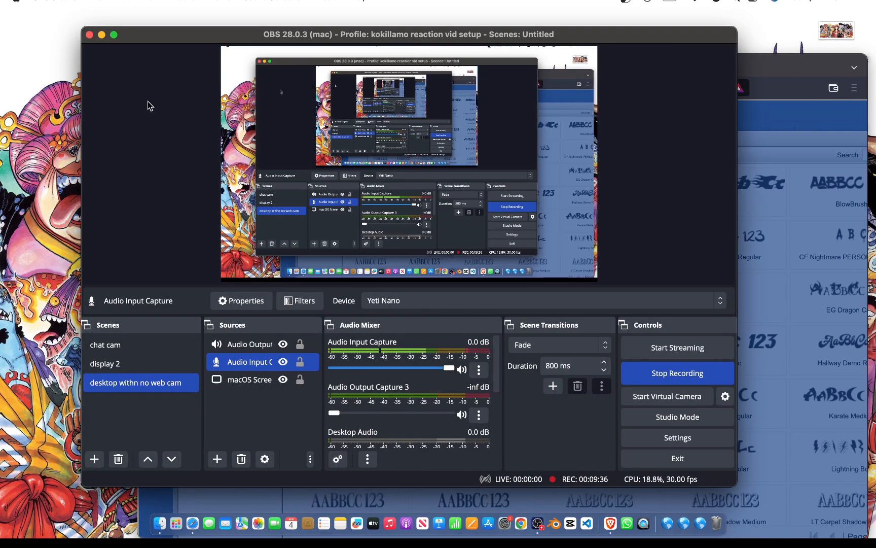
left_click(133, 364)
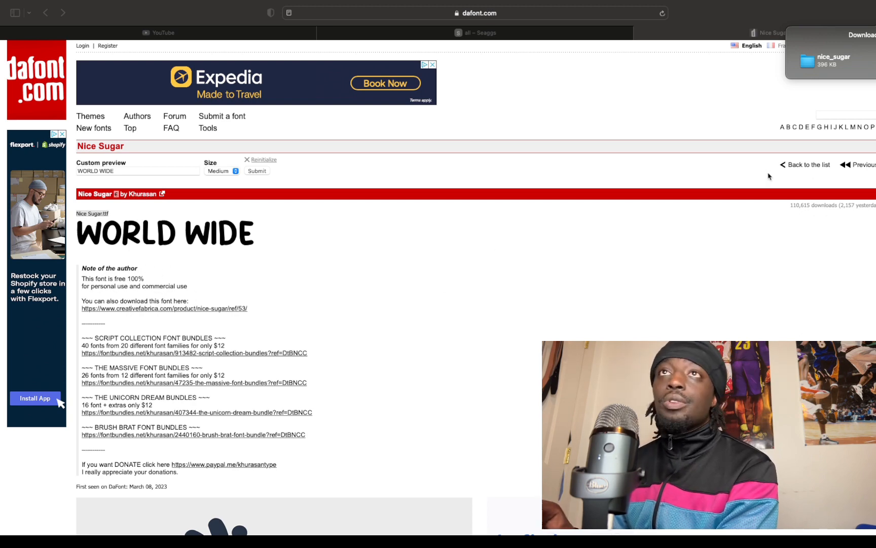
Step: Leave the Safari view, hide OBS again and return the CadworxLive window to full screen
left_click(658, 10)
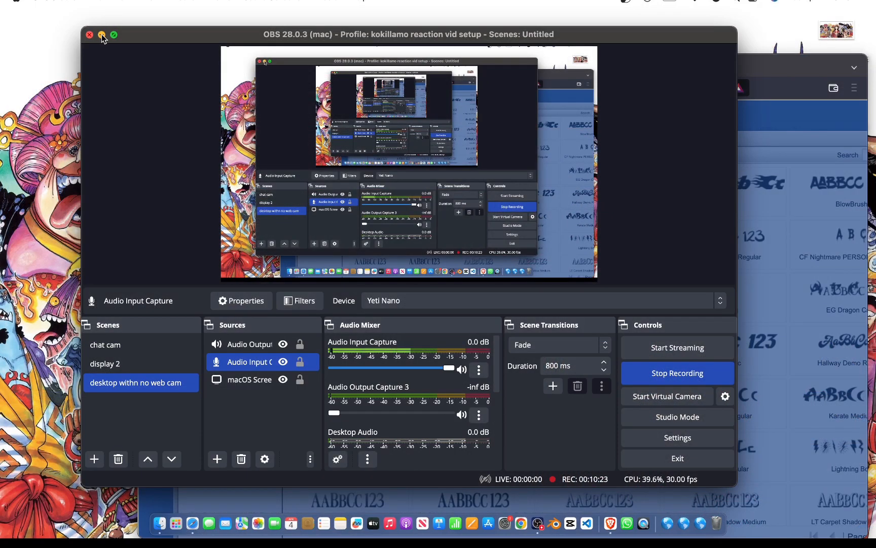
left_click(101, 35)
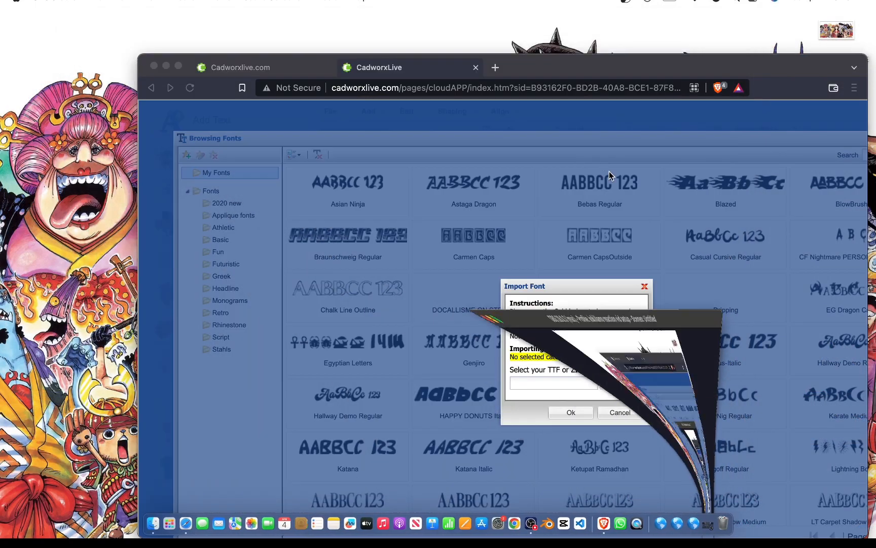
left_click(179, 67)
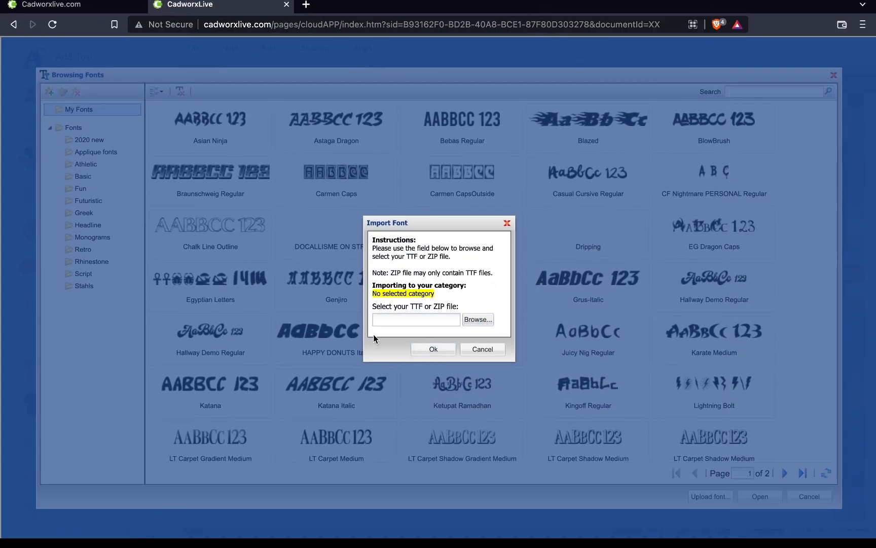
Step: Import Nice Sugar.ttf from the nice_sugar download folder into My Fonts
left_click(474, 320)
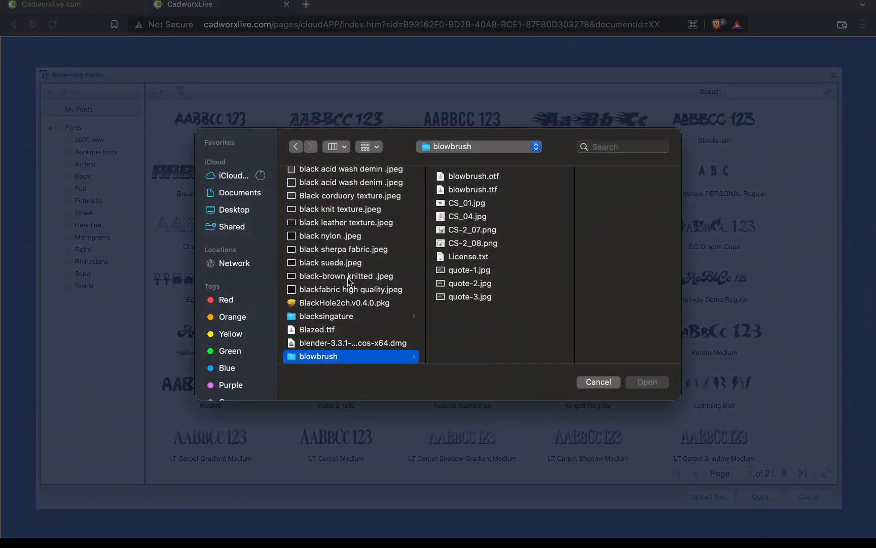
scroll(325, 314, "down", 15)
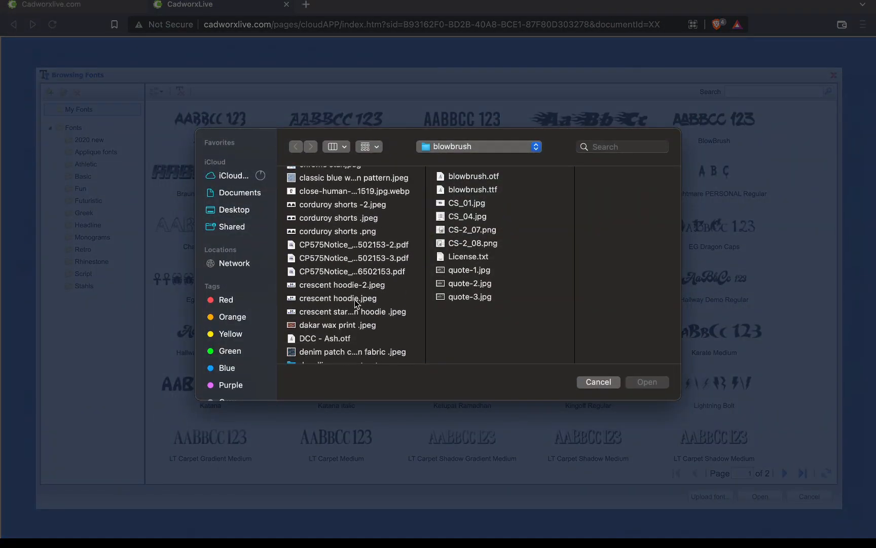
left_click(325, 216)
left_click(509, 216)
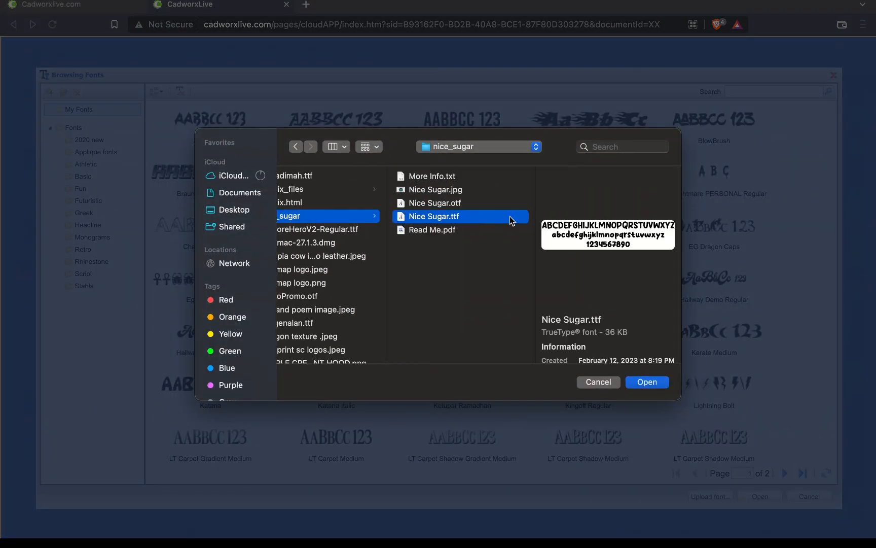
left_click(647, 382)
left_click(437, 348)
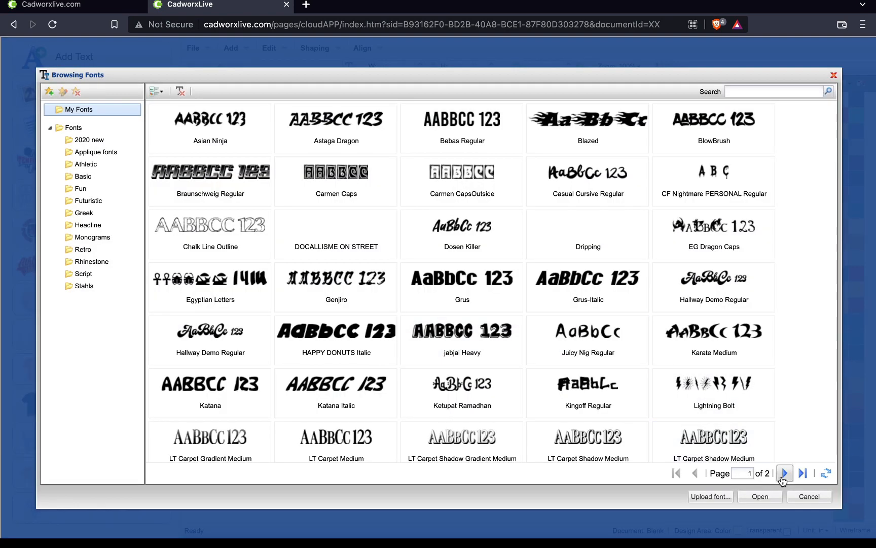
Step: Apply the imported Nice Sugar font from My Fonts to the WORLD text
left_click(784, 474)
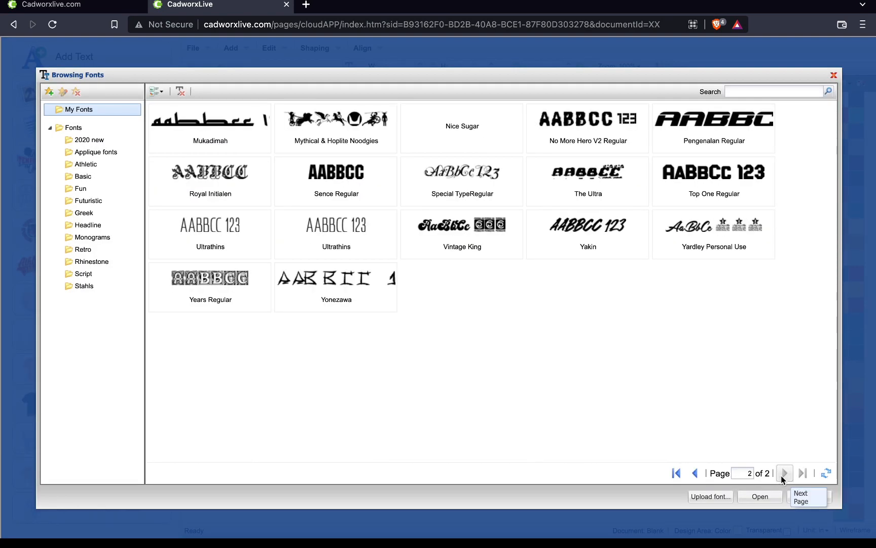
left_click(455, 147)
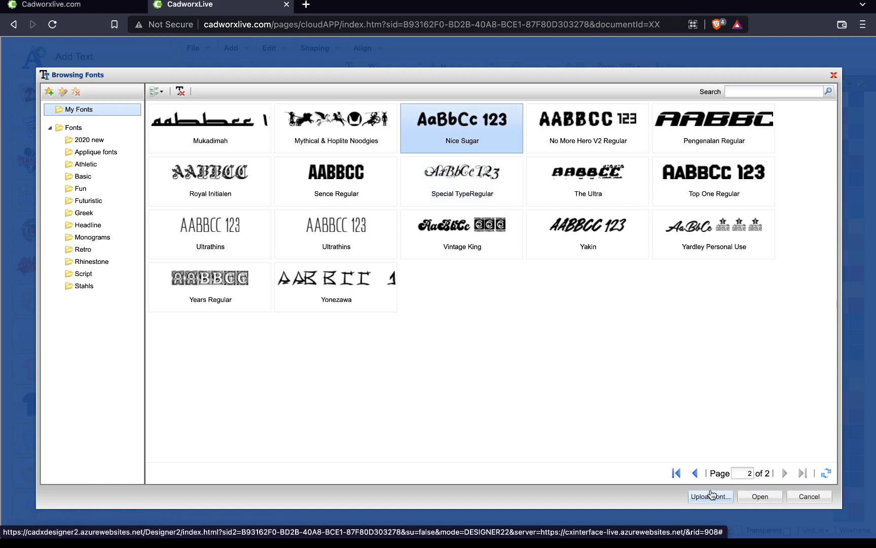
left_click(755, 497)
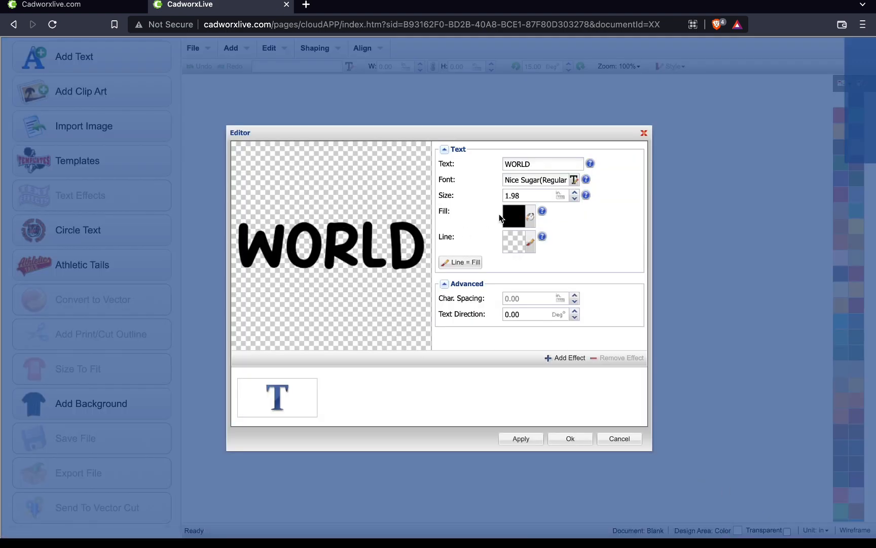
Step: Give the WORLD text a medium sky-blue outline with a line width of 0.10
left_click(528, 246)
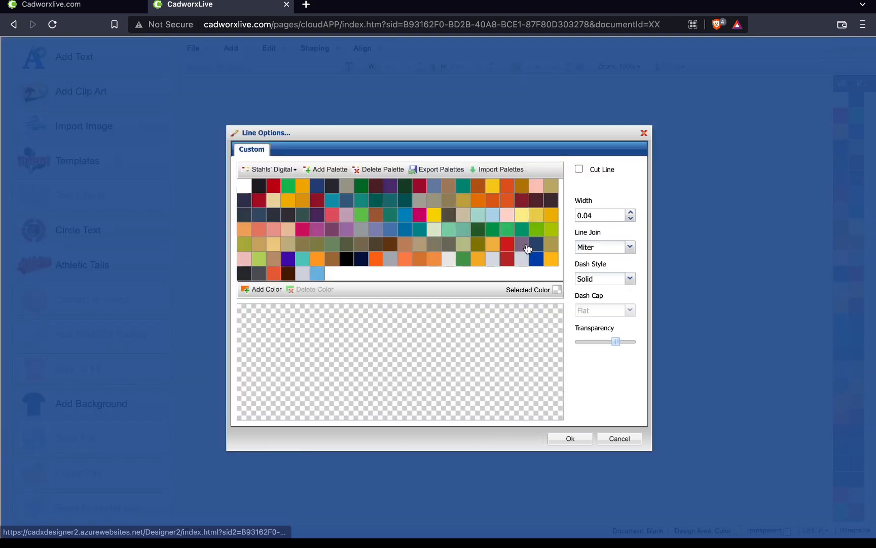
left_click(319, 275)
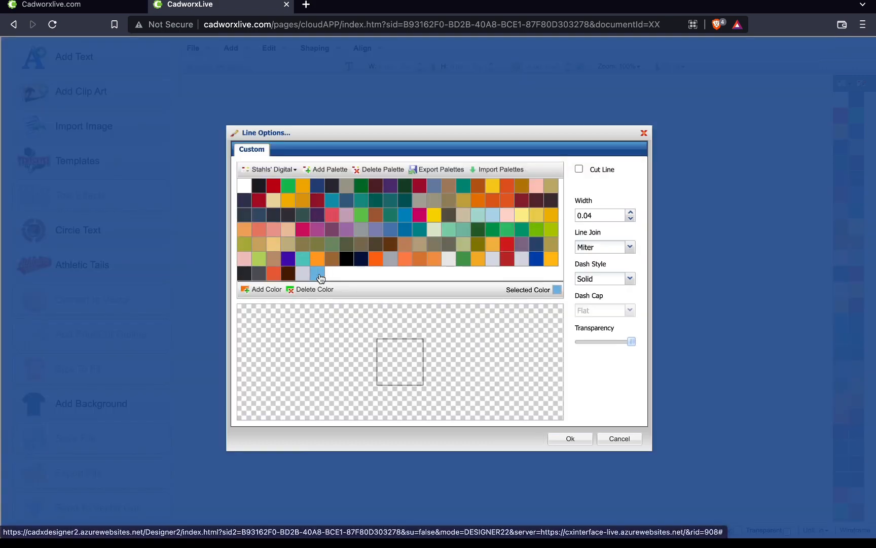
left_click(631, 212)
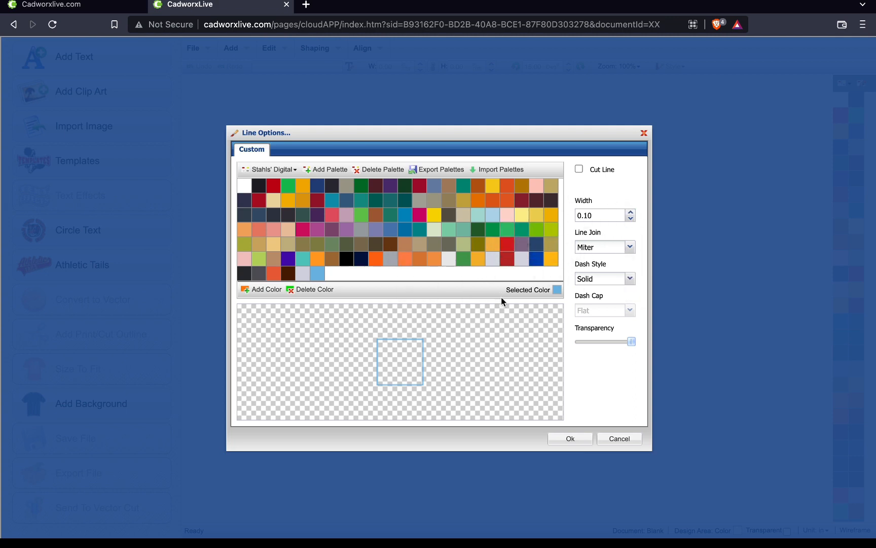
left_click(571, 439)
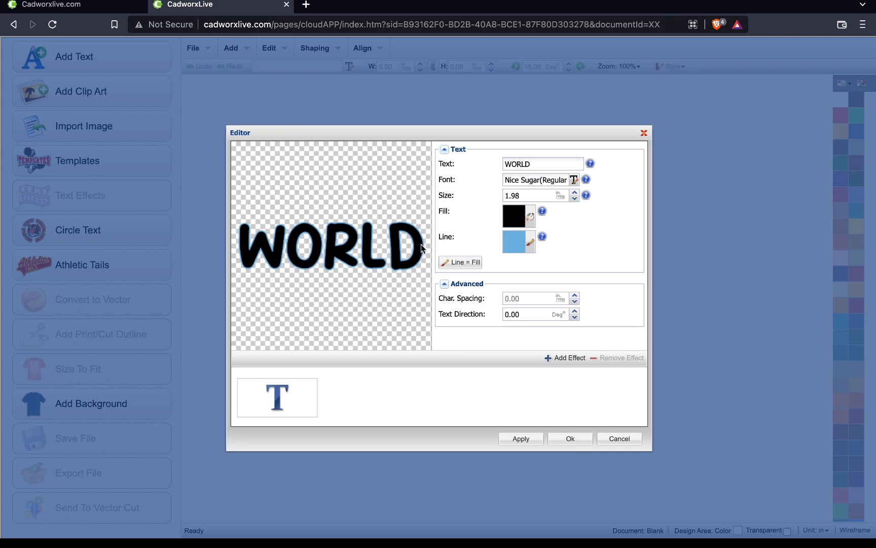
Step: Fill the WORLD letters with light blue, check the line options, and place the text in the design
left_click(527, 219)
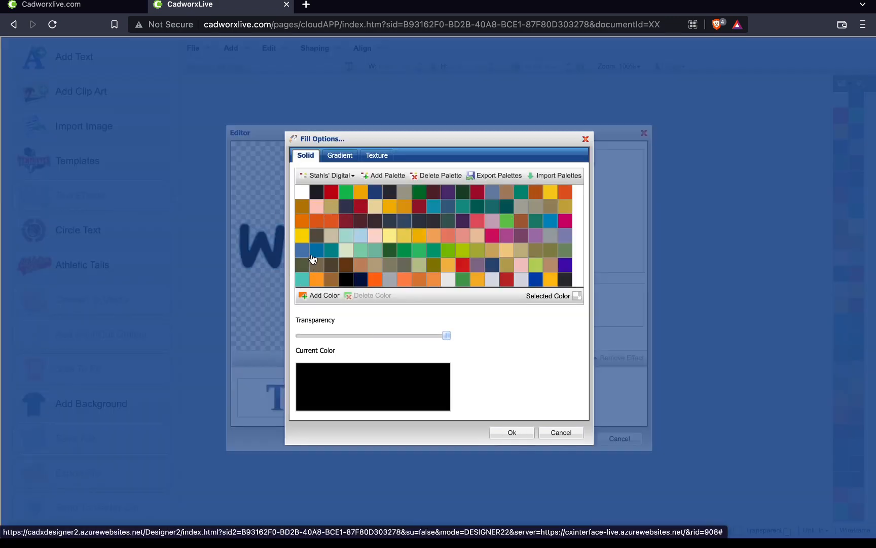
left_click(364, 237)
left_click(529, 435)
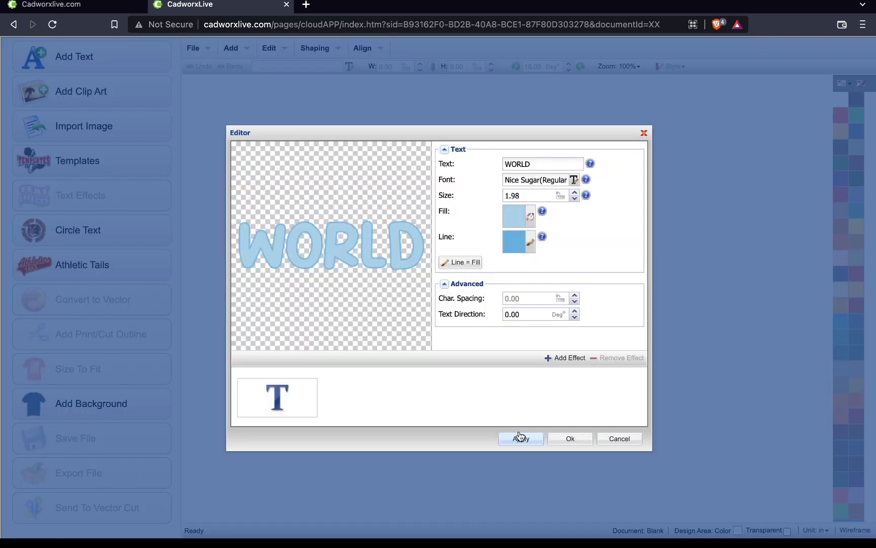
left_click(529, 243)
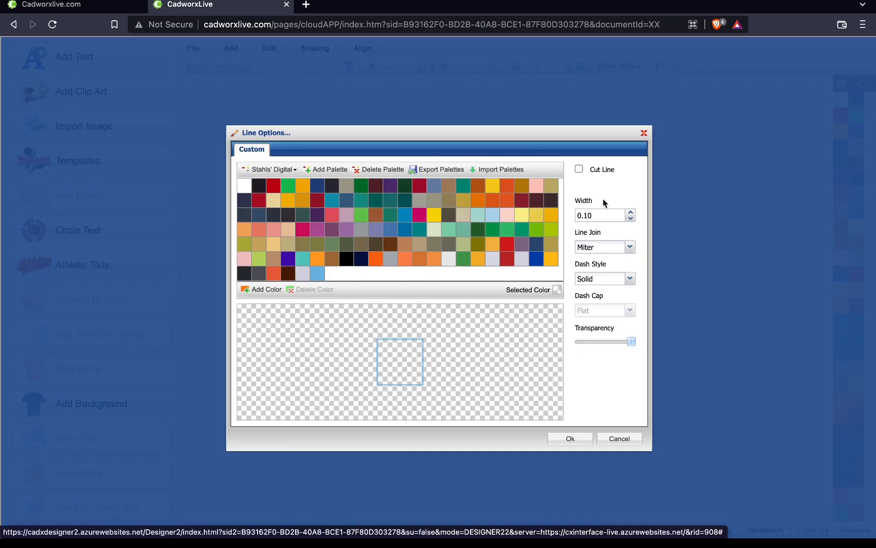
left_click(561, 443)
left_click(578, 436)
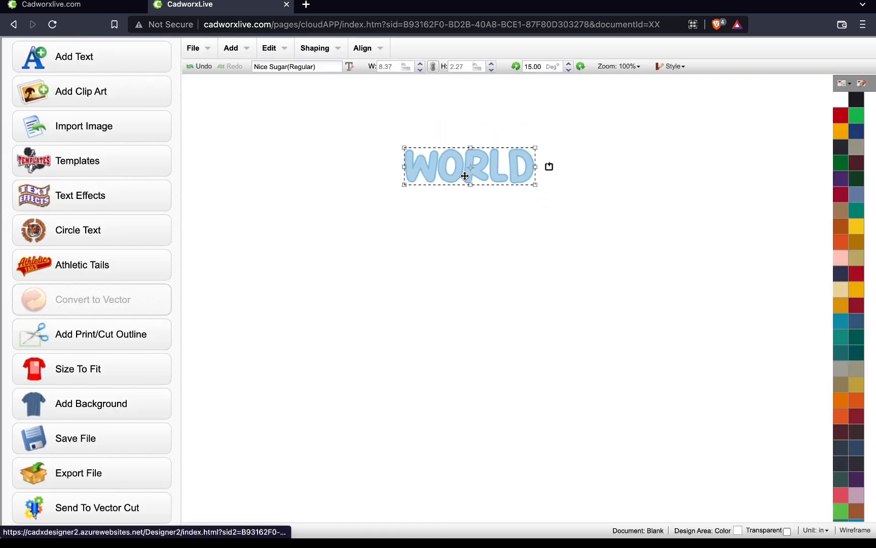
Step: Move the WORLD text slightly lower on the canvas and add the Circle text effect to curve it upward
left_click_drag(485, 183, 481, 207)
double_click(482, 208)
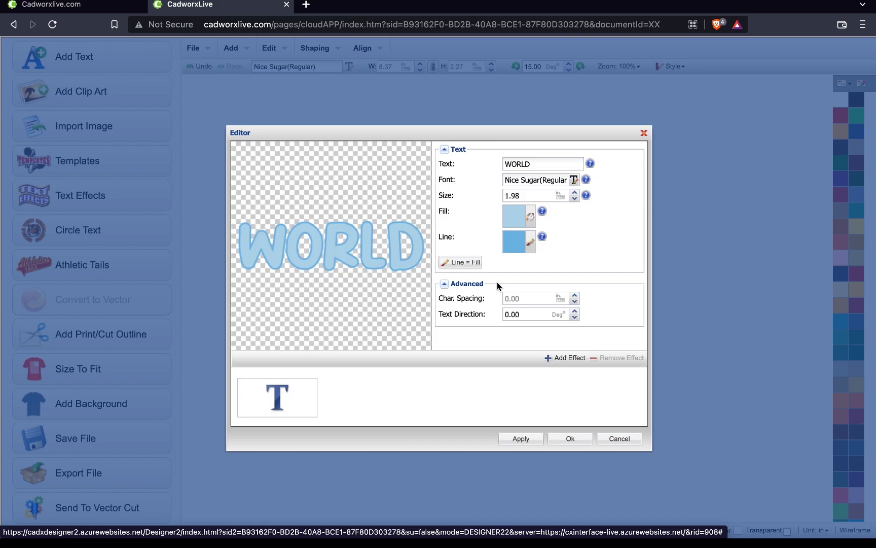
left_click(564, 358)
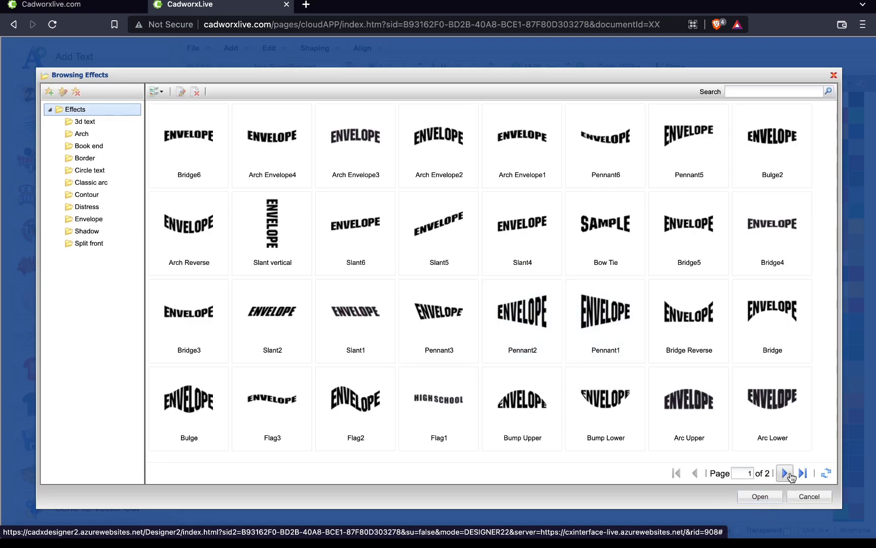
left_click(787, 473)
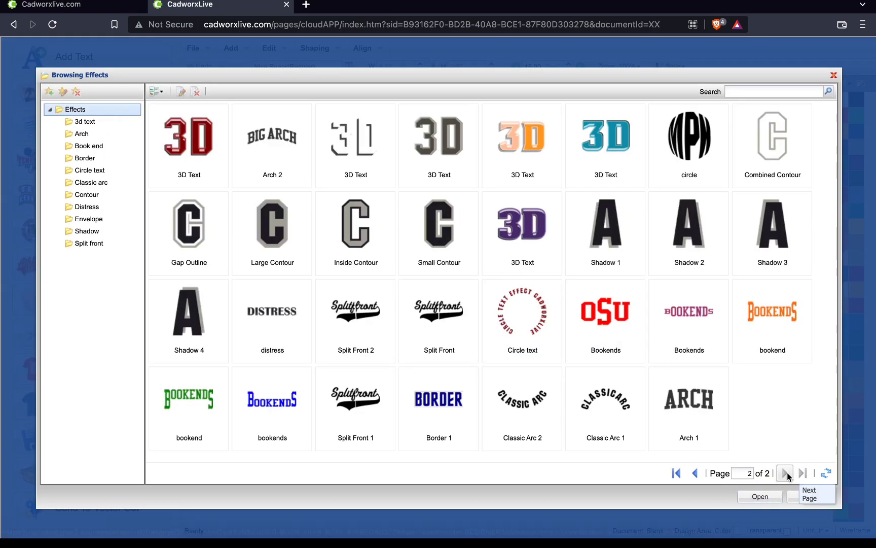
left_click(301, 233)
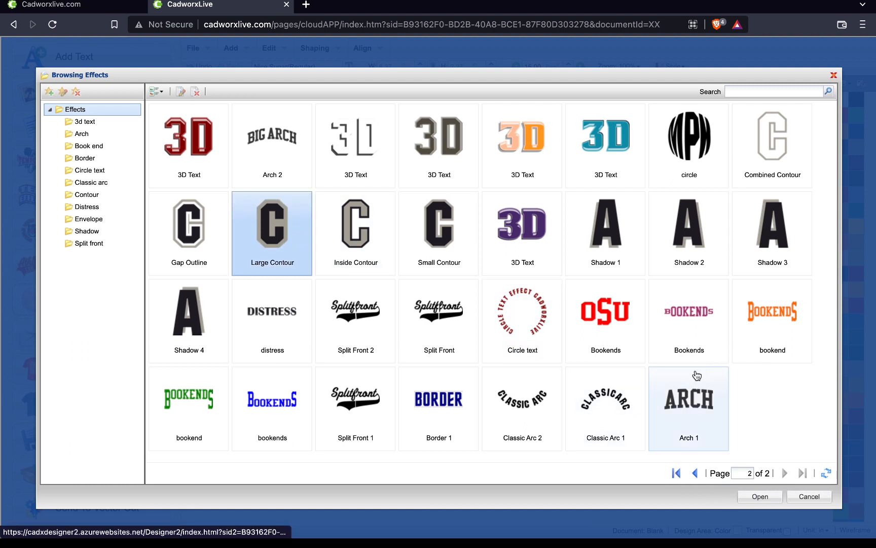
left_click(699, 409)
left_click(538, 351)
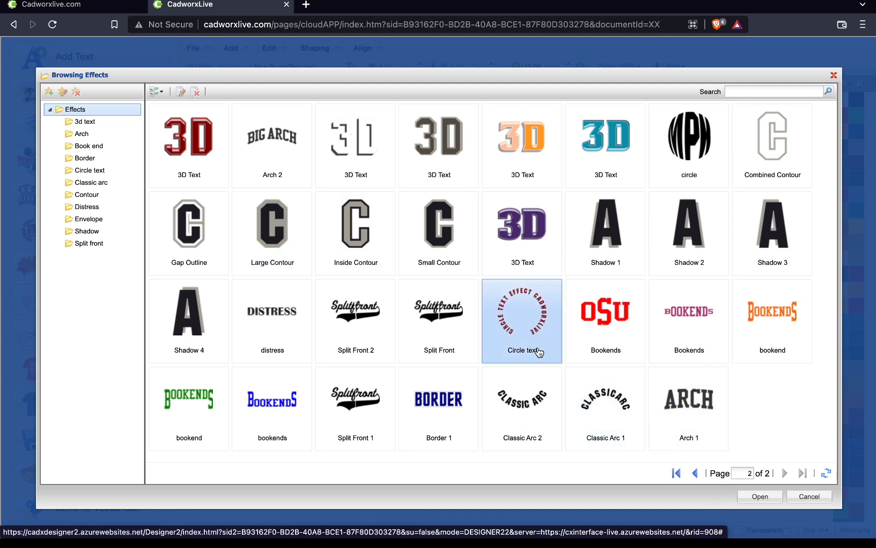
left_click(761, 496)
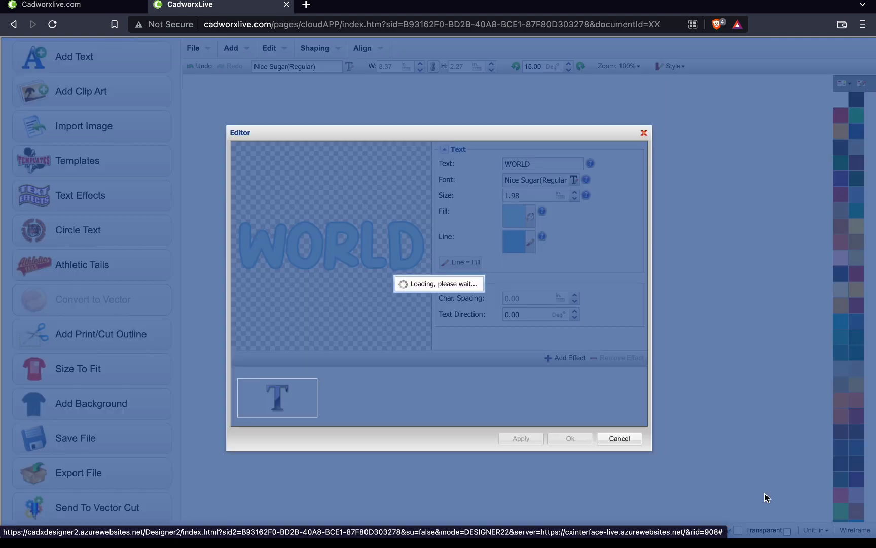
left_click(558, 444)
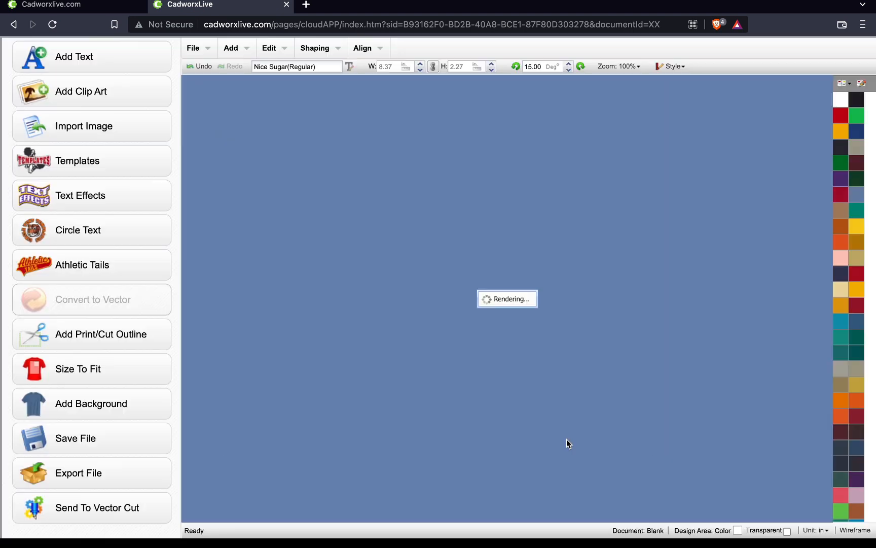
mouse_move(497, 203)
left_mouse_down()
mouse_move(512, 207)
mouse_move(507, 213)
mouse_move(495, 201)
left_mouse_up()
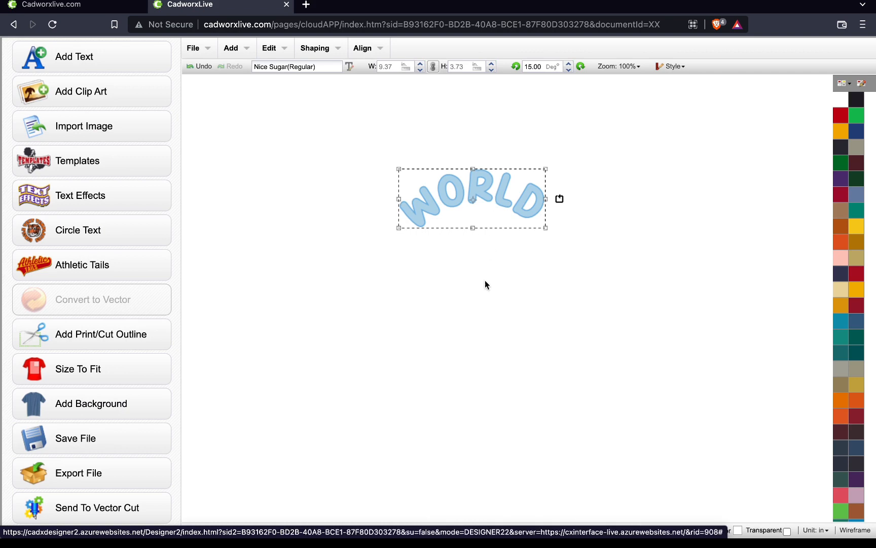
left_click(405, 328)
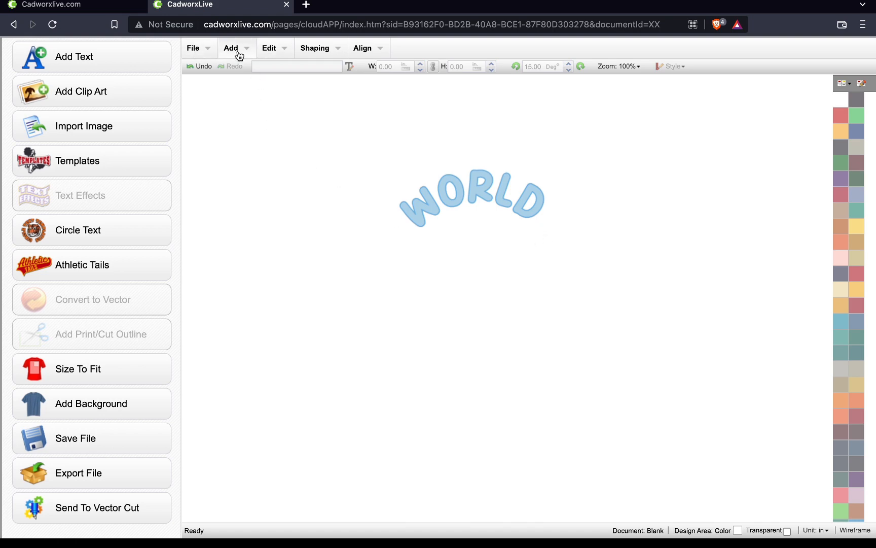
left_click(141, 55)
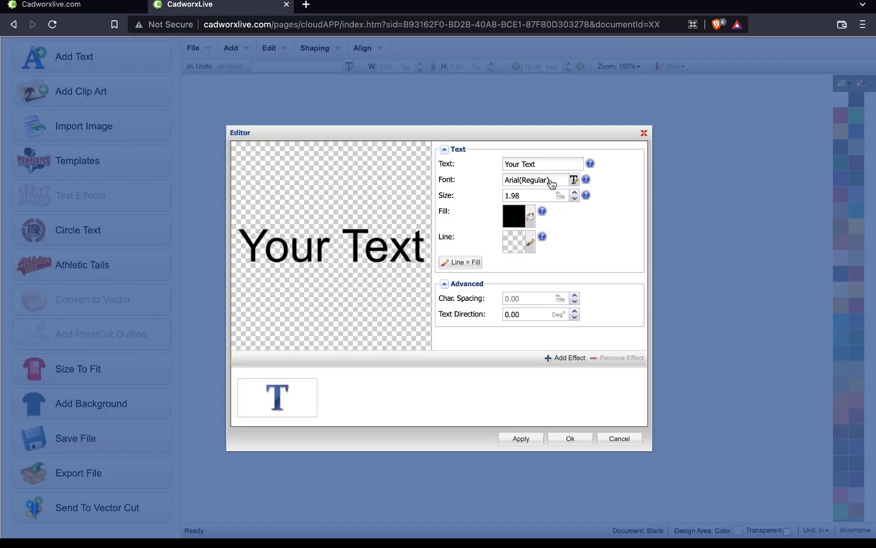
left_click(644, 133)
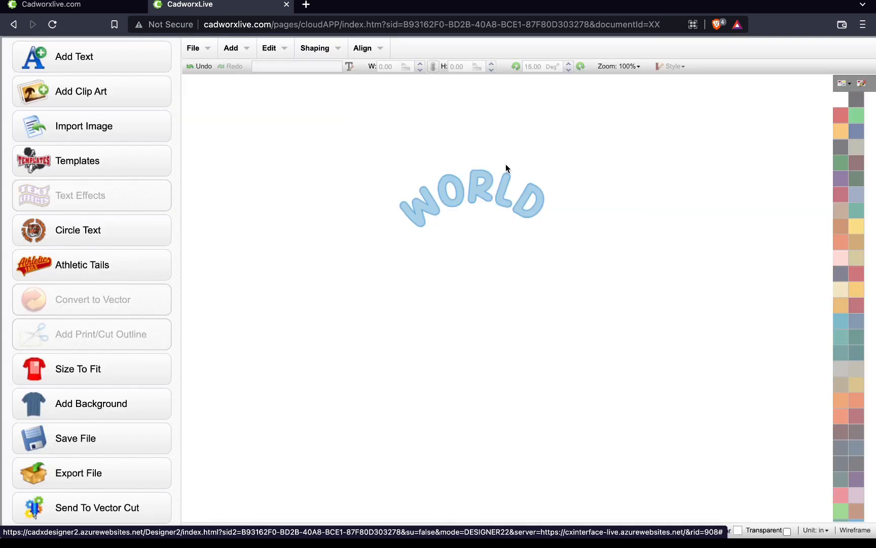
Step: Duplicate the curved WORLD text, place the copy below the original, and change its wording to WIDE
left_click(479, 180)
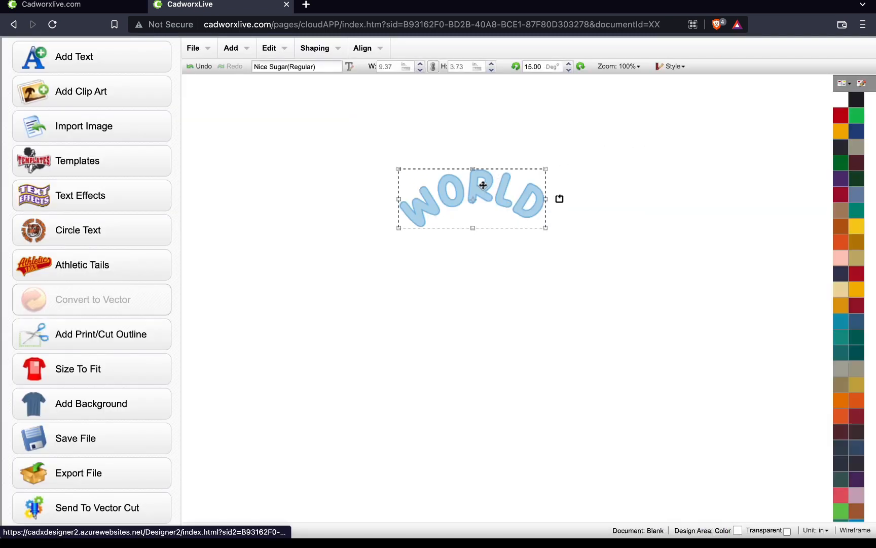
key("ctrl+v")
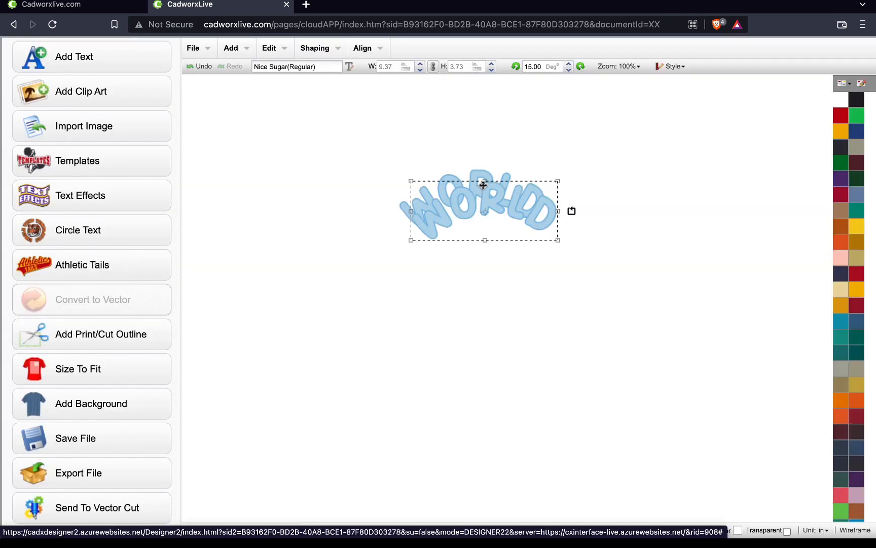
left_click_drag(484, 212, 492, 328)
double_click(484, 328)
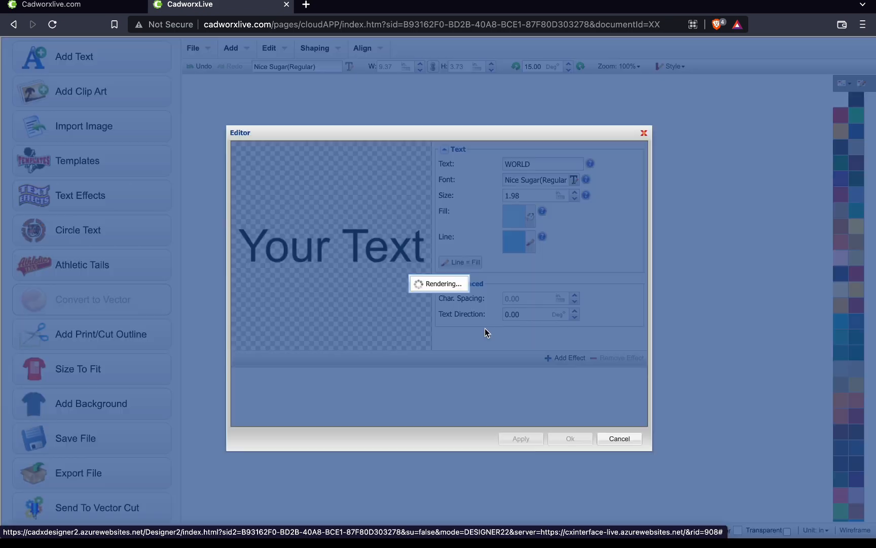
double_click(547, 161)
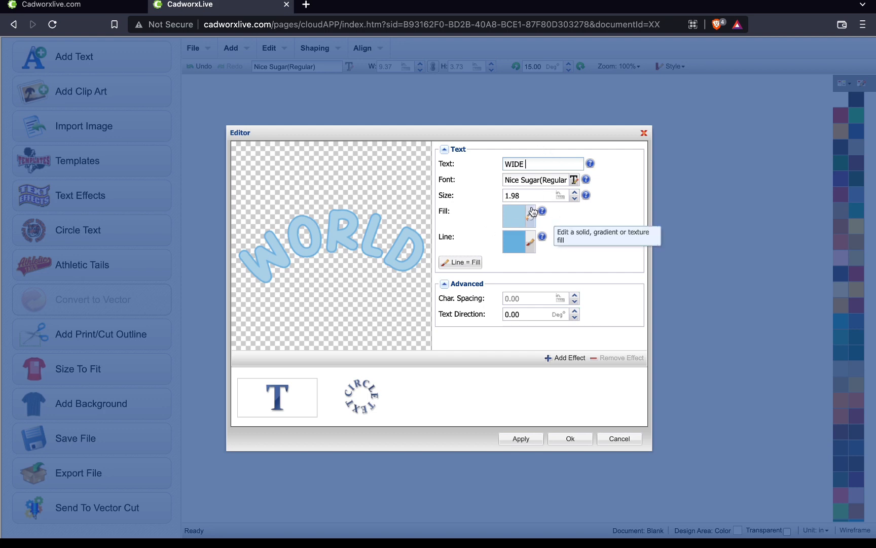
Step: Try to add the Classic Arc 2 effect to the WIDE text
left_click(564, 359)
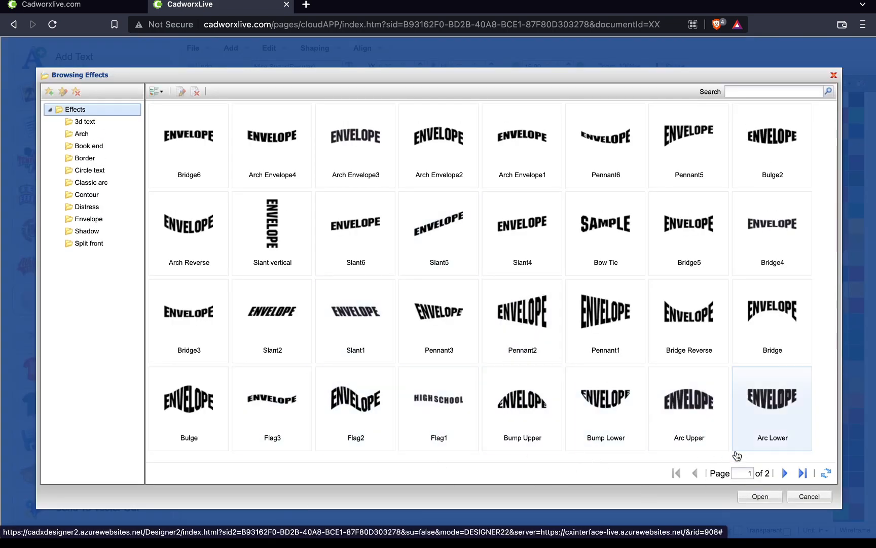
left_click(785, 473)
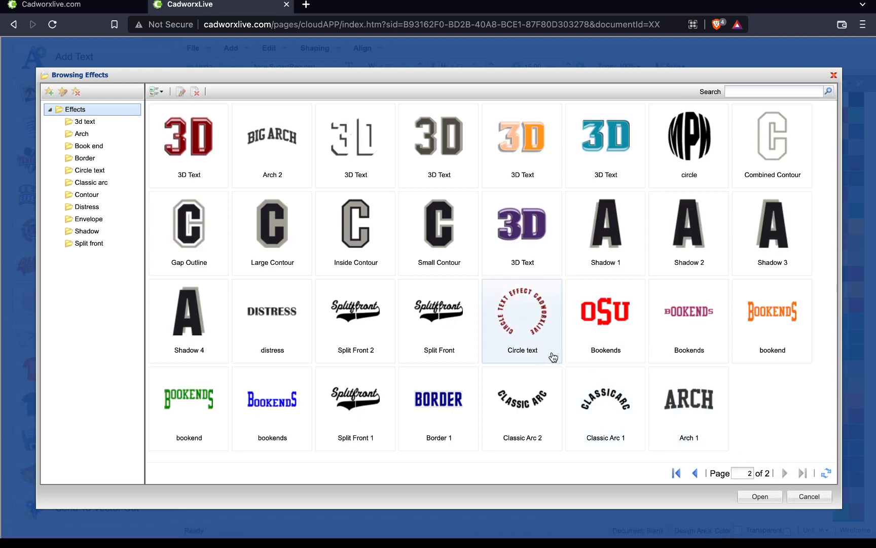
left_click(540, 410)
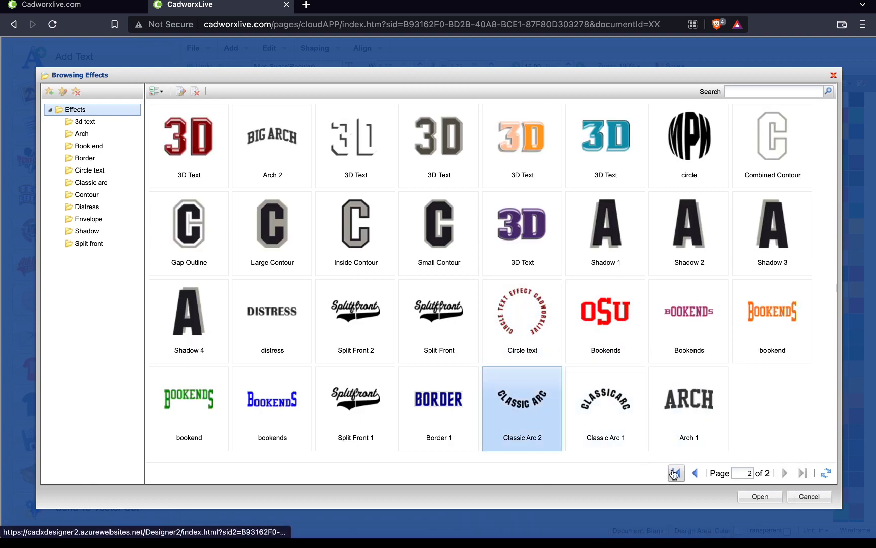
left_click(768, 496)
left_click(439, 309)
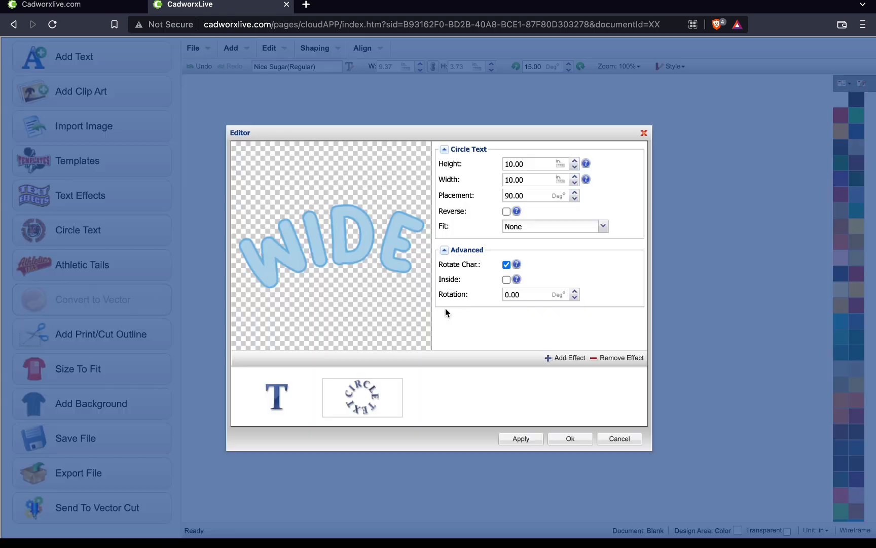
Step: Replace the WIDE text's Circle Text effect with the Classic Arc 2 effect and apply it to the design
left_click(614, 357)
left_click(576, 361)
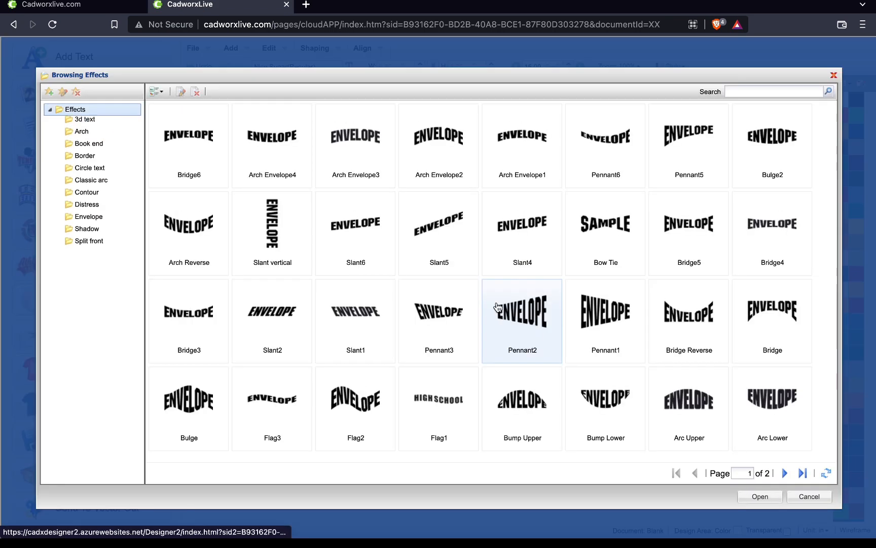
left_click(785, 475)
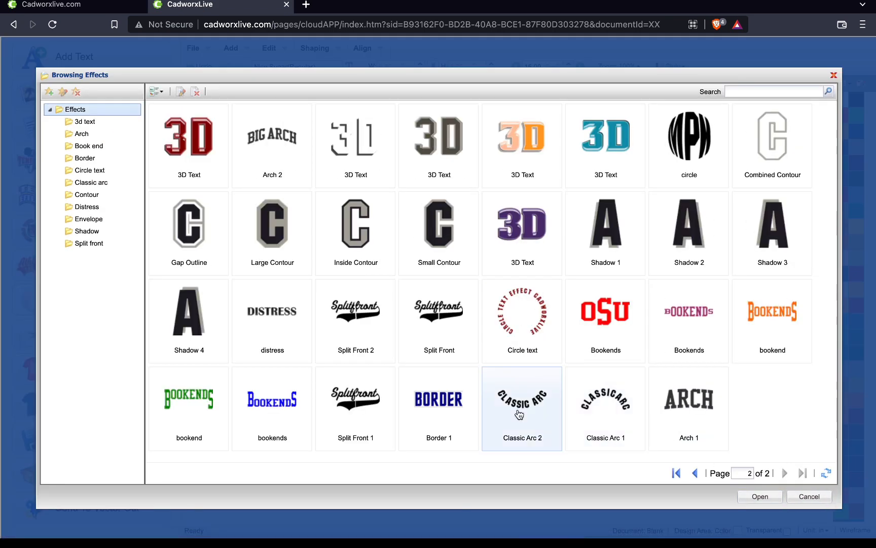
left_click(763, 497)
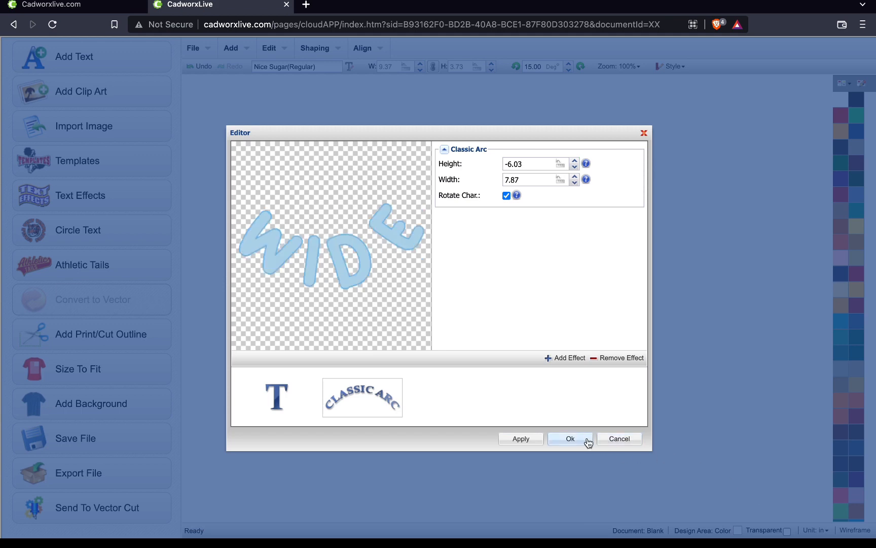
left_click(588, 439)
left_click(516, 364)
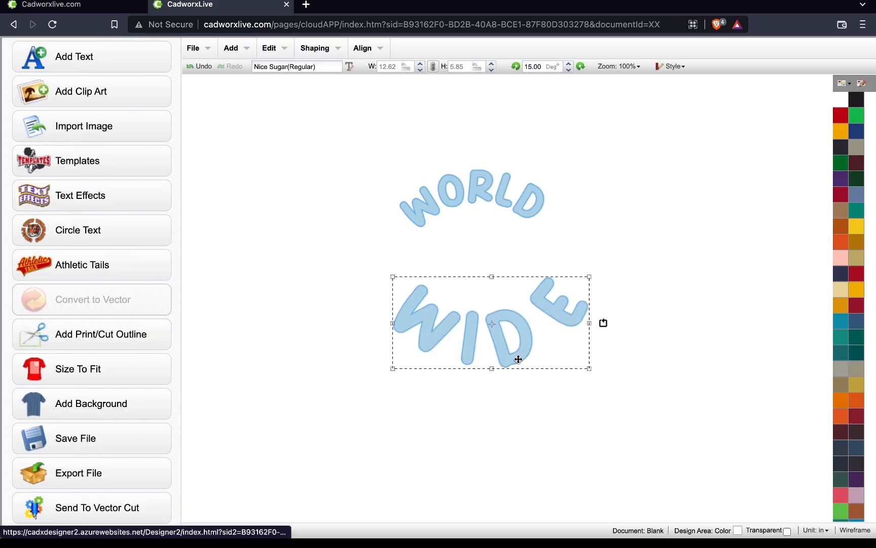
Step: Enlarge the WORLD text to about 11.99 by 4.78 in and reposition both words, widening the gap between WORLD and WIDE
left_click(474, 186)
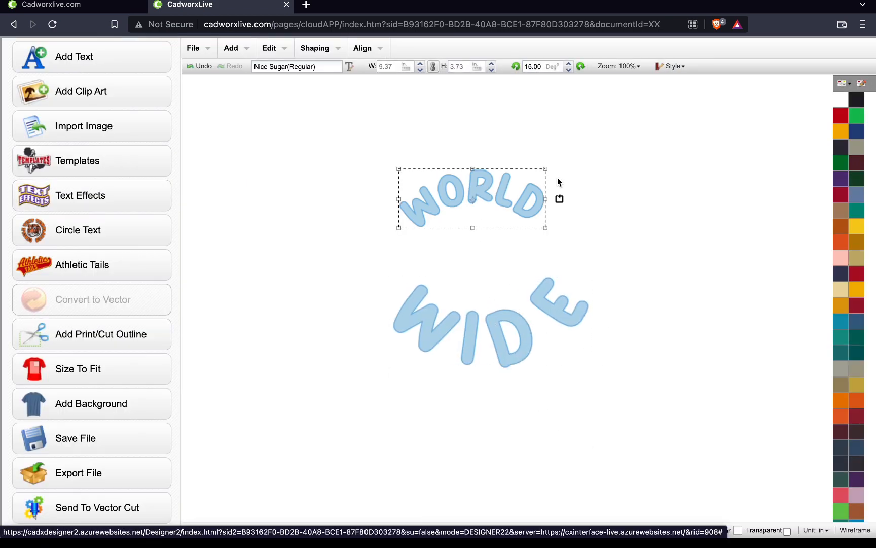
mouse_move(546, 169)
left_mouse_down()
mouse_move(585, 164)
mouse_move(538, 196)
mouse_move(542, 206)
mouse_move(544, 181)
left_mouse_up()
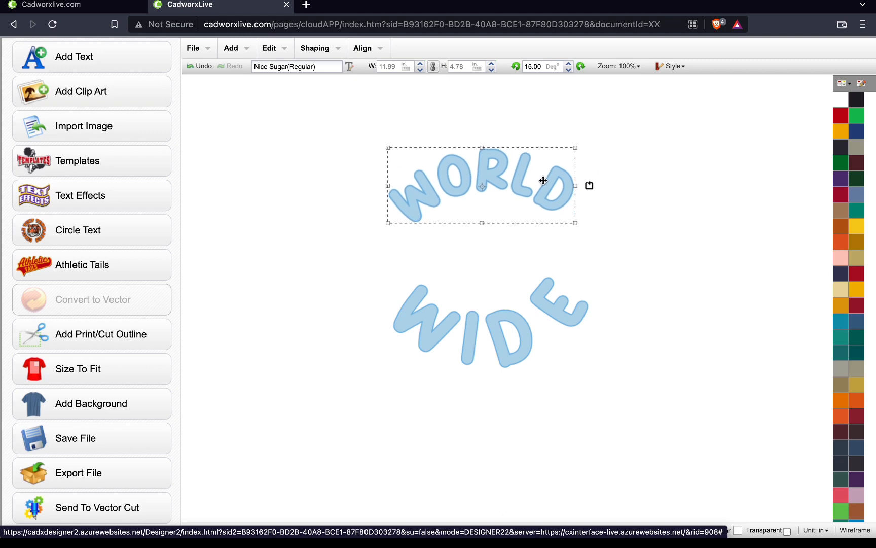
left_click_drag(544, 310, 547, 329)
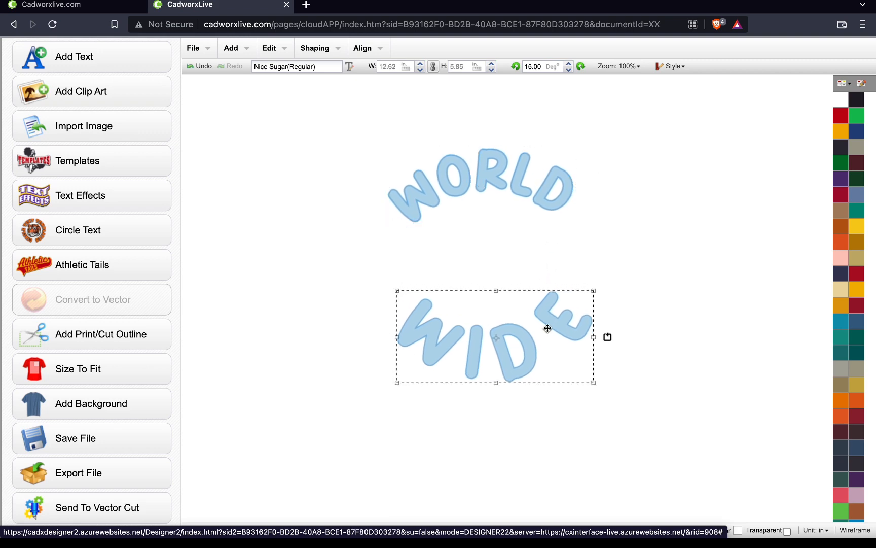
left_click_drag(479, 184, 482, 176)
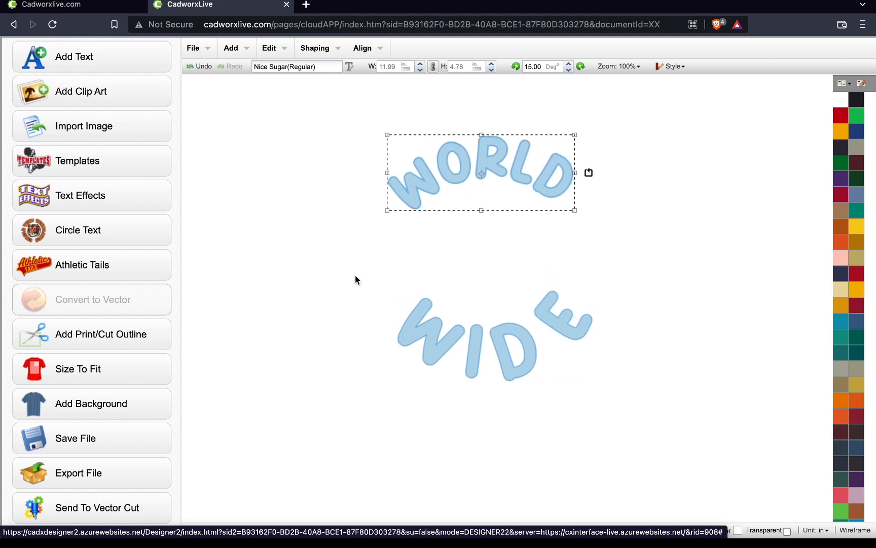
left_click_drag(447, 336, 442, 339)
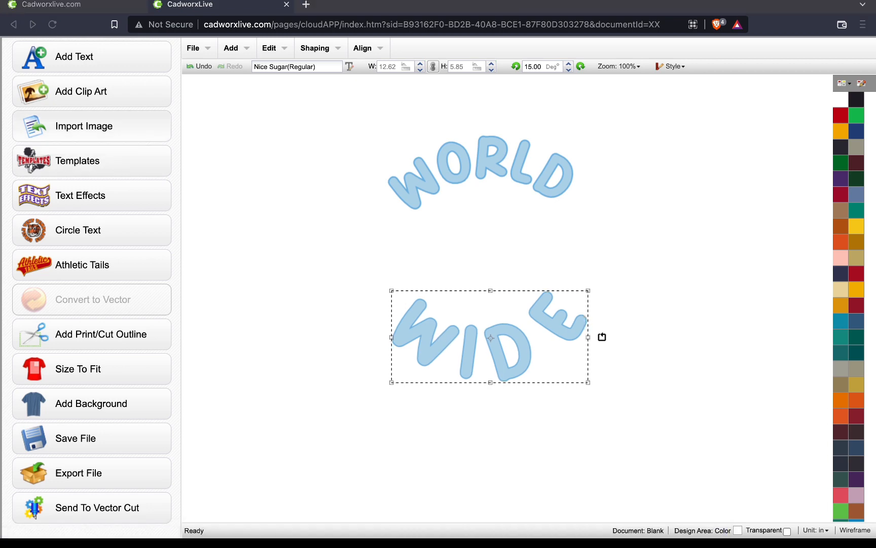
mouse_move(818, 3)
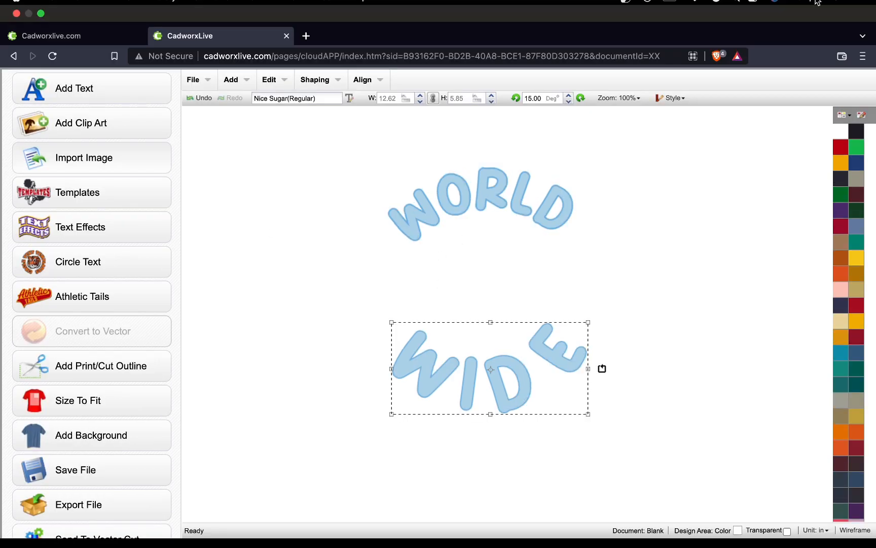
left_click(41, 14)
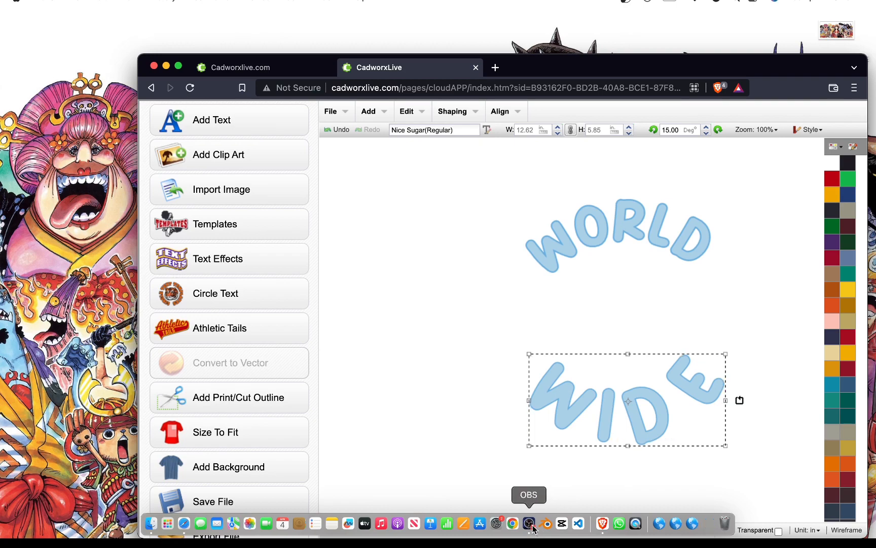
left_click(529, 523)
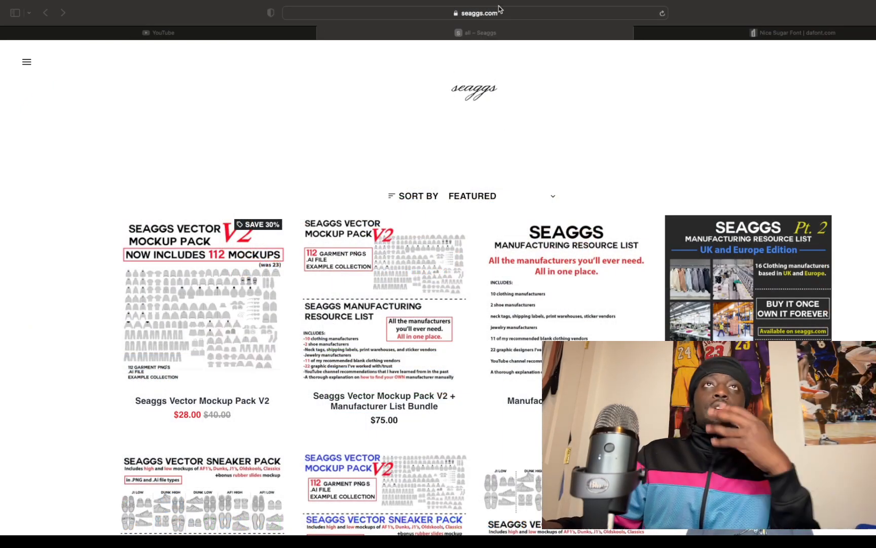
left_click(498, 10)
type("H")
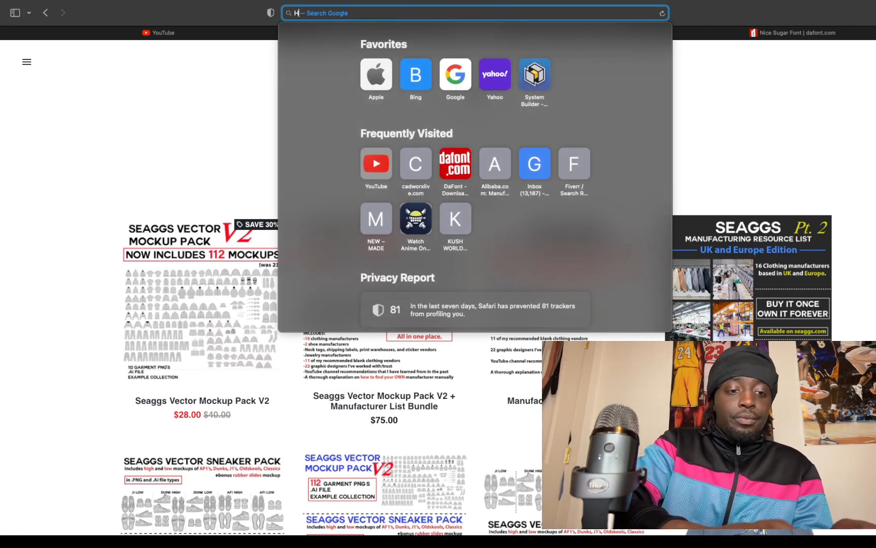
type("T")
key("BackSpace")
key("BackSpace")
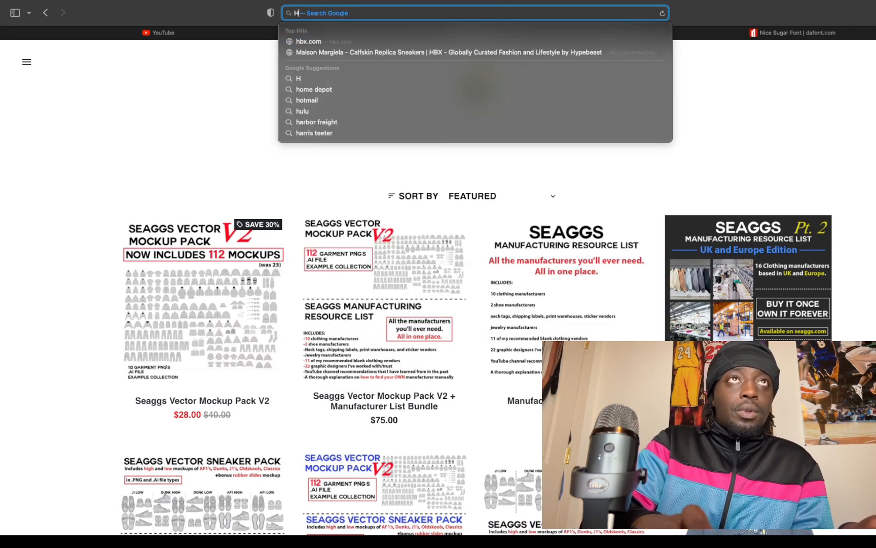
type("ht")
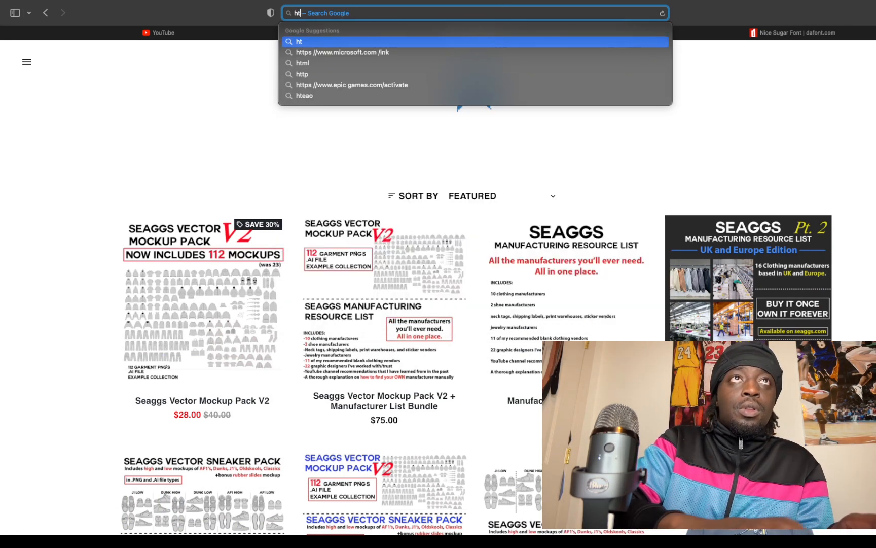
key("BackSpace")
key("BackSpace")
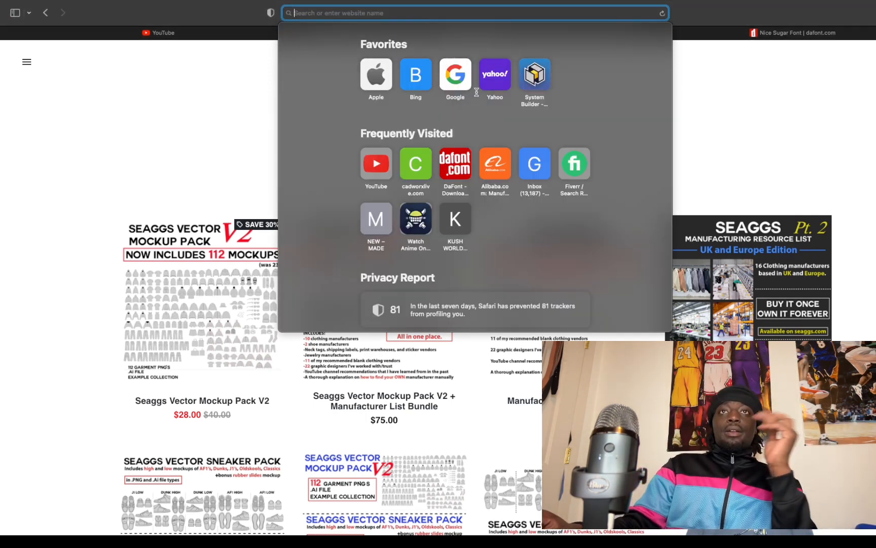
Step: Open Google in Safari and show the image results for the suggested search "earth silhouette vector"
left_click(465, 90)
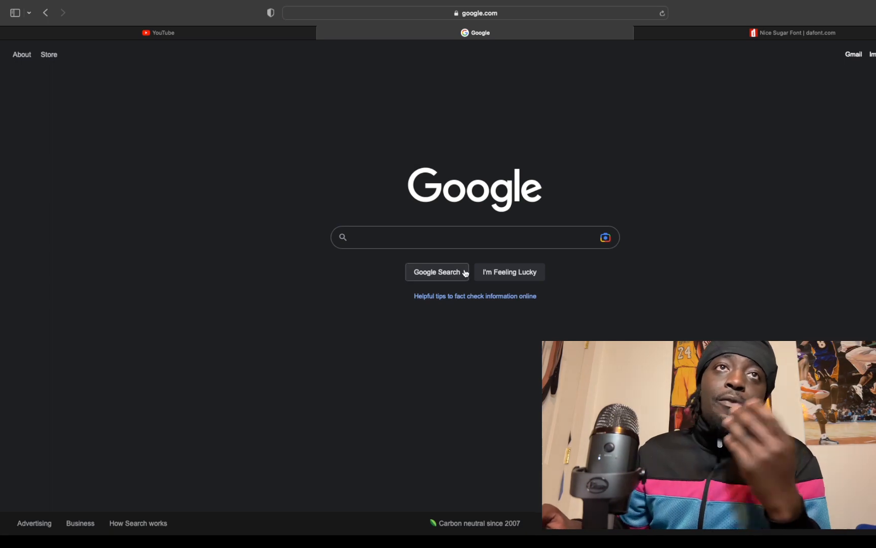
type("earth vector silloutes")
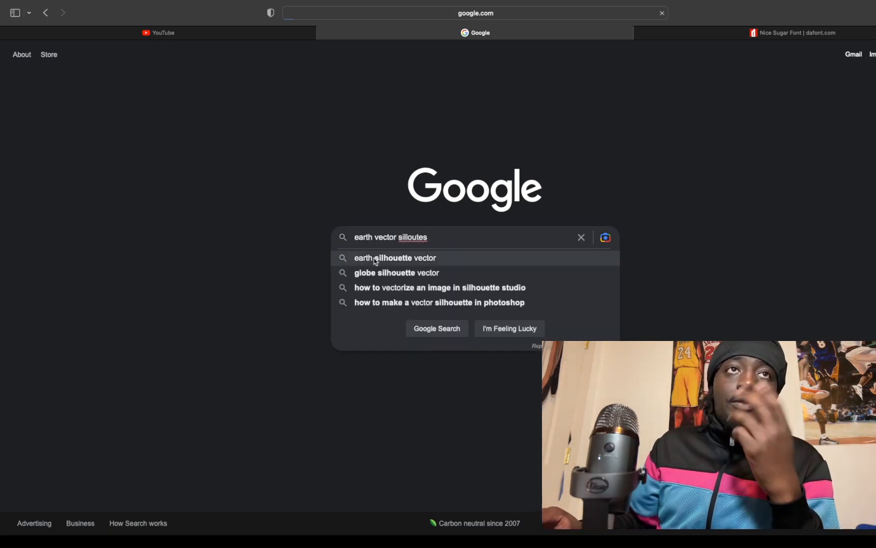
left_click(376, 260)
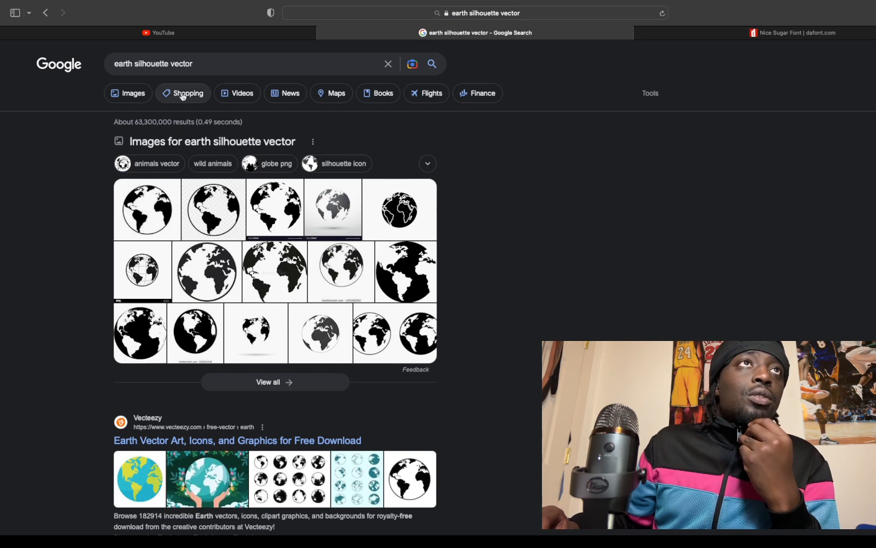
left_click(134, 93)
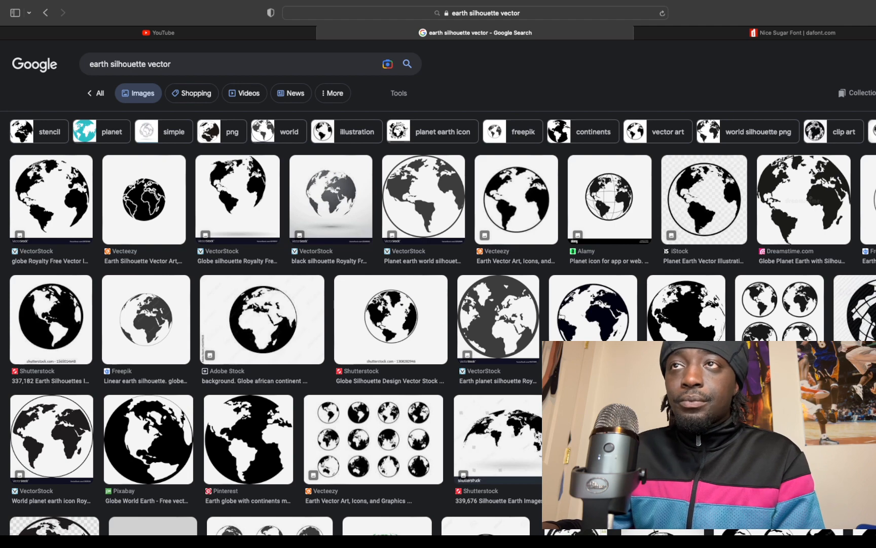
Step: Browse the earth silhouette images and save the Clipart Library black-and-white globe to Downloads as "world map"
scroll(439, 284, "down", 2)
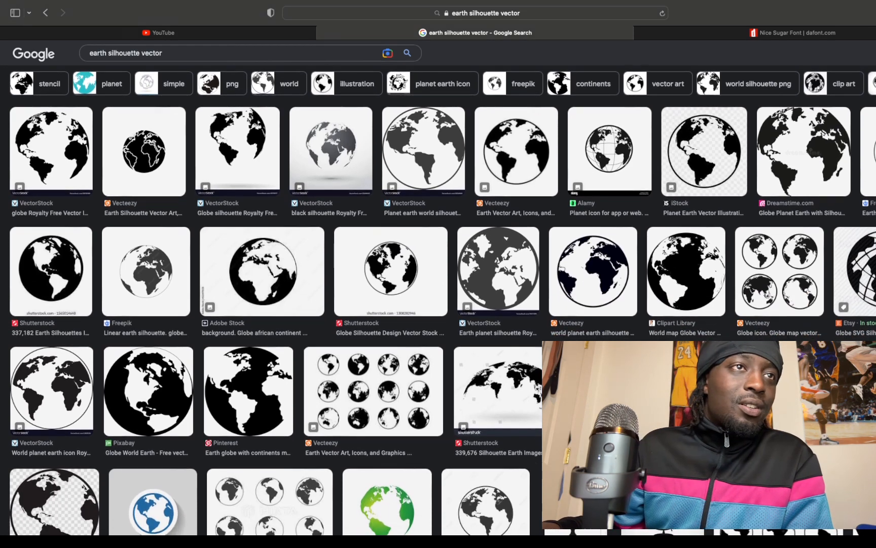
scroll(438, 299, "down", 3)
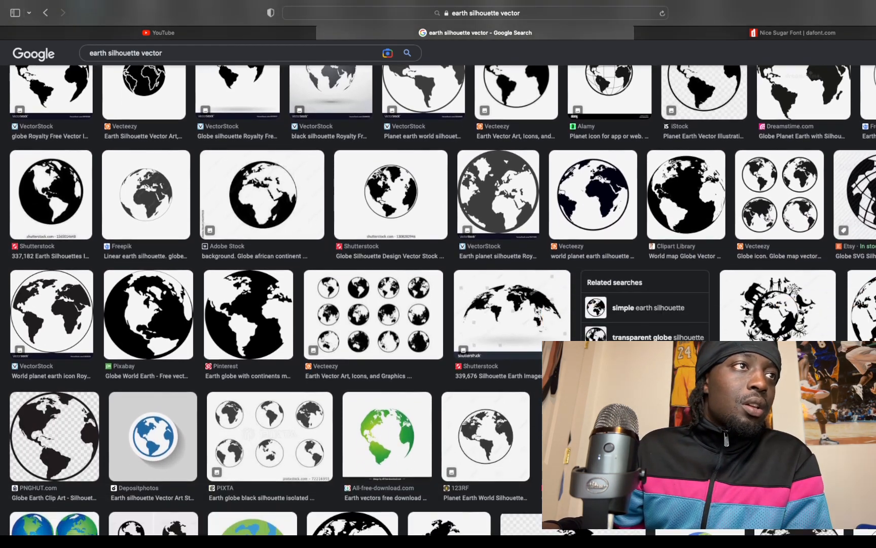
scroll(438, 299, "down", 5)
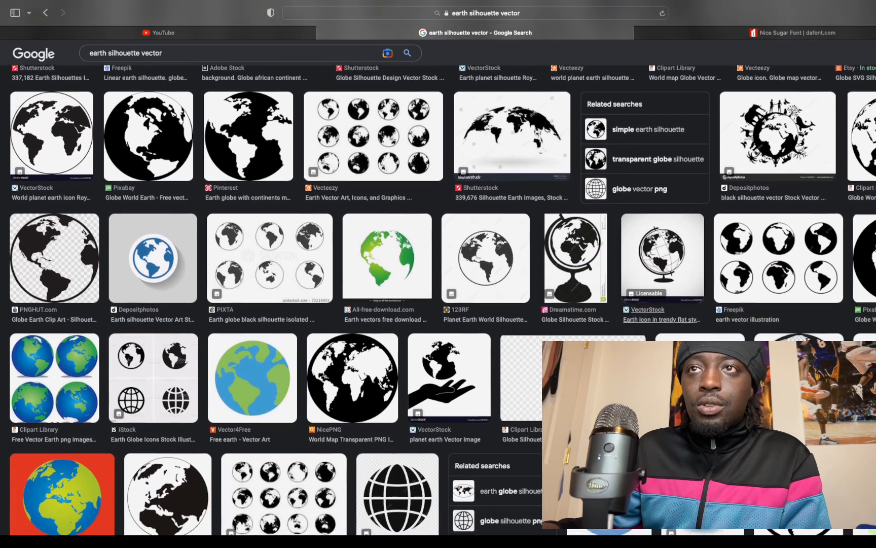
scroll(439, 299, "down", 5)
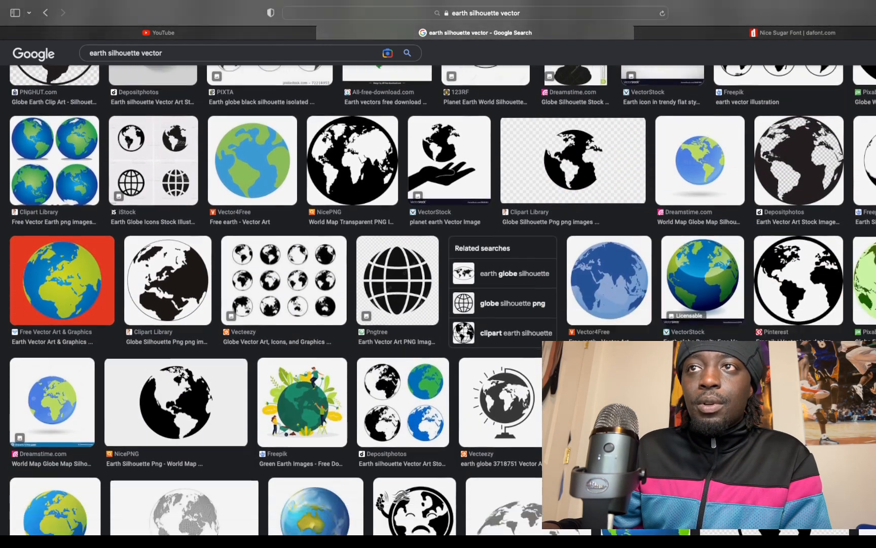
scroll(438, 299, "down", 3)
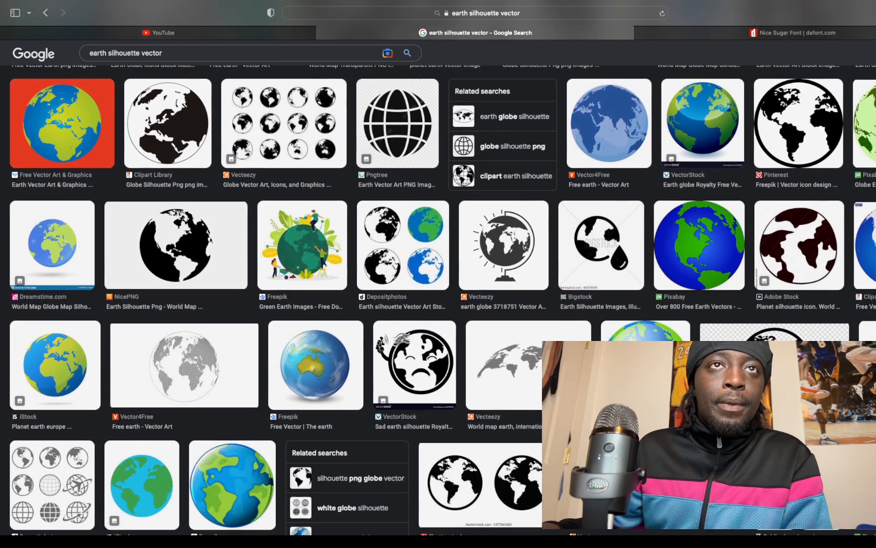
scroll(438, 299, "up", 2)
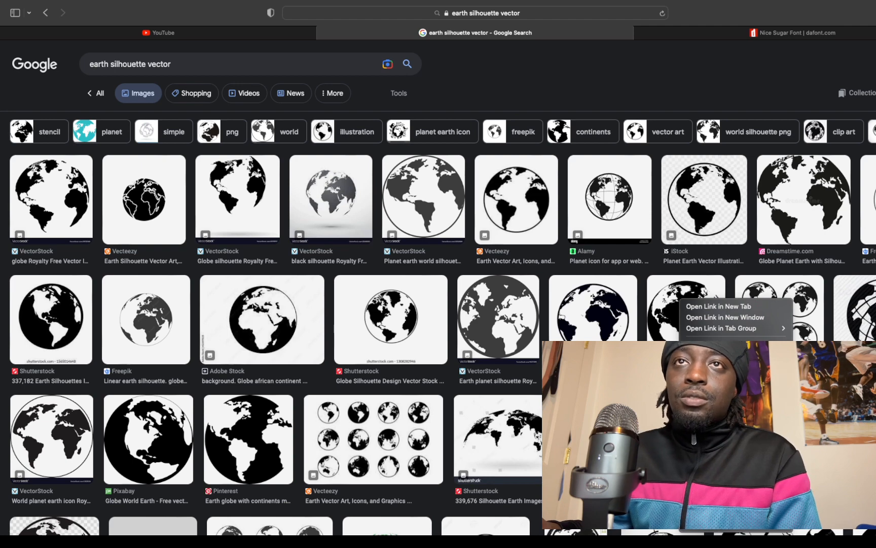
key("Escape")
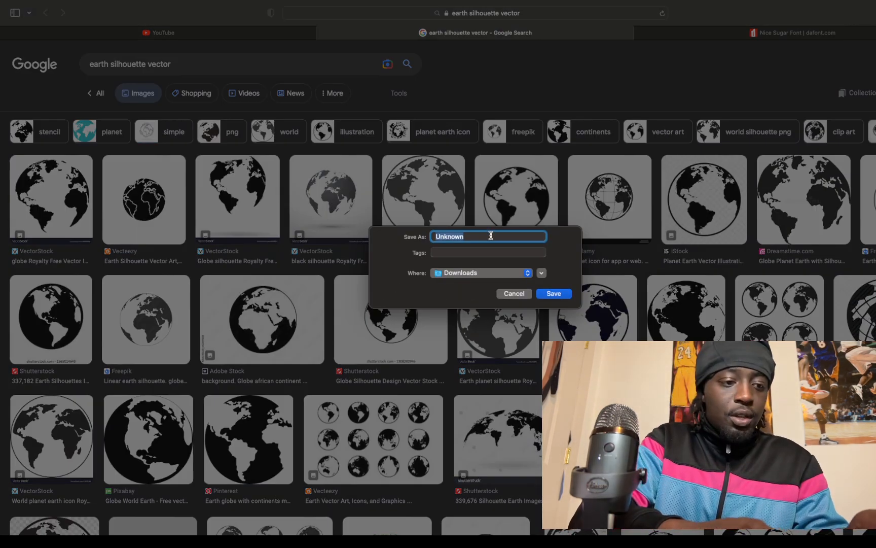
type("ld map")
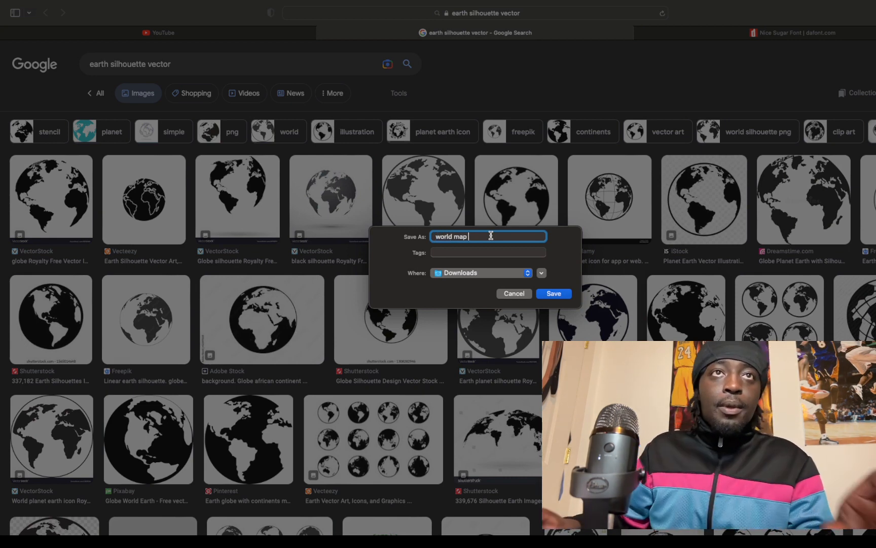
left_click(555, 295)
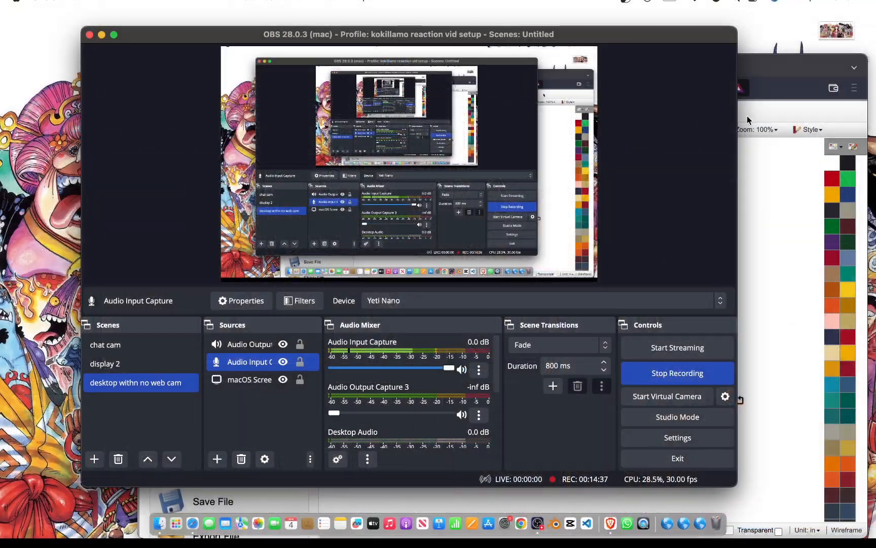
Step: Switch back to CadworxLive in full screen and upload world map .png from the Downloads folder as an imported image
left_click(747, 116)
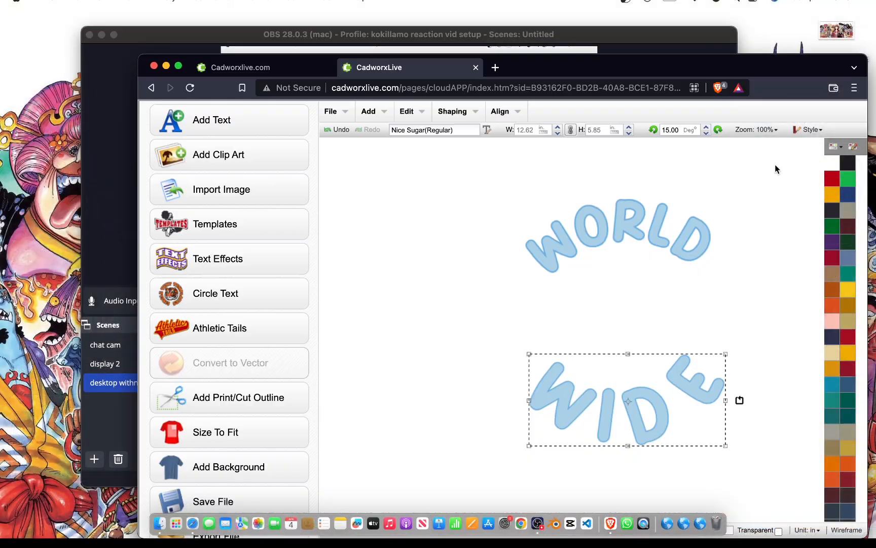
left_click(178, 65)
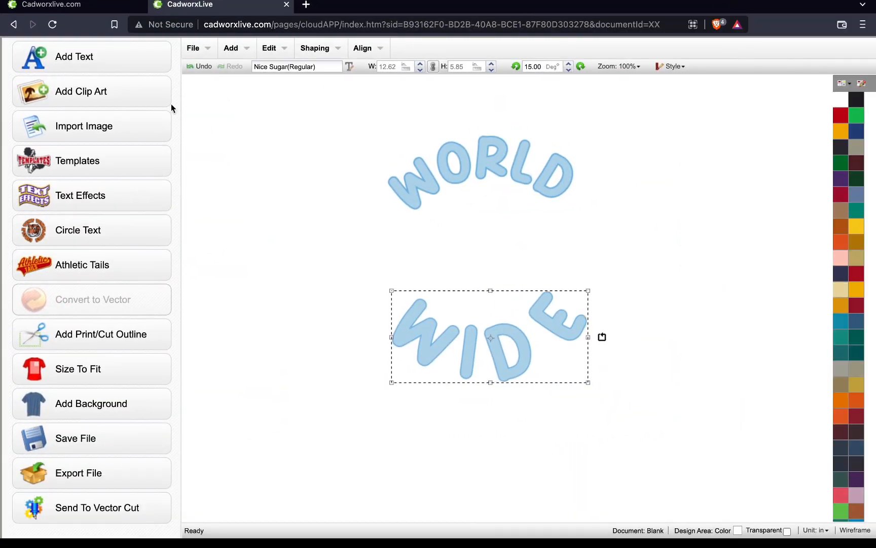
left_click(83, 125)
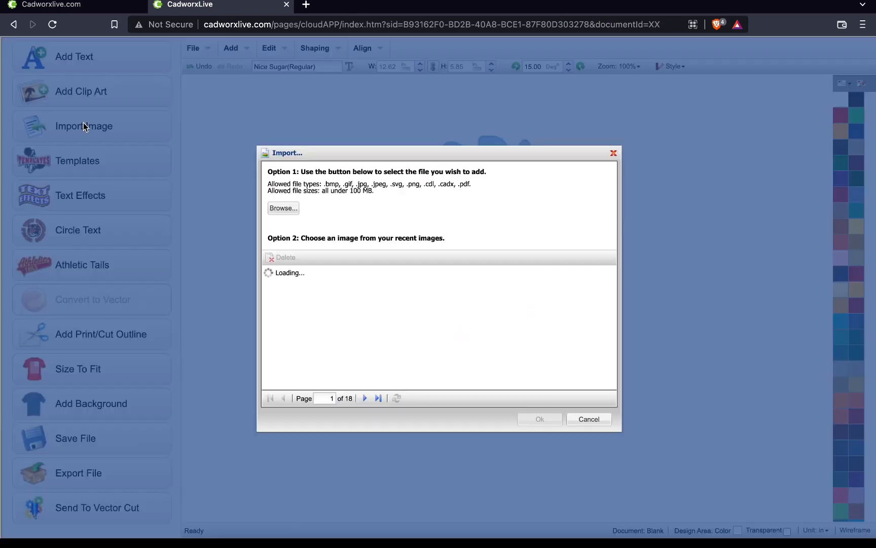
left_click(290, 211)
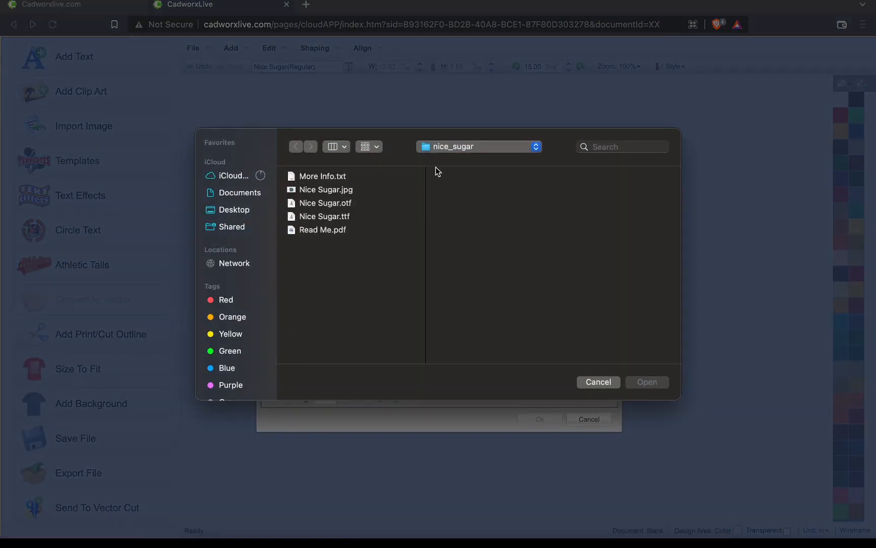
scroll(315, 193, "left", 1)
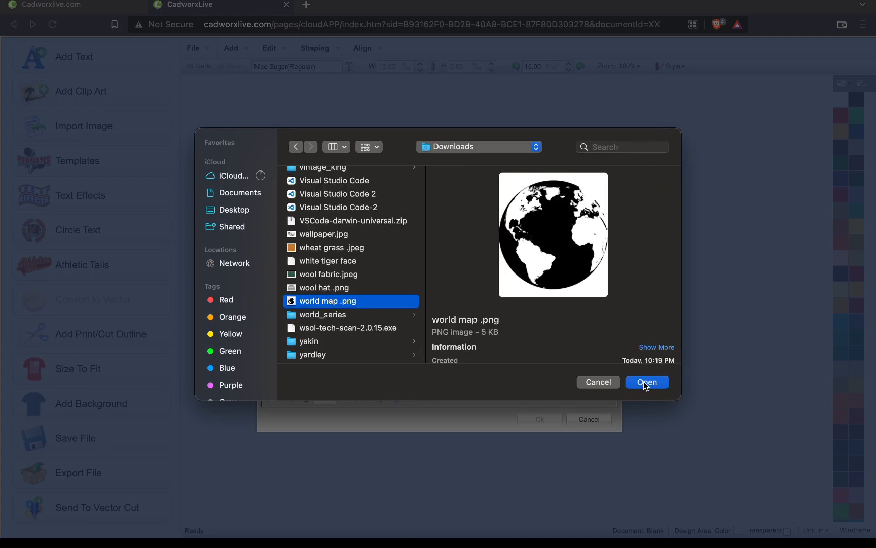
left_click(646, 384)
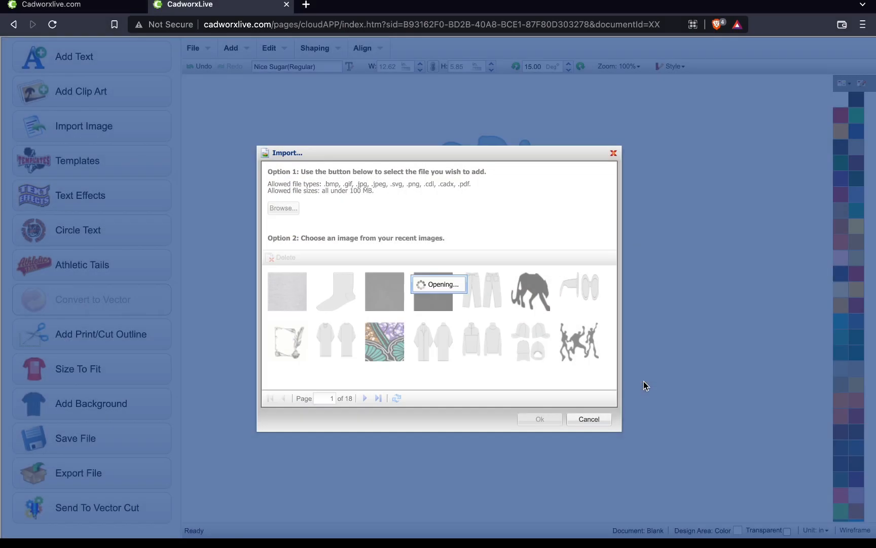
Step: Size the imported globe to about 8.27 by 9.45 in between the words and move WIDE beneath it
left_click_drag(532, 312, 560, 387)
left_click_drag(502, 327, 480, 306)
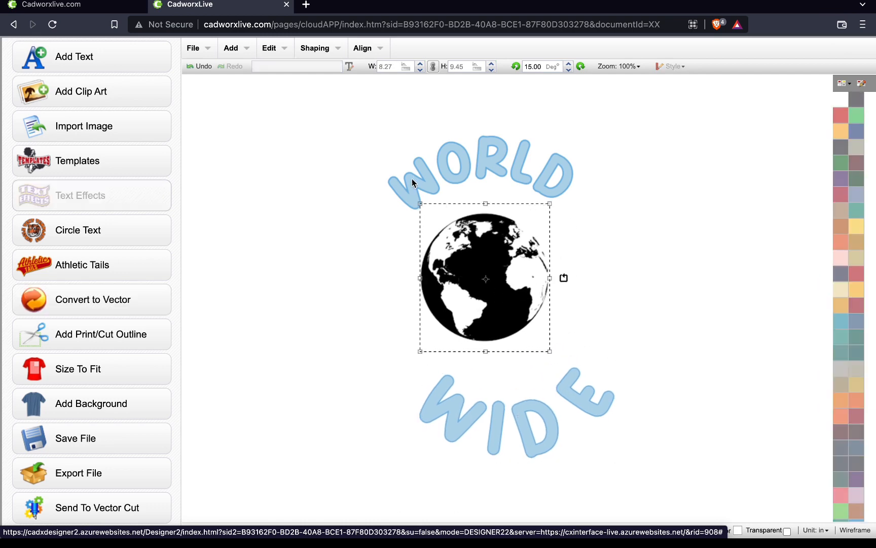
left_click_drag(543, 420, 519, 411)
Step: Start converting the globe image to a vector with white as the background color
left_click(484, 305)
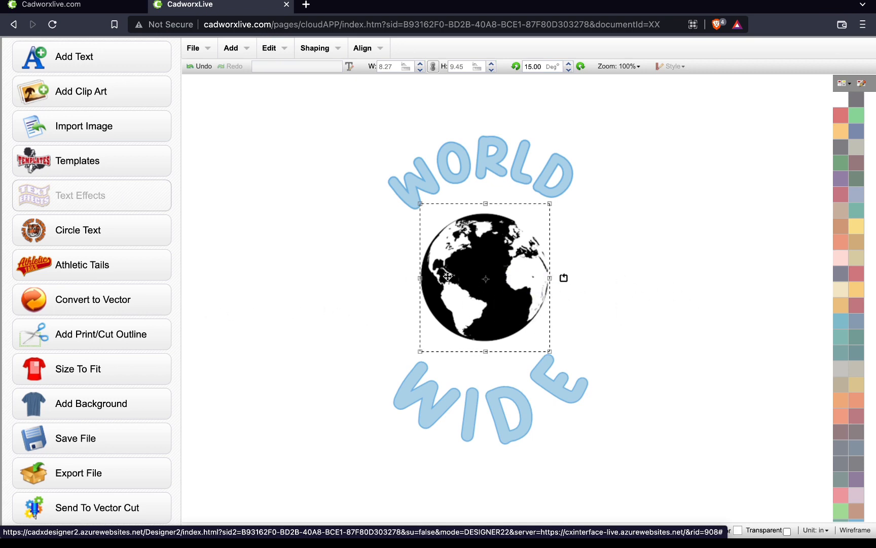
left_click(114, 299)
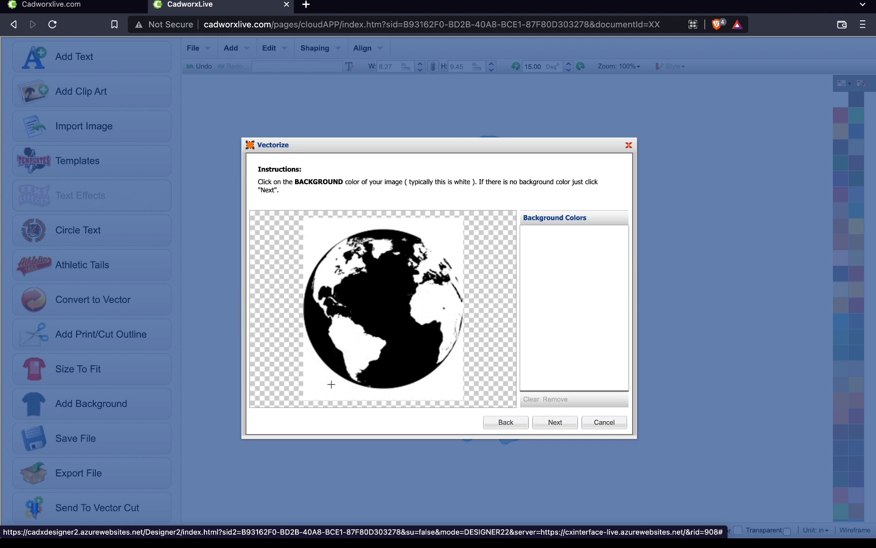
left_click(450, 230)
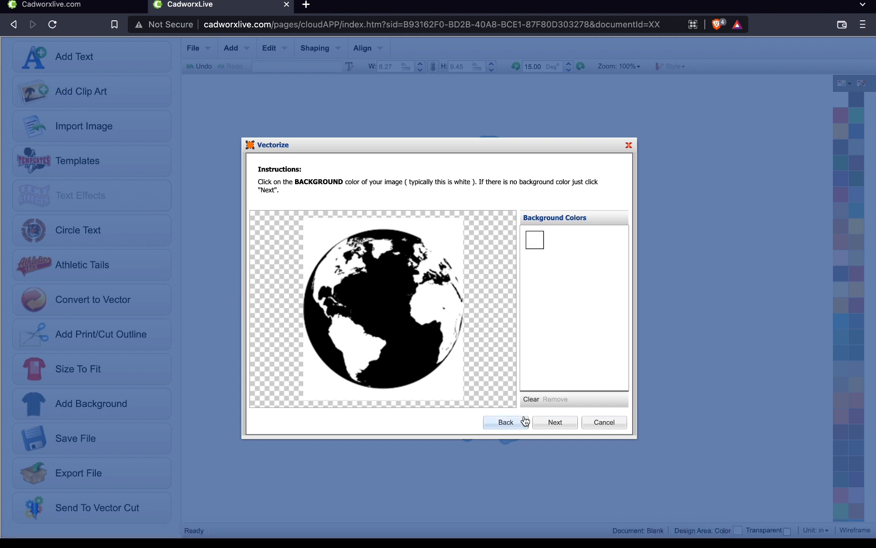
left_click(557, 422)
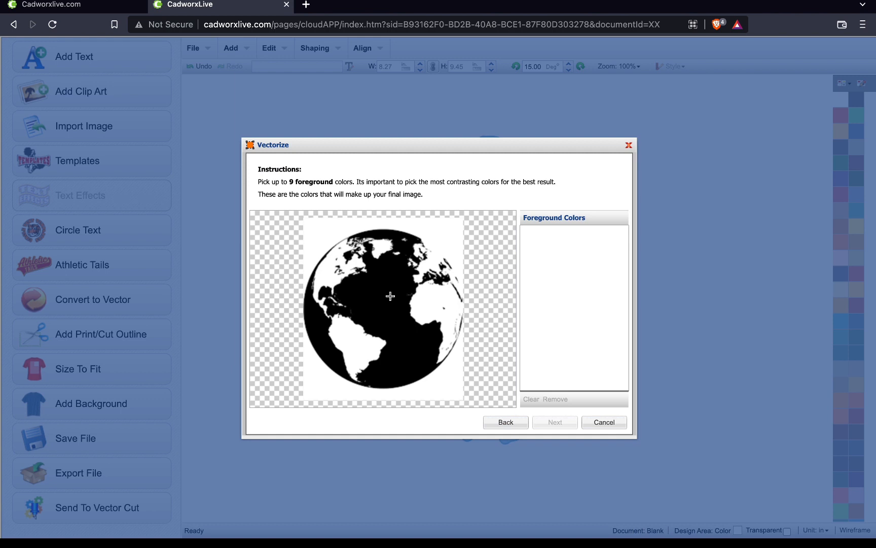
Step: Pick black and gray as the foreground colors and finish vectorizing the globe
left_click(390, 296)
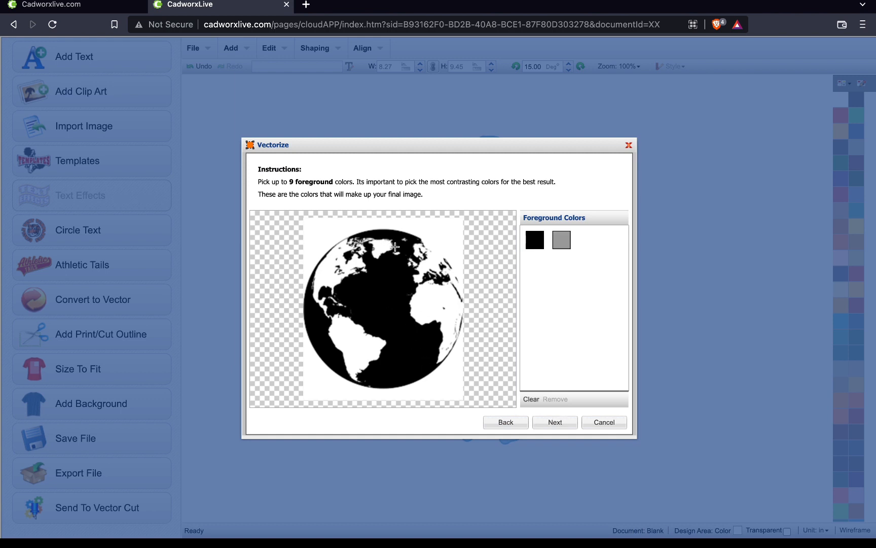
left_click(421, 239)
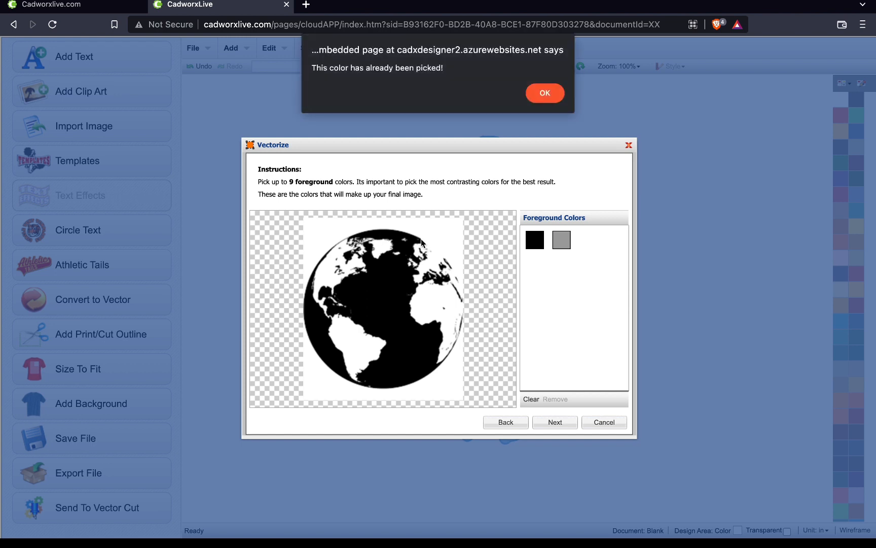
left_click(555, 92)
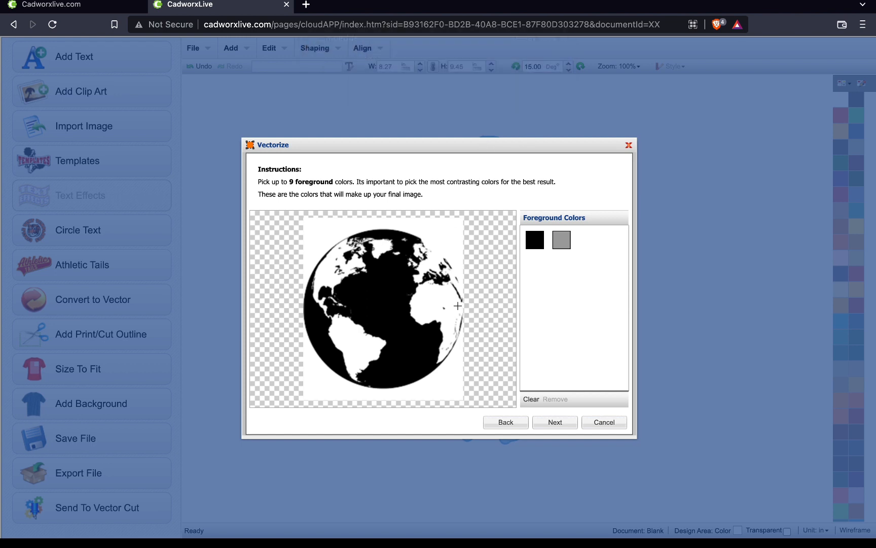
left_click(449, 352)
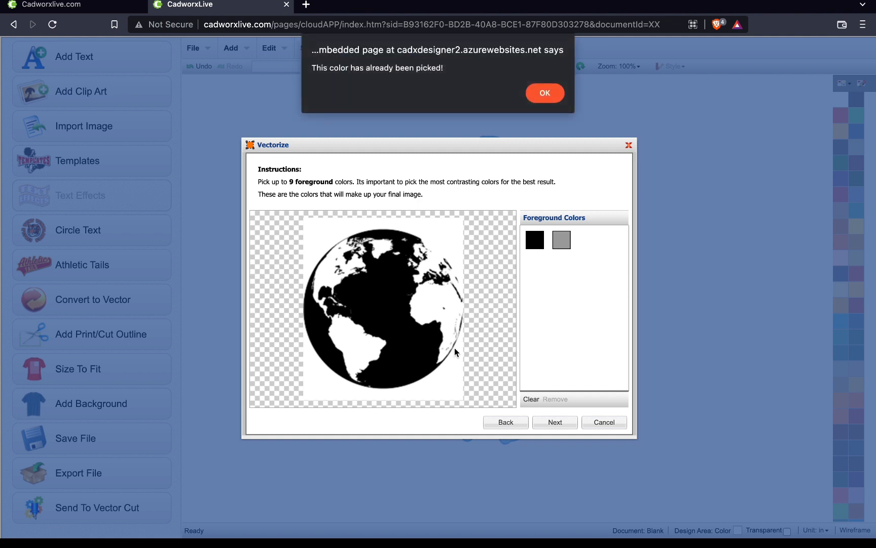
left_click(532, 93)
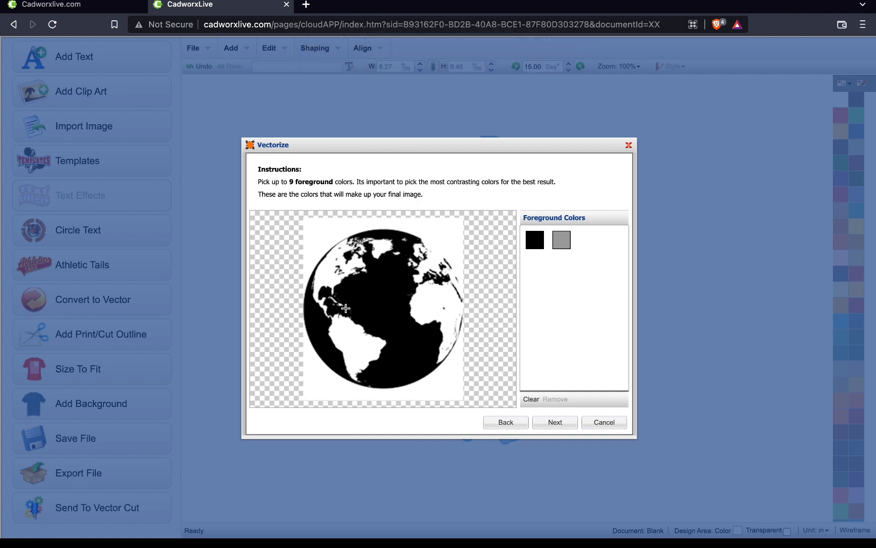
left_click(306, 312)
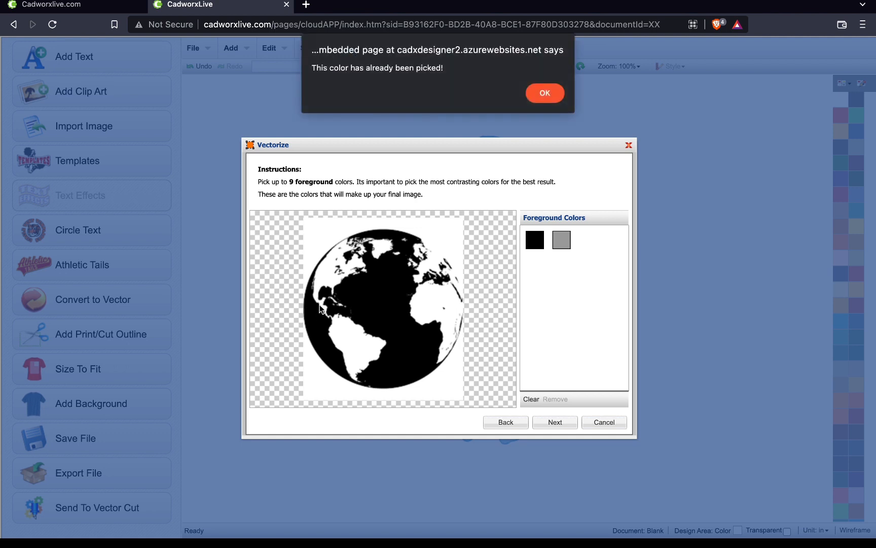
left_click(544, 93)
left_click(559, 423)
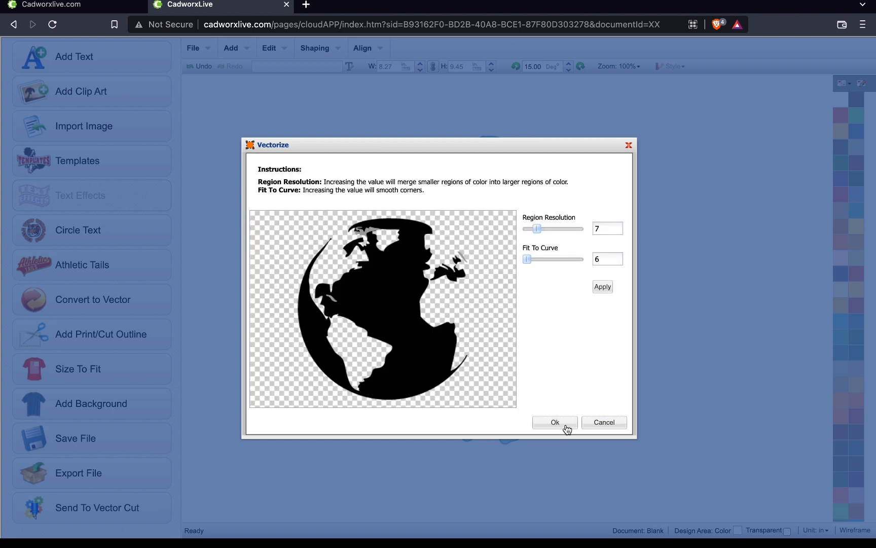
left_click(555, 422)
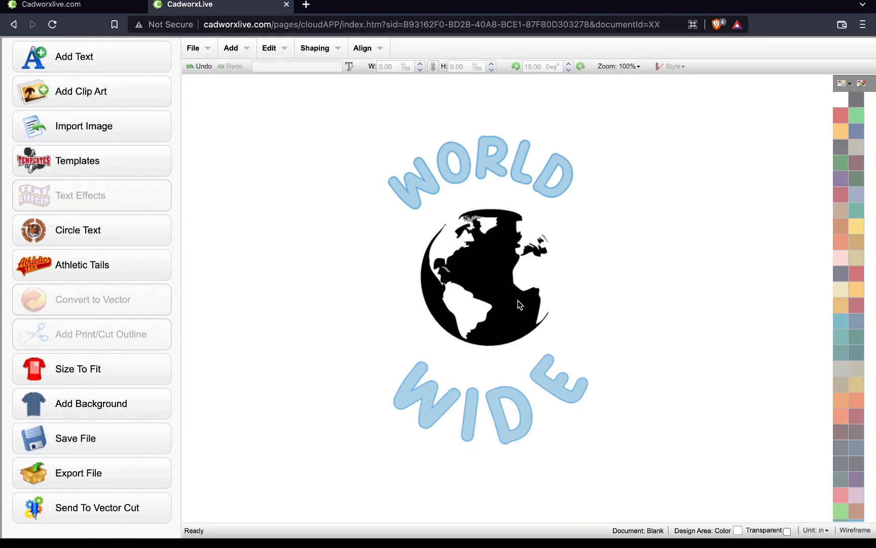
Step: Enlarge the vector globe to about 9.46 by 10.12 in and move WORLD and WIDE close around it
left_click(518, 301)
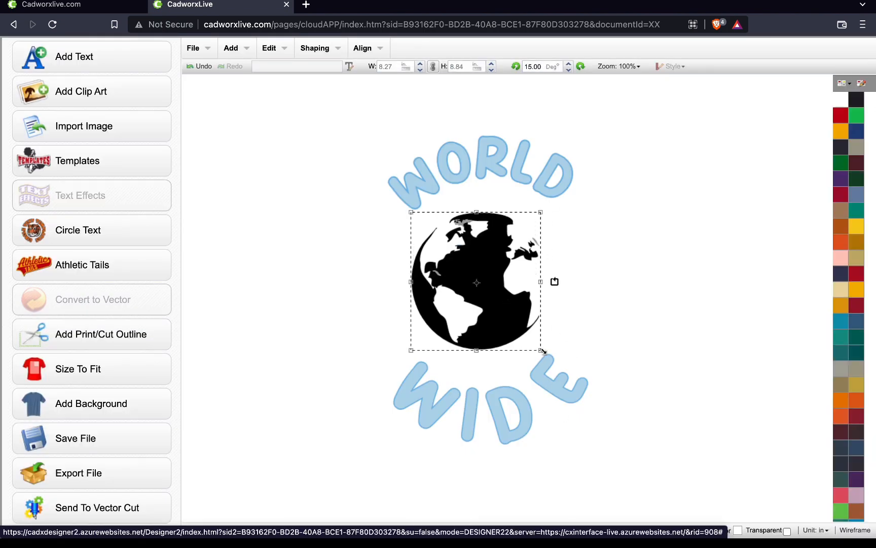
left_click_drag(541, 350, 561, 360)
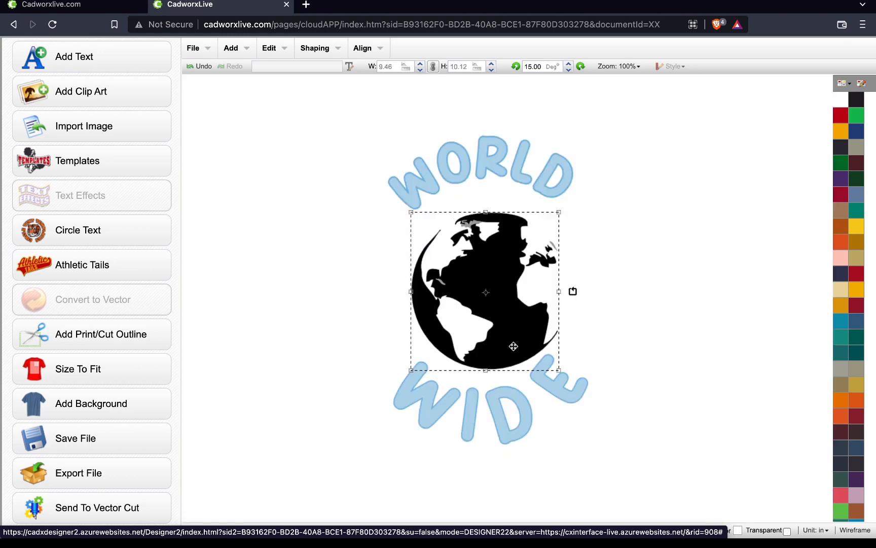
left_click_drag(557, 396, 566, 392)
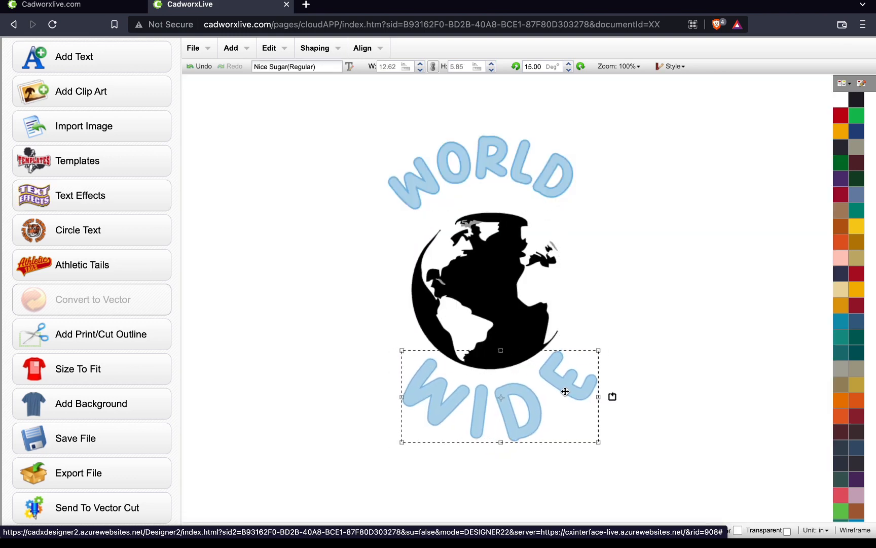
left_click_drag(490, 146, 494, 164)
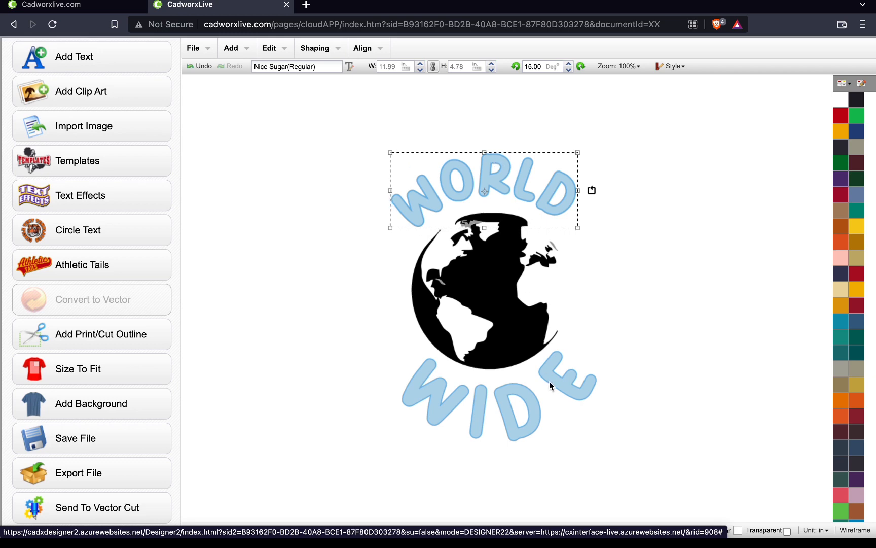
left_click_drag(551, 383, 553, 385)
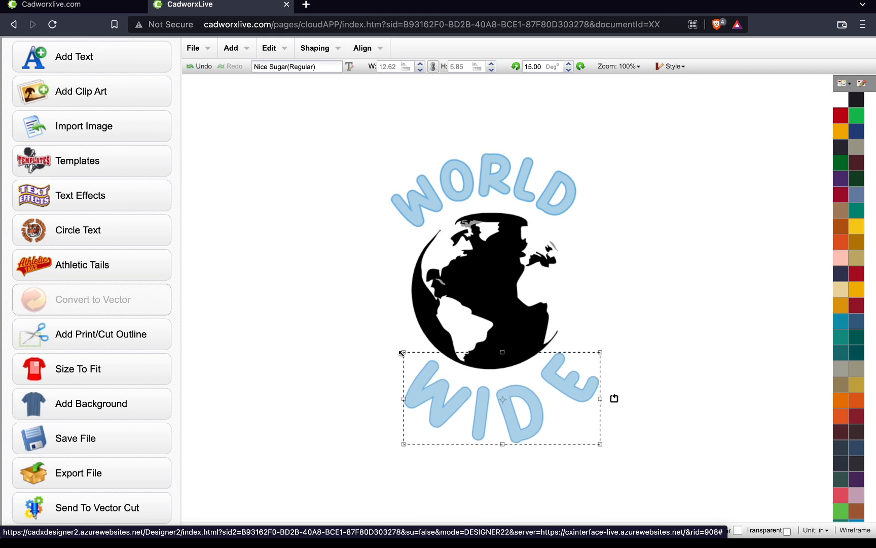
Step: Shrink WIDE to about 11.20 by 5.20 in and nudge both words closer to the globe
left_click_drag(404, 352, 426, 361)
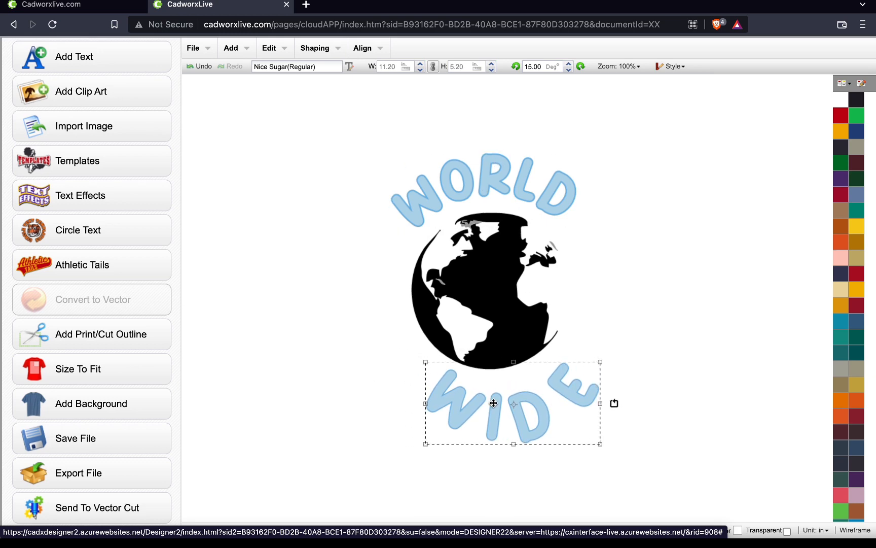
left_click_drag(493, 401, 487, 403)
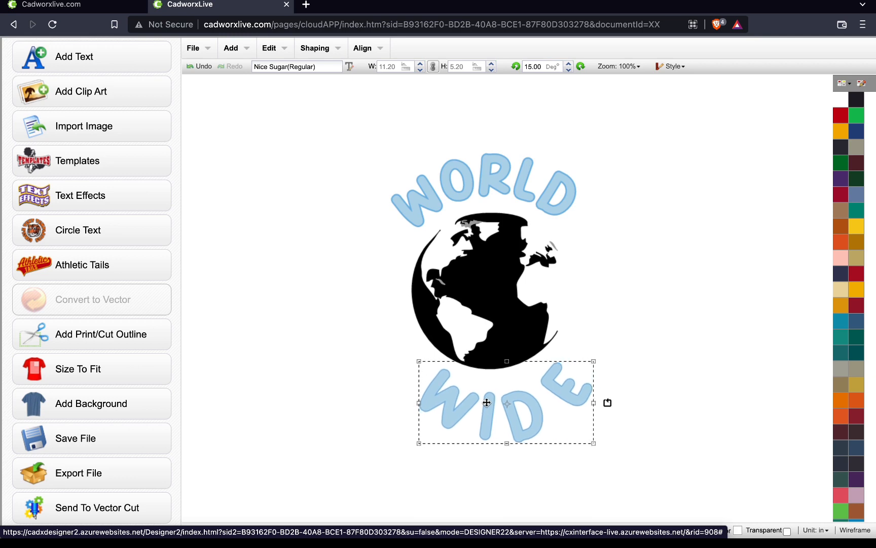
left_click(367, 140)
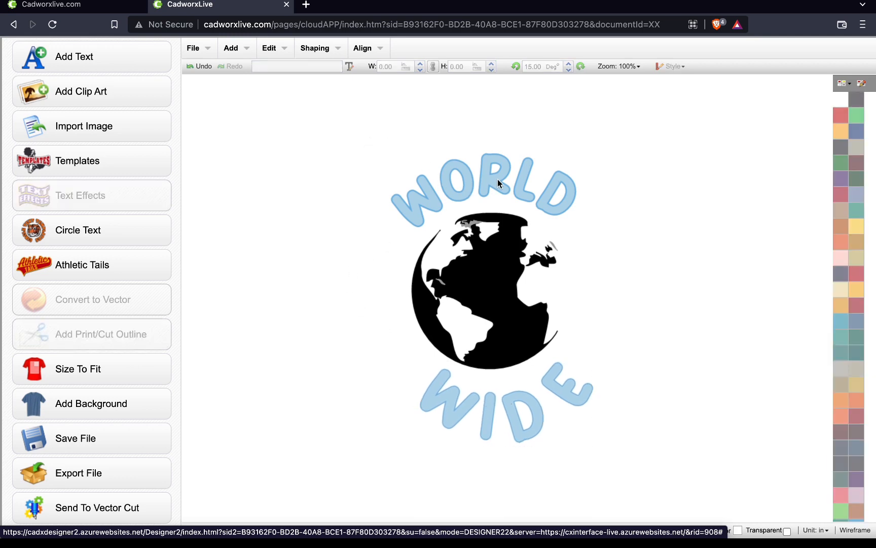
left_click_drag(497, 178, 502, 181)
left_click_drag(505, 404, 505, 395)
Step: Recolor the globe with a light-blue fill and a Dallas blue outline 0.15 wide
left_click(486, 307)
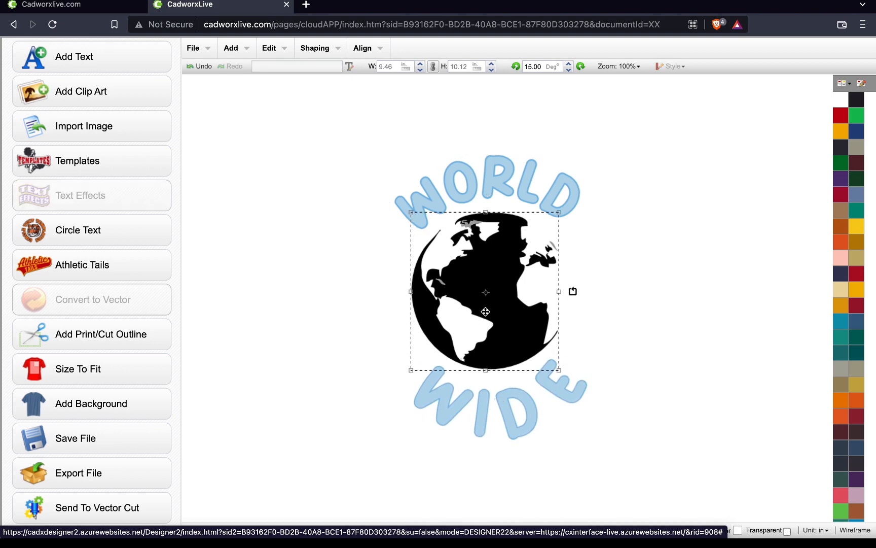
double_click(477, 284)
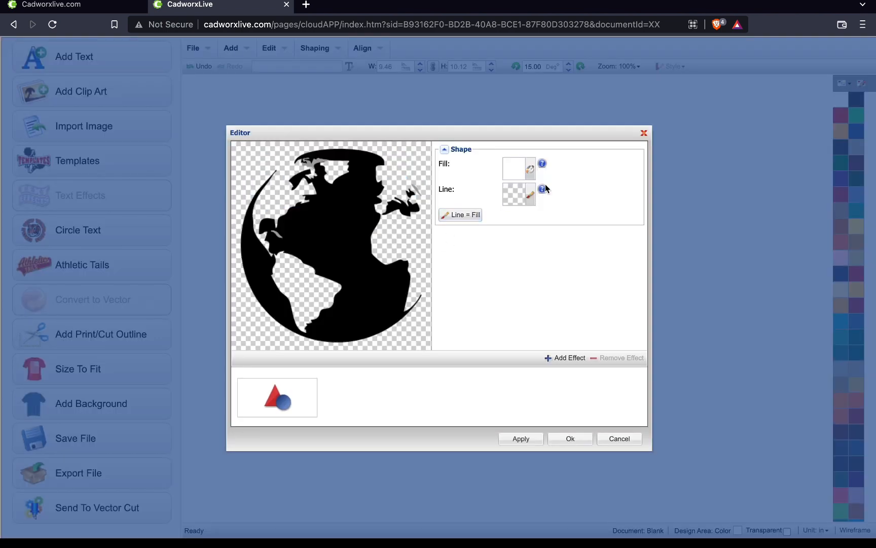
left_click(530, 169)
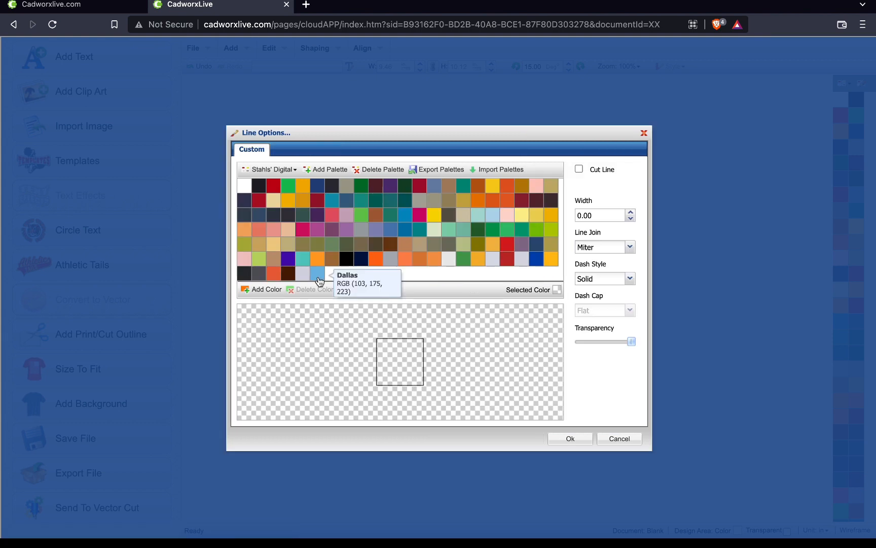
left_click(318, 277)
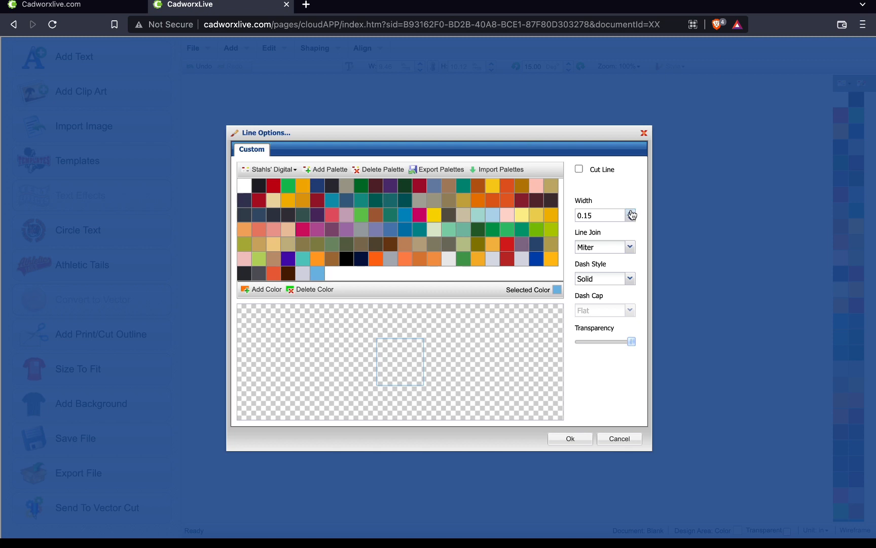
left_click(570, 439)
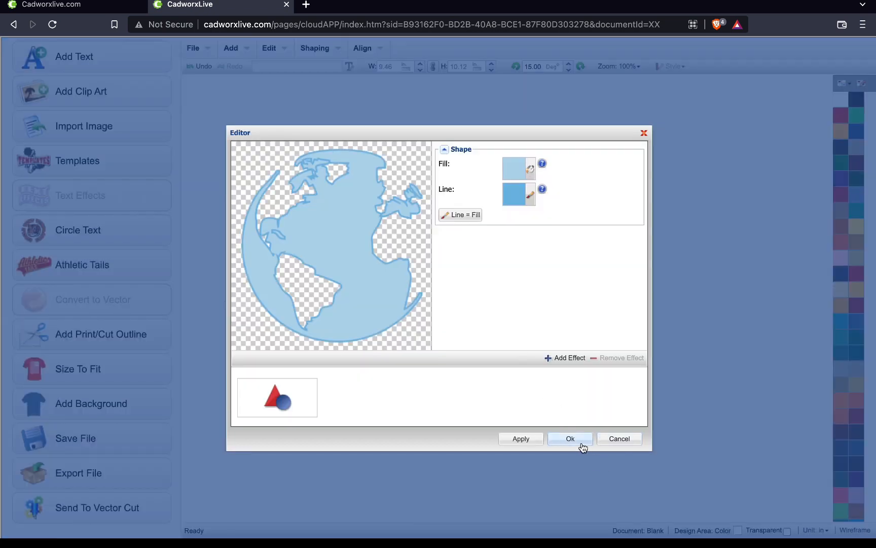
left_click(582, 445)
left_click(500, 365)
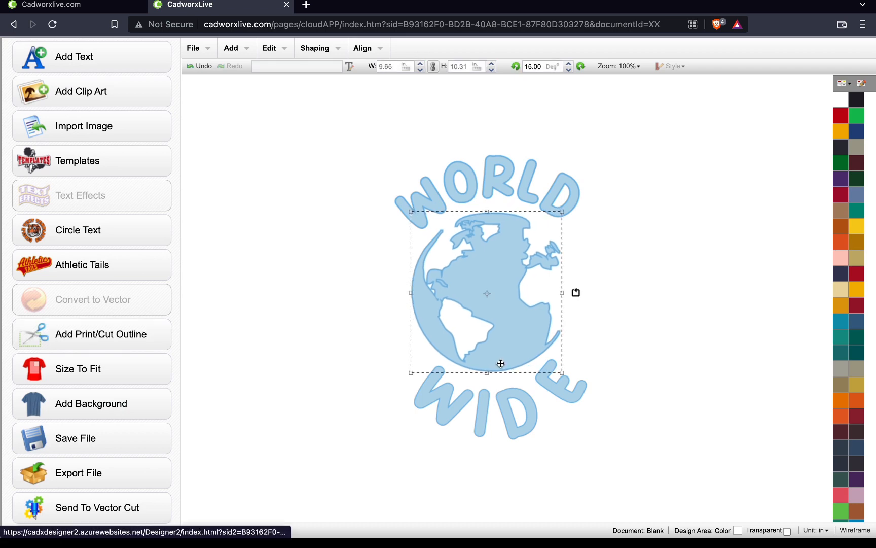
left_click(580, 486)
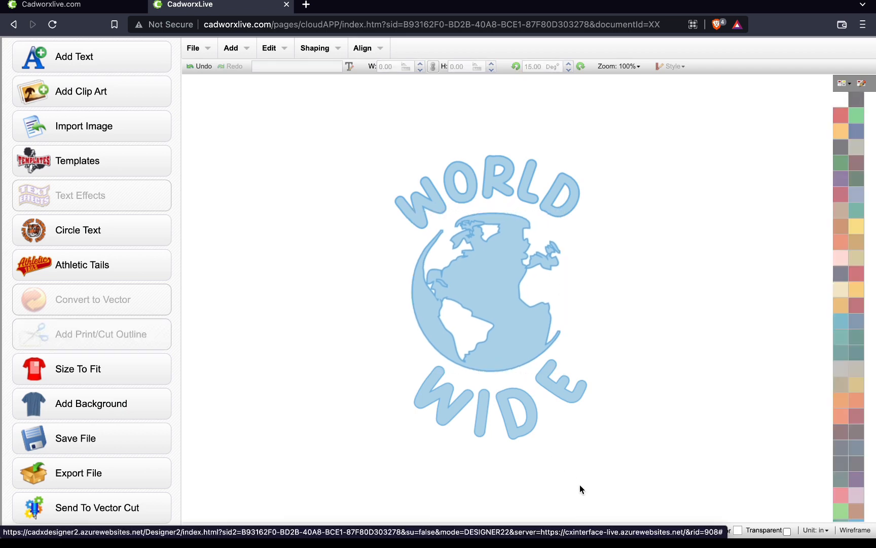
Step: Reduce WIDE to about 10.81 by 5.01 in and fine-tune the positions of both words around the globe
left_click(546, 177)
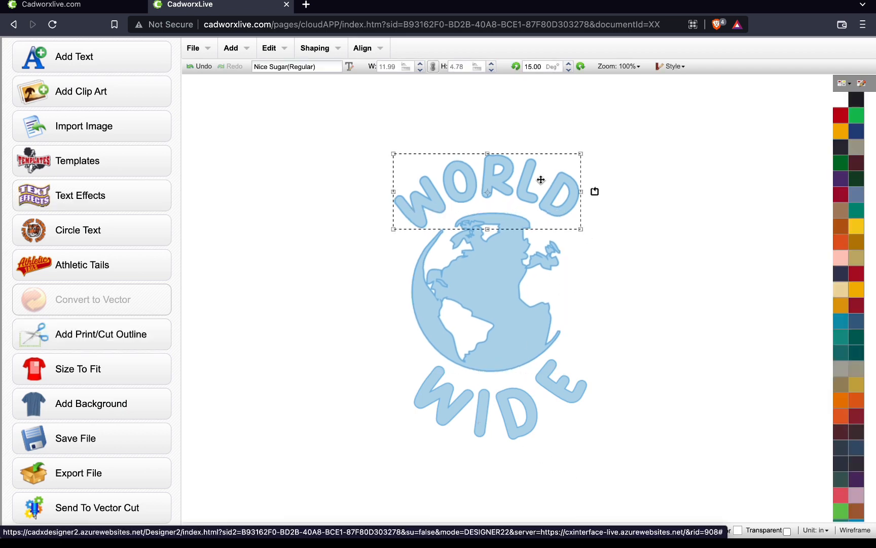
left_click(530, 387)
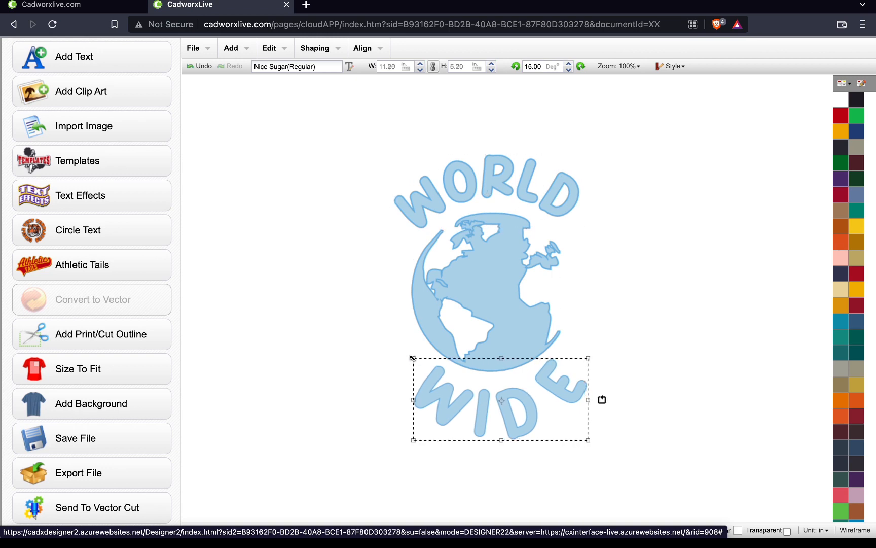
left_click_drag(413, 358, 419, 361)
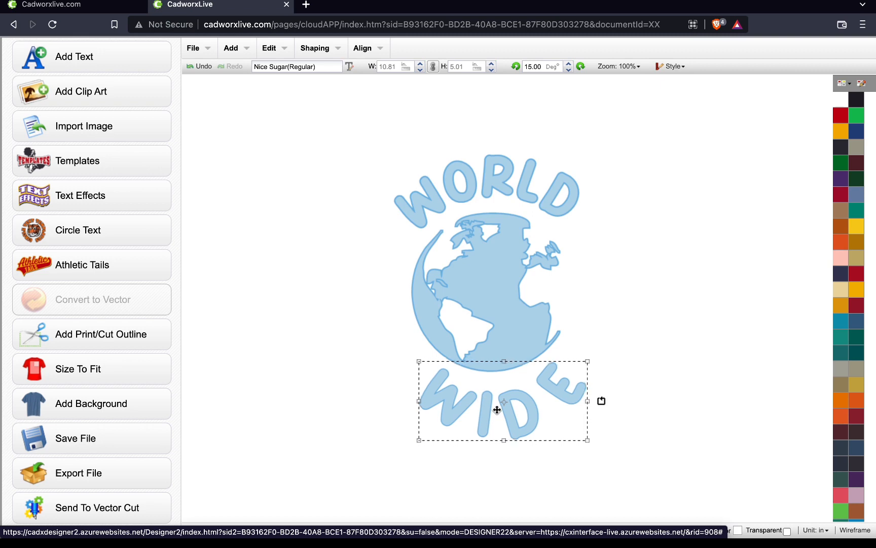
left_click_drag(497, 407, 493, 404)
left_click(548, 189)
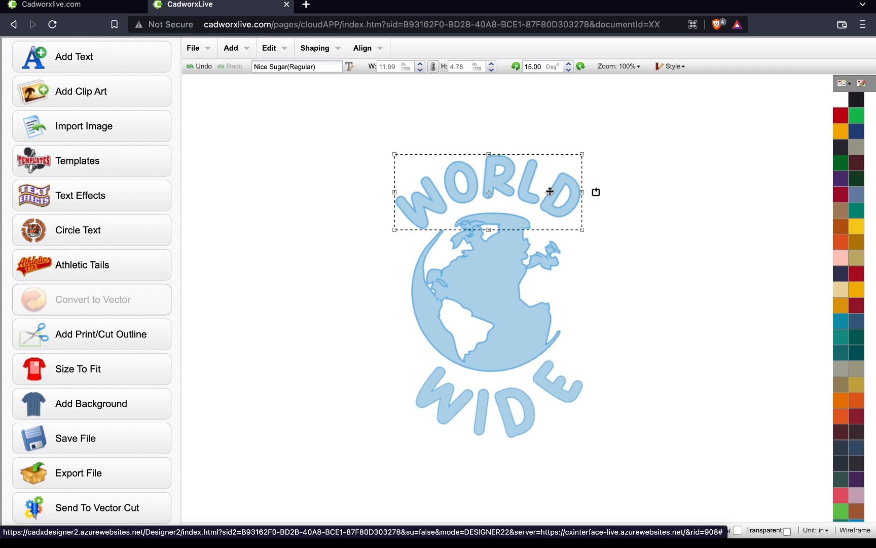
left_click(369, 164)
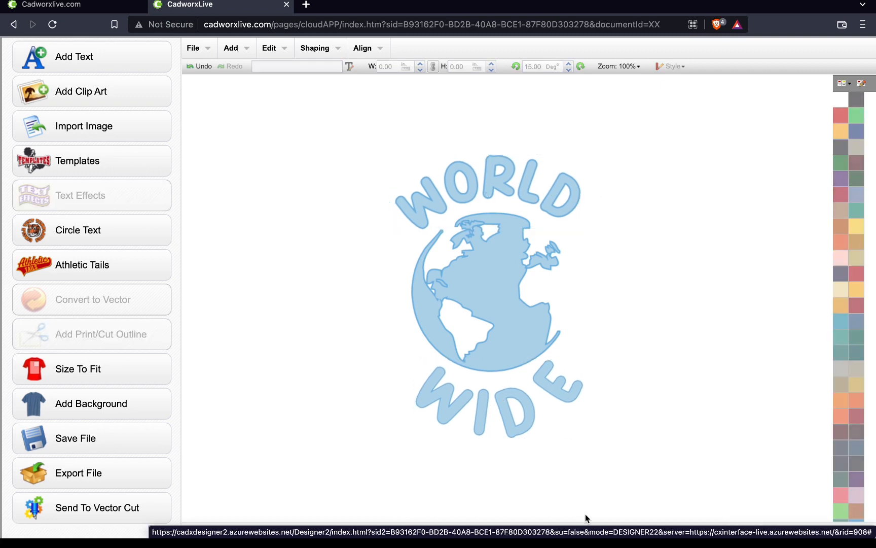
left_click(528, 424)
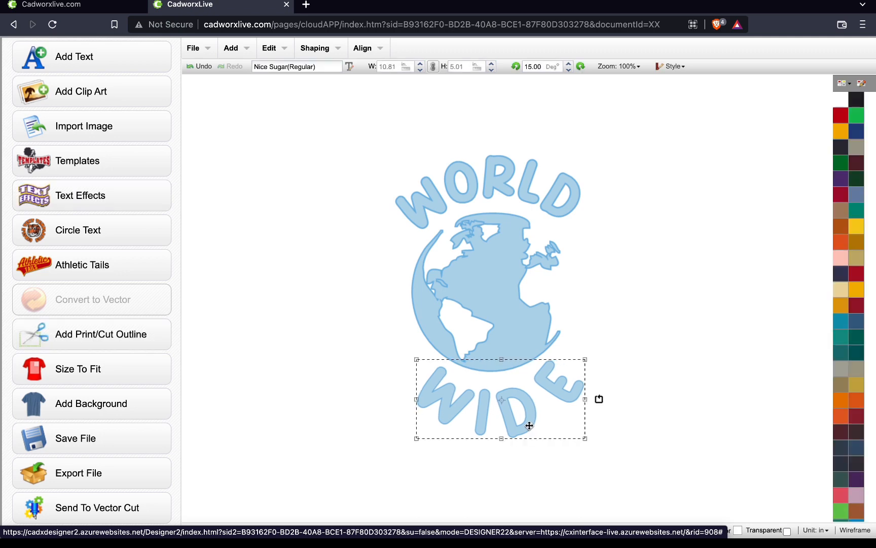
left_click(282, 110)
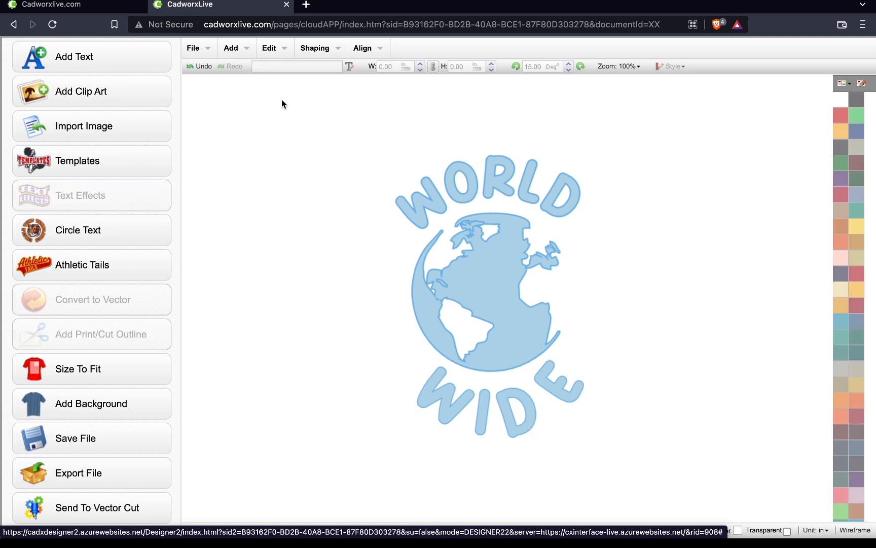
Step: Select WORLD, WIDE and the globe together and condense them into one object
left_click_drag(321, 111, 606, 427)
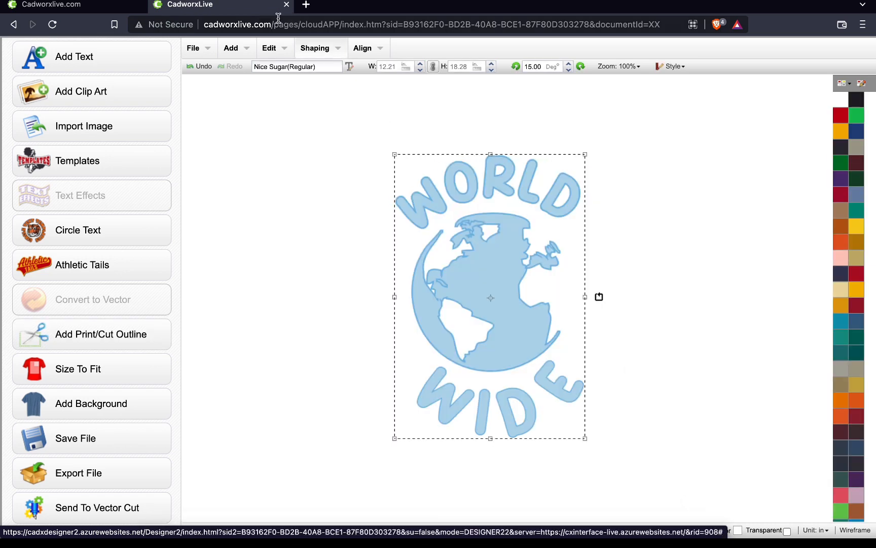
left_click(332, 54)
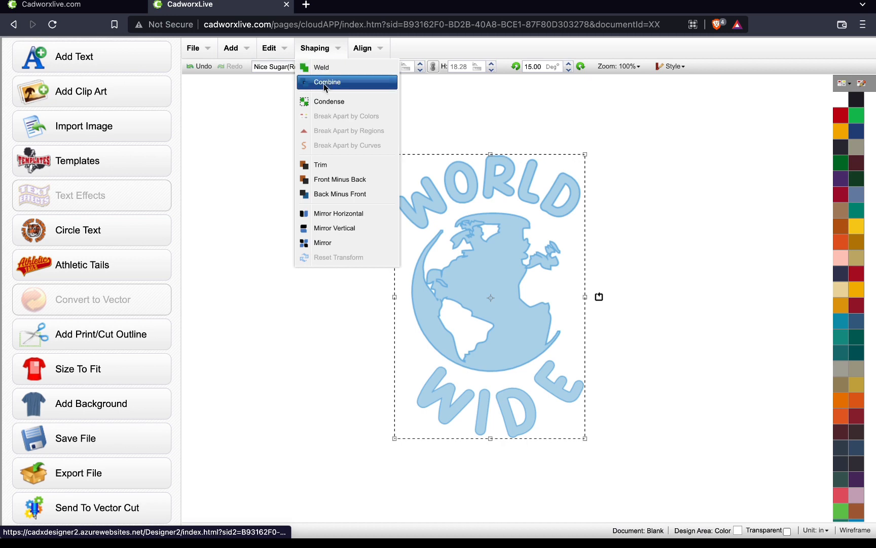
left_click(327, 101)
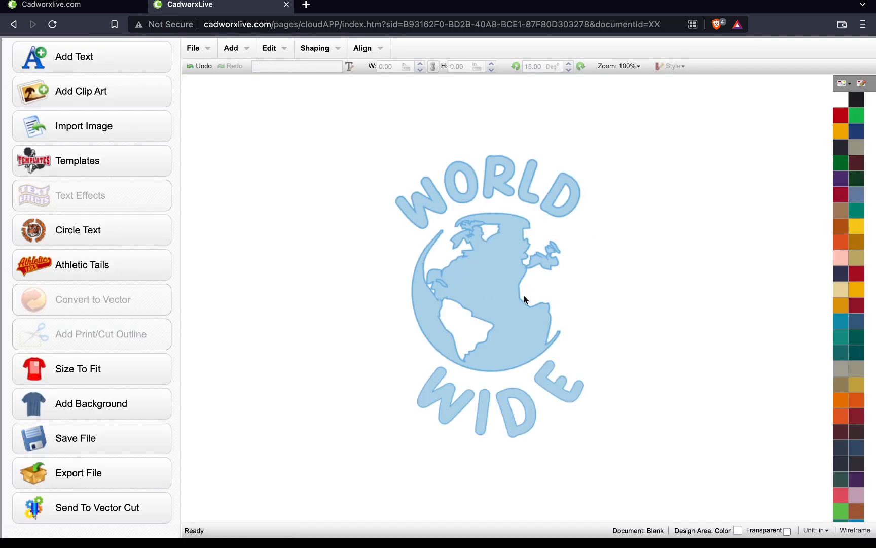
Step: Shrink the condensed WORLD WIDE design to about 6.50 by 9.72 in and place it near the canvas's upper-left corner
left_click_drag(419, 288, 340, 258)
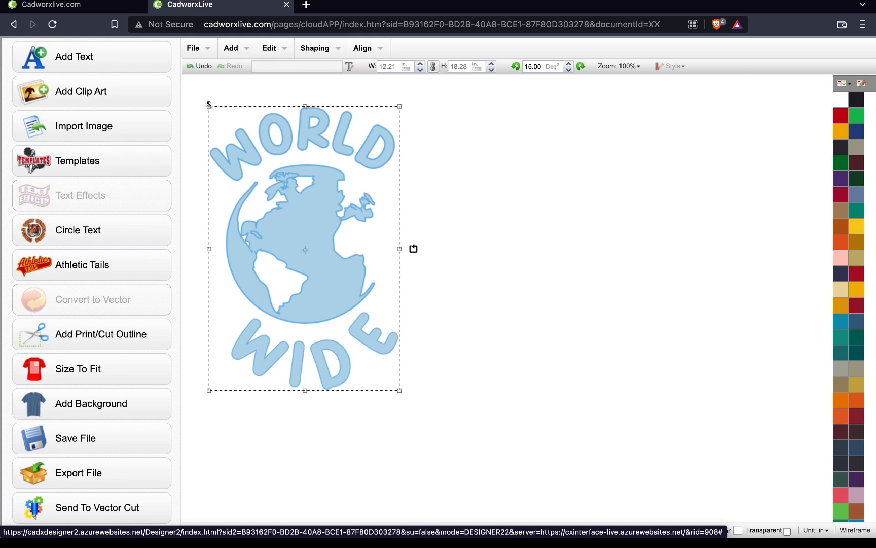
left_click_drag(209, 107, 297, 178)
left_click_drag(360, 291, 287, 170)
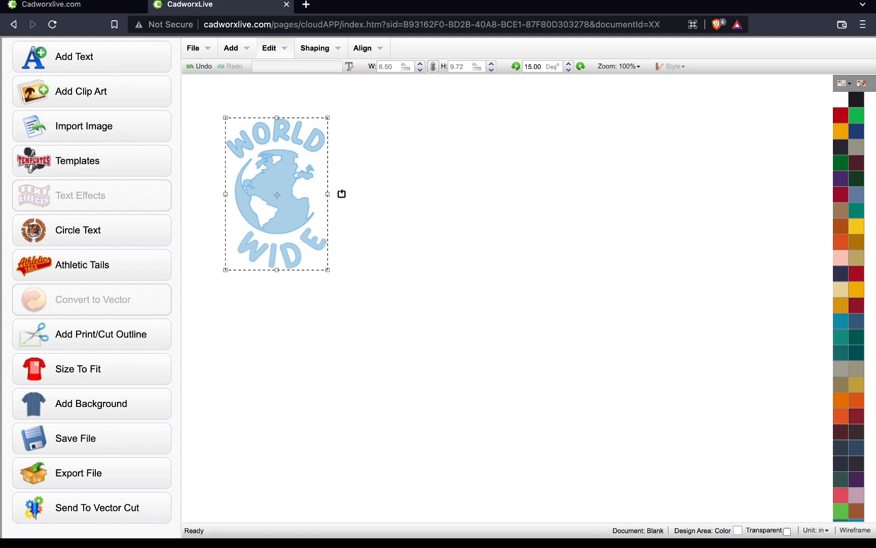
mouse_move(761, 2)
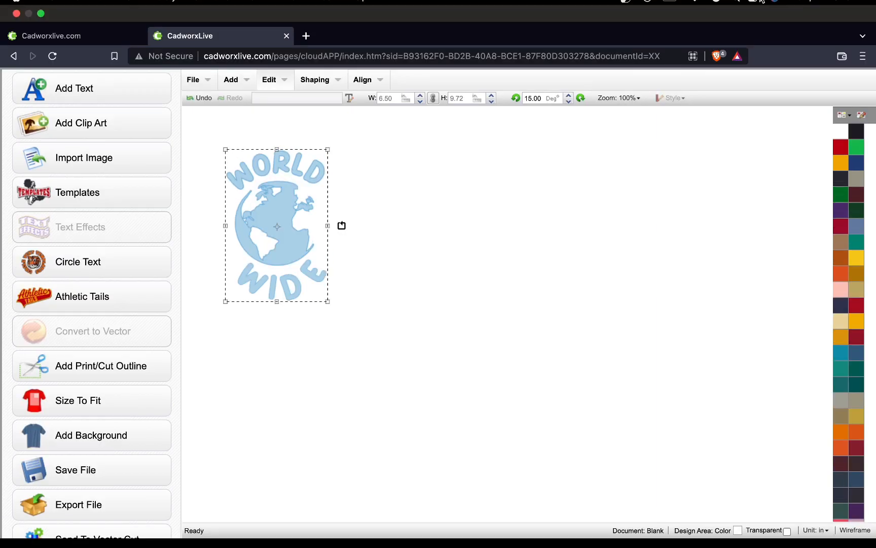
left_click(41, 14)
left_click(156, 33)
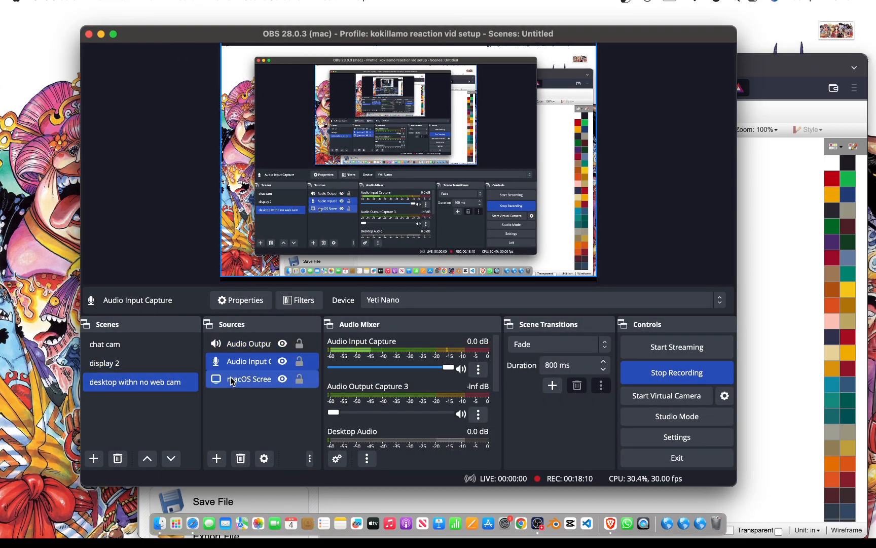
left_click(106, 363)
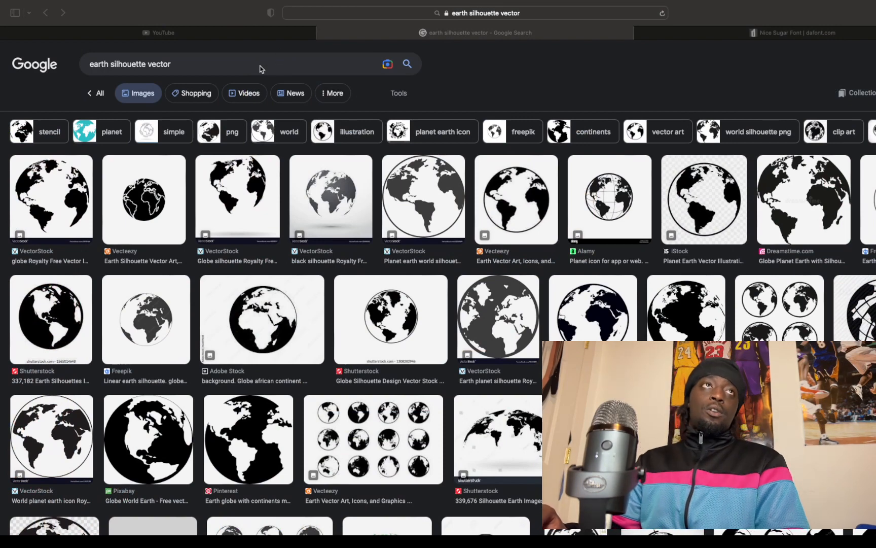
Step: Search Google Images for "free vector hoodies" in place of the earth silhouette query
double_click(261, 65)
triple_click(260, 65)
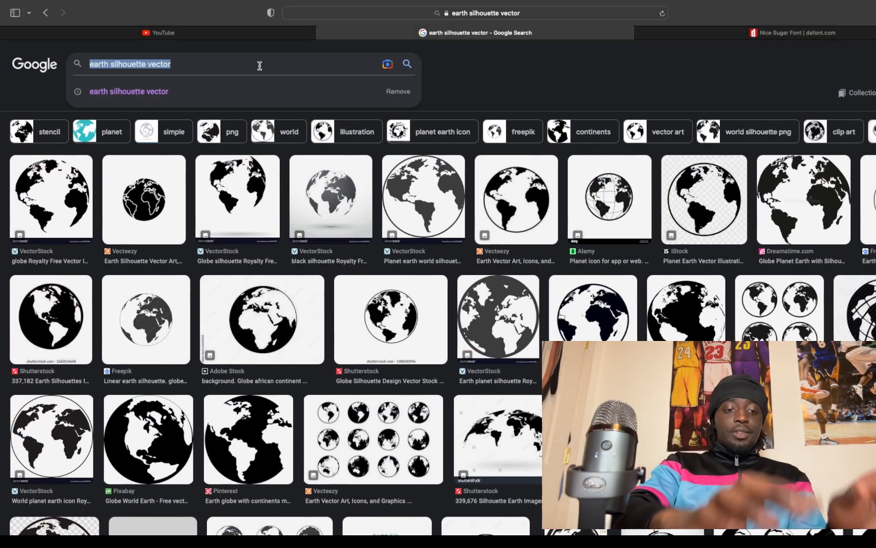
type("free")
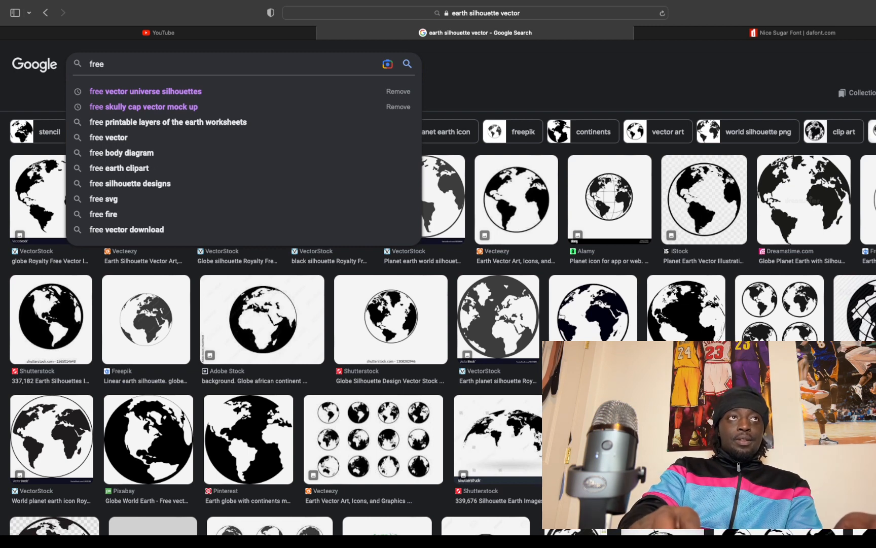
key("Down")
key("Down")
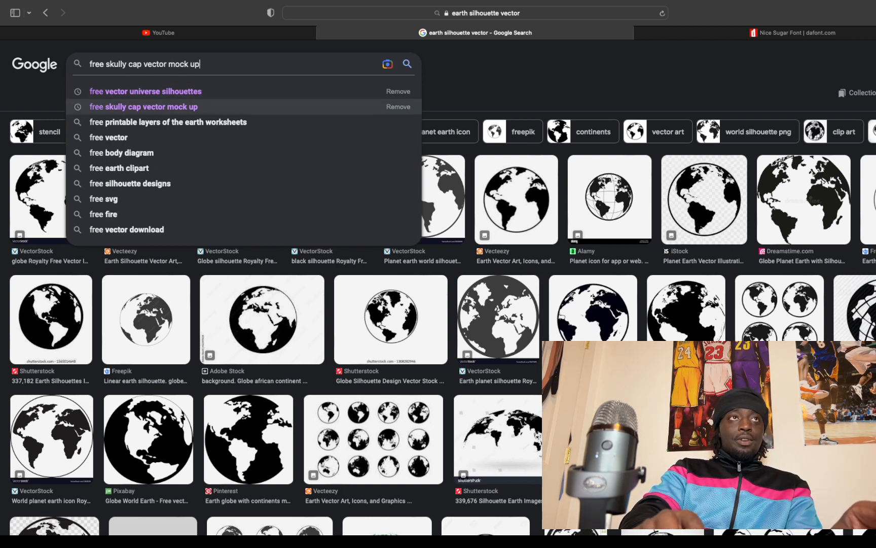
key("BackSpace")
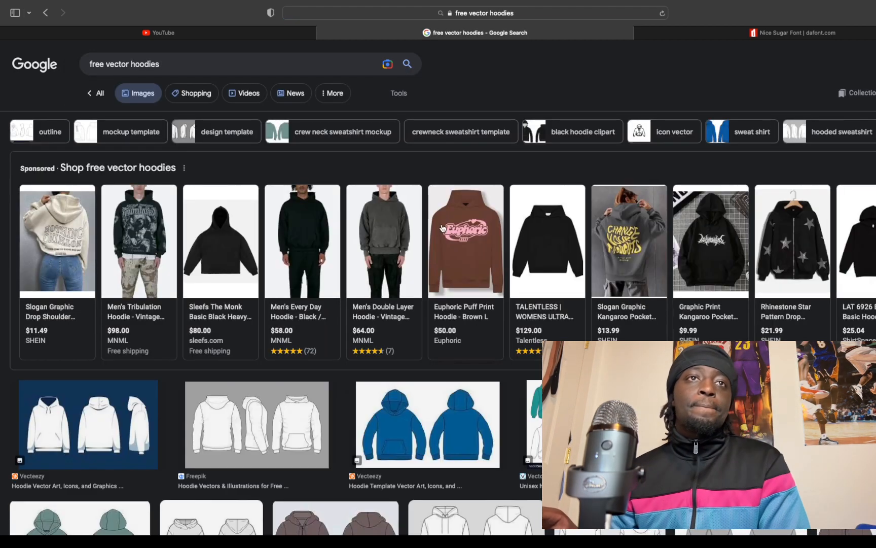
Step: Examine the hoodie vector image results for usable garment mockup templates
scroll(441, 228, "down", 5)
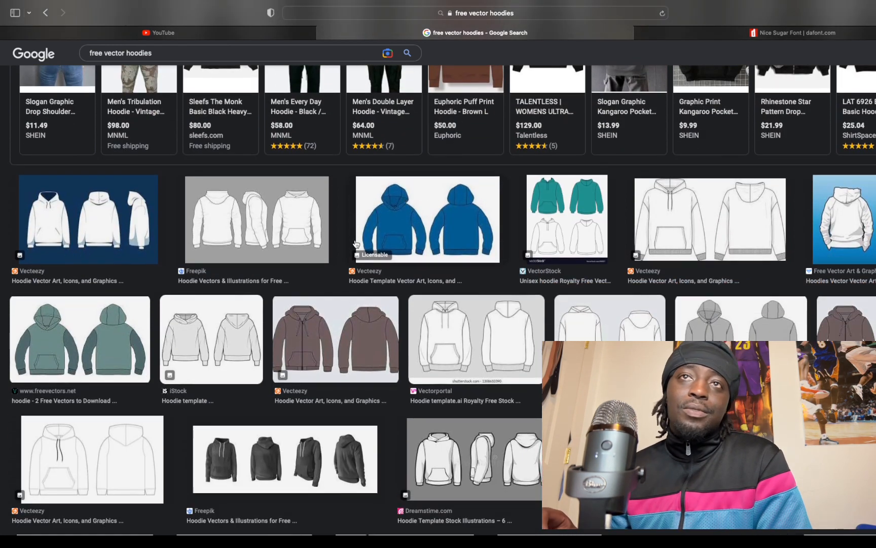
scroll(356, 244, "down", 4)
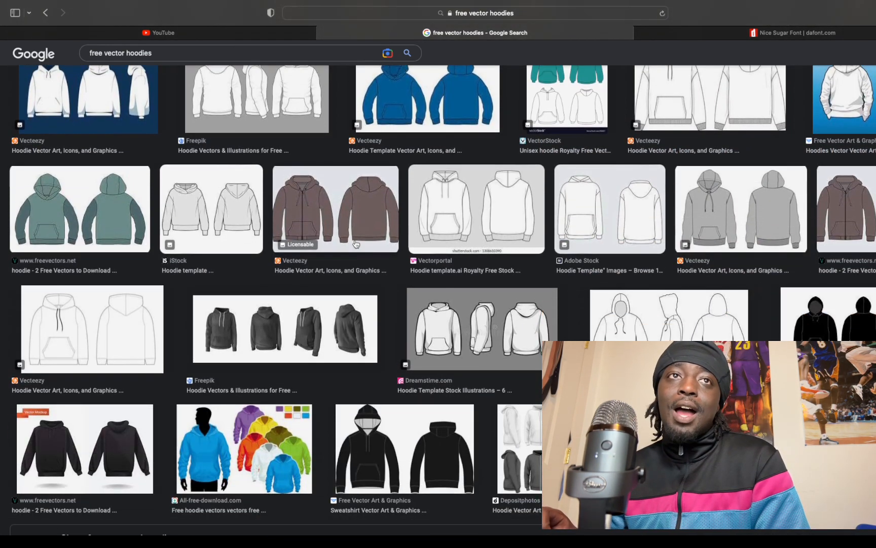
scroll(356, 244, "down", 2)
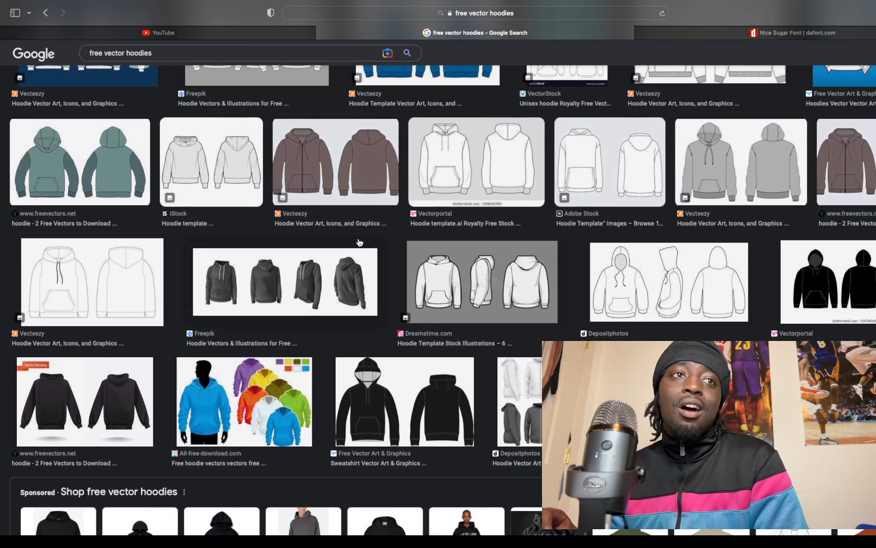
scroll(359, 242, "down", 5)
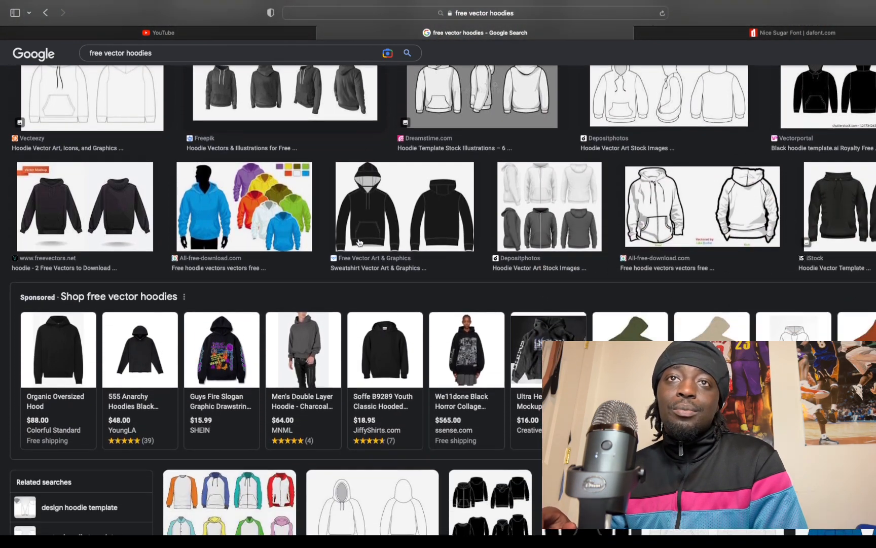
scroll(359, 243, "down", 5)
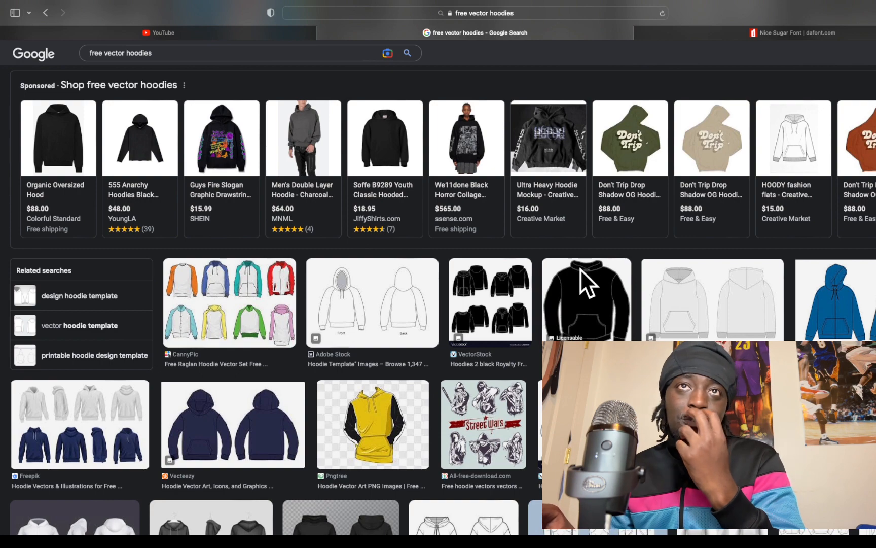
scroll(522, 312, "down", 1)
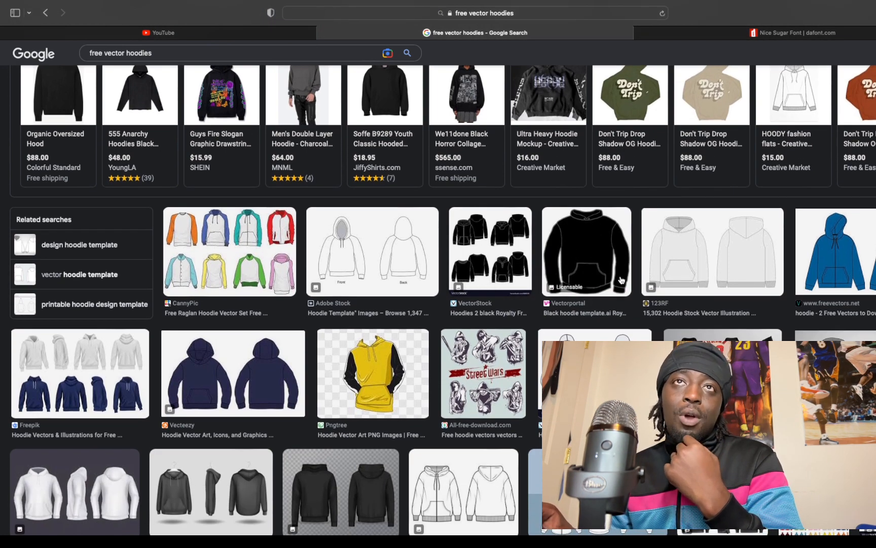
scroll(555, 300, "down", 5)
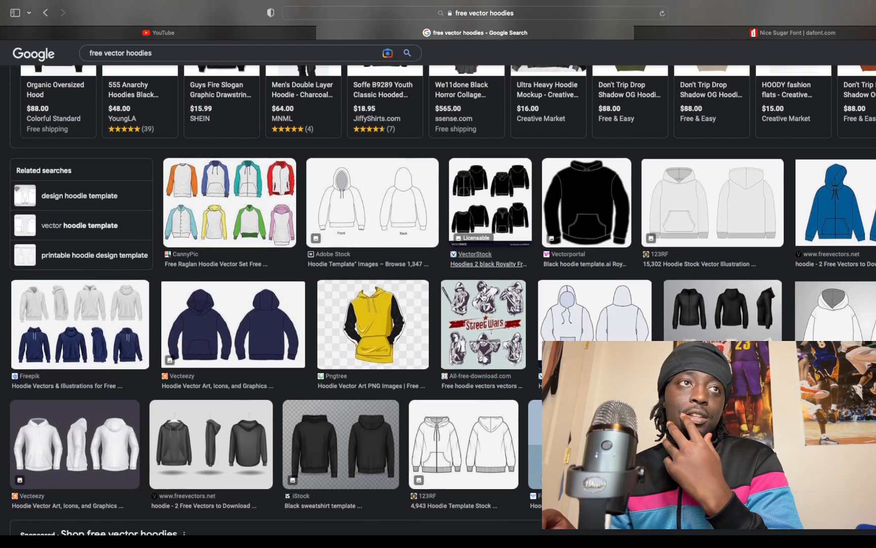
scroll(482, 294, "down", 2)
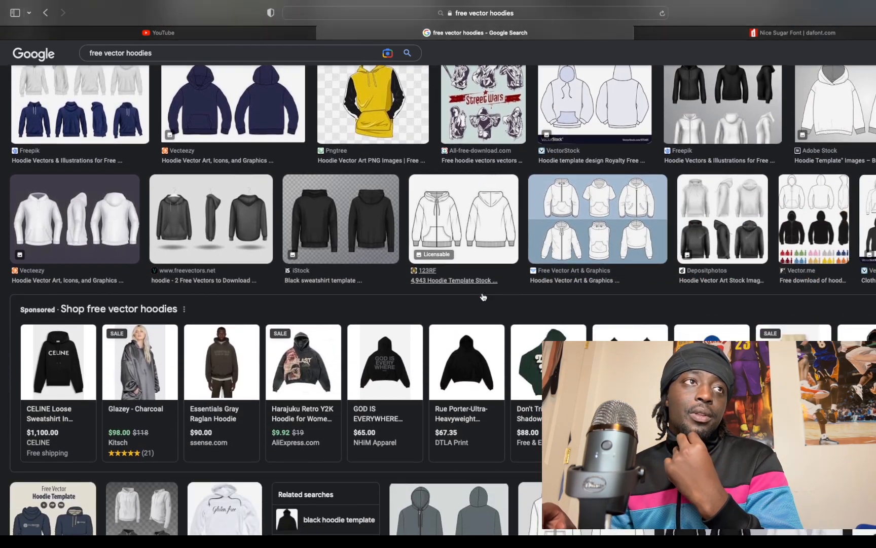
scroll(384, 282, "up", 5)
scroll(262, 197, "down", 4)
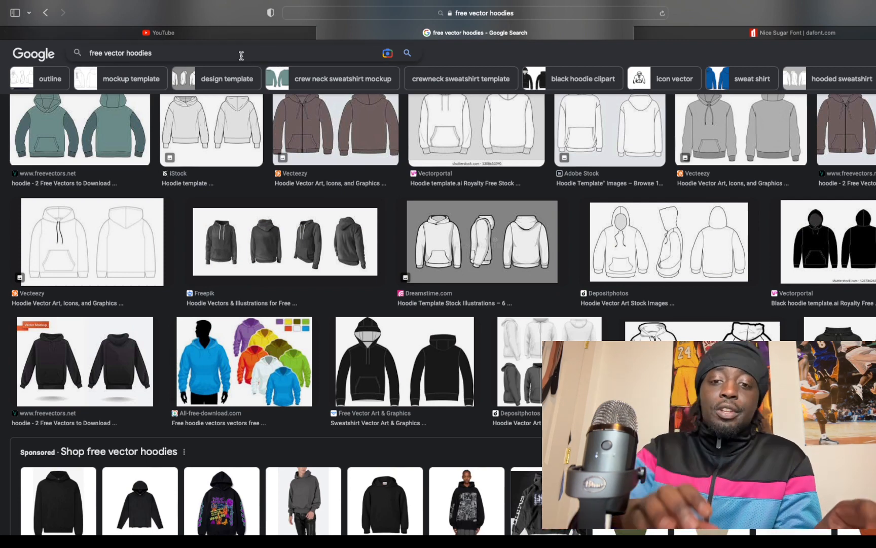
Step: Search Google Images for "free vector sketch track suit" and look through the tracksuit templates
left_click(241, 56)
key("BackSpace")
key("BackSpace")
key("BackSpace")
key("BackSpace")
key("BackSpace")
key("BackSpace")
key("BackSpace")
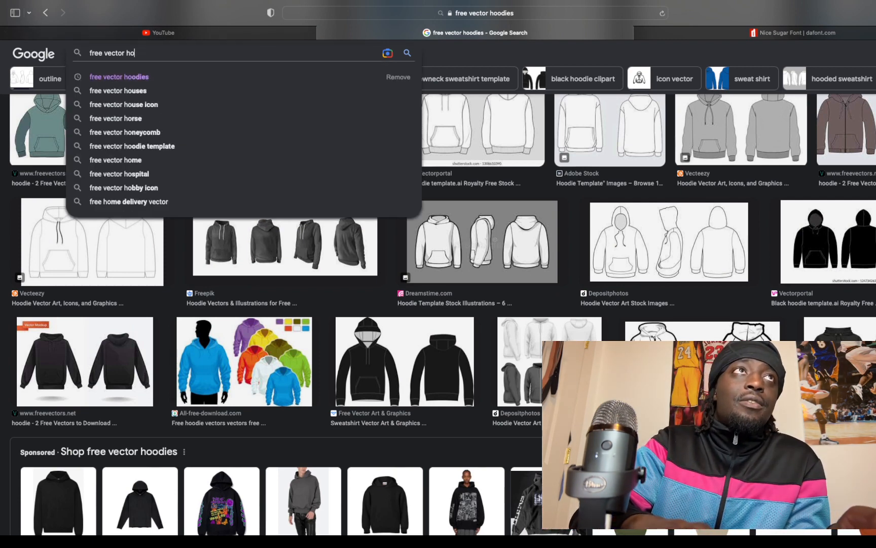
type("sketch track suit")
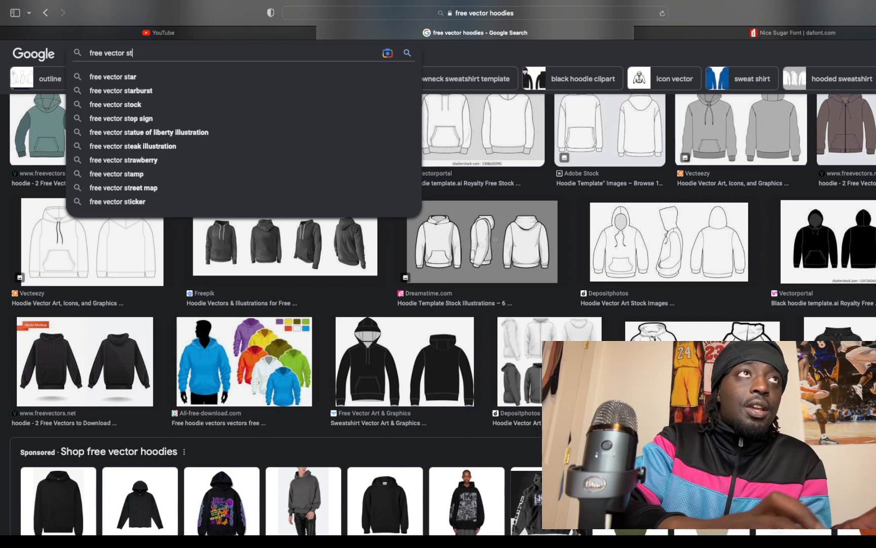
key("Return")
scroll(749, 236, "down", 3)
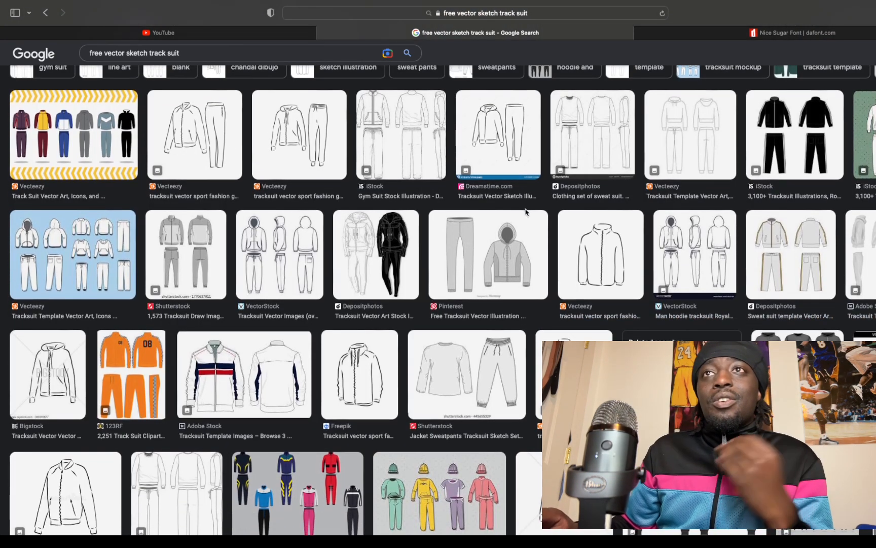
scroll(750, 236, "down", 10)
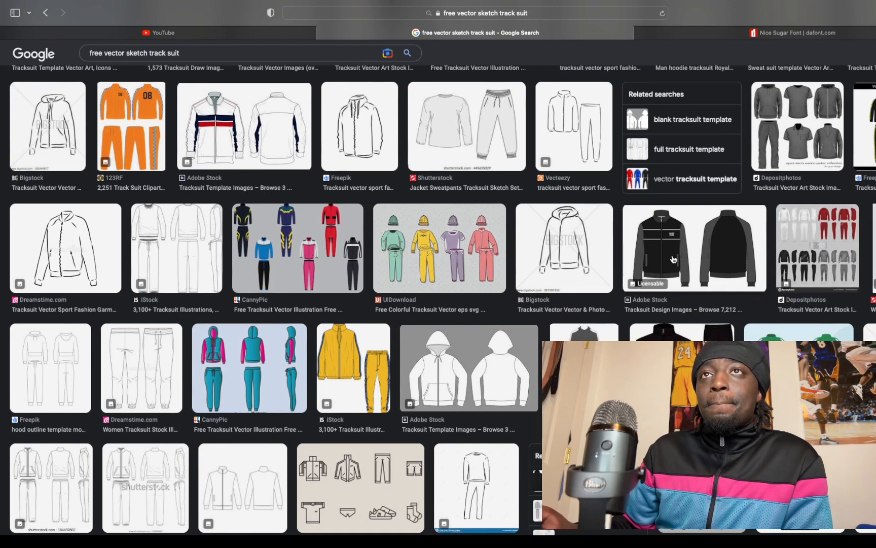
scroll(674, 260, "down", 3)
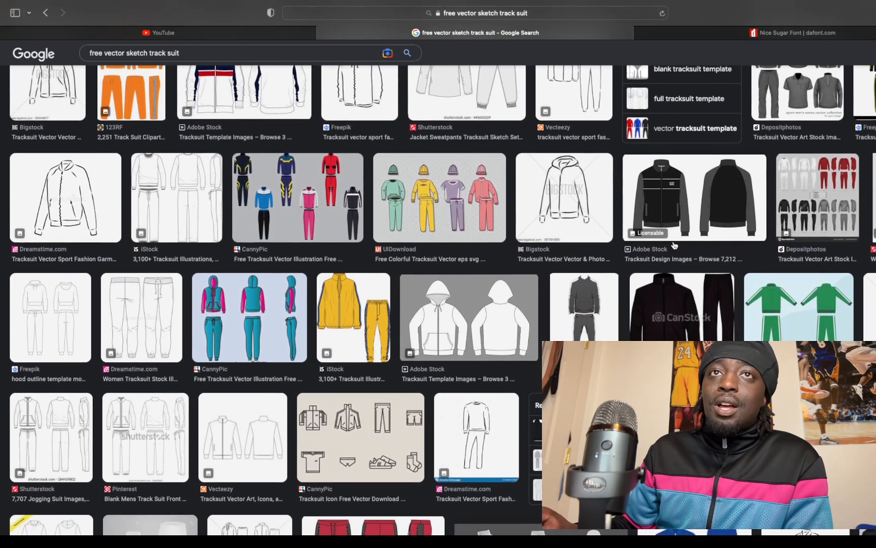
scroll(659, 243, "down", 1)
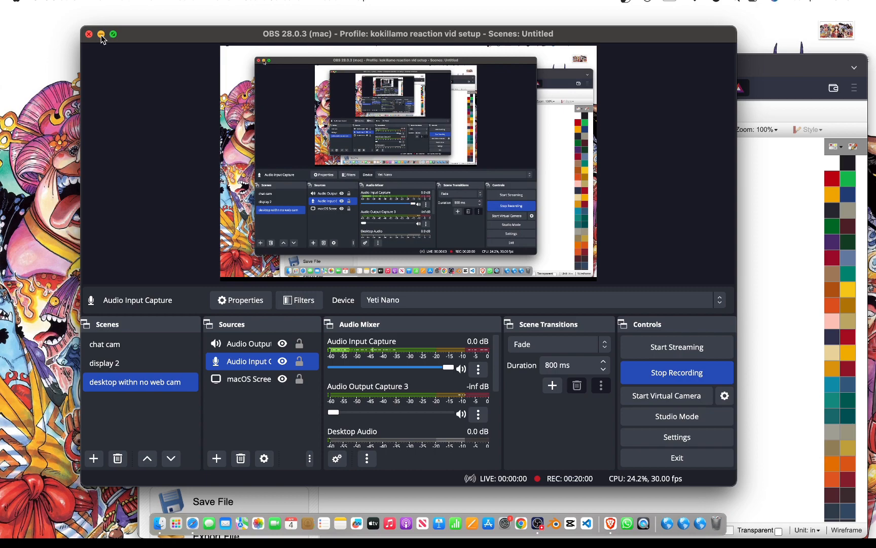
Step: Switch back to the CadworxLive design in full screen and close the member dashboard page
left_click(101, 35)
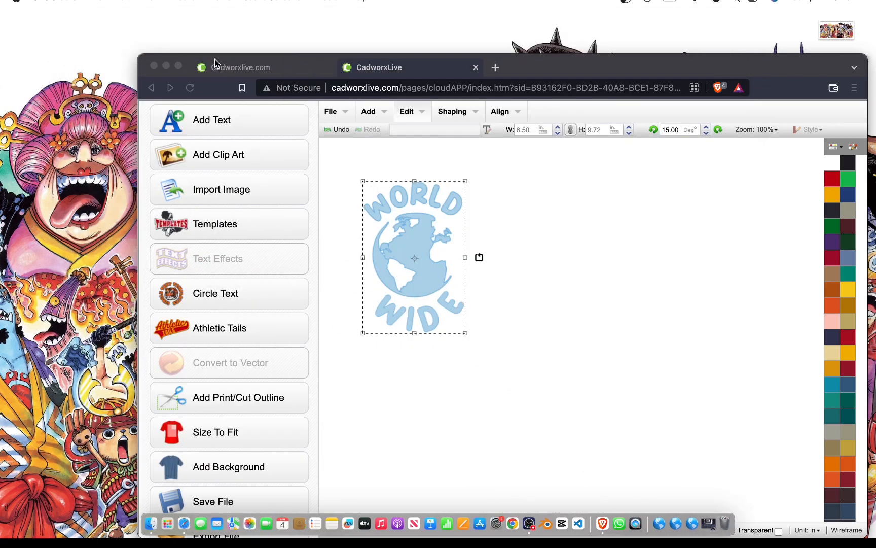
left_click(213, 63)
left_click(178, 66)
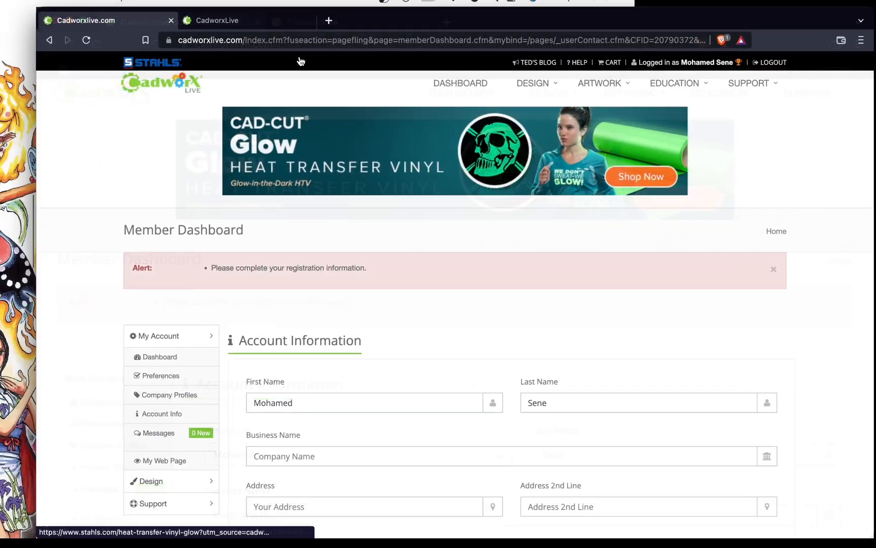
left_click(175, 5)
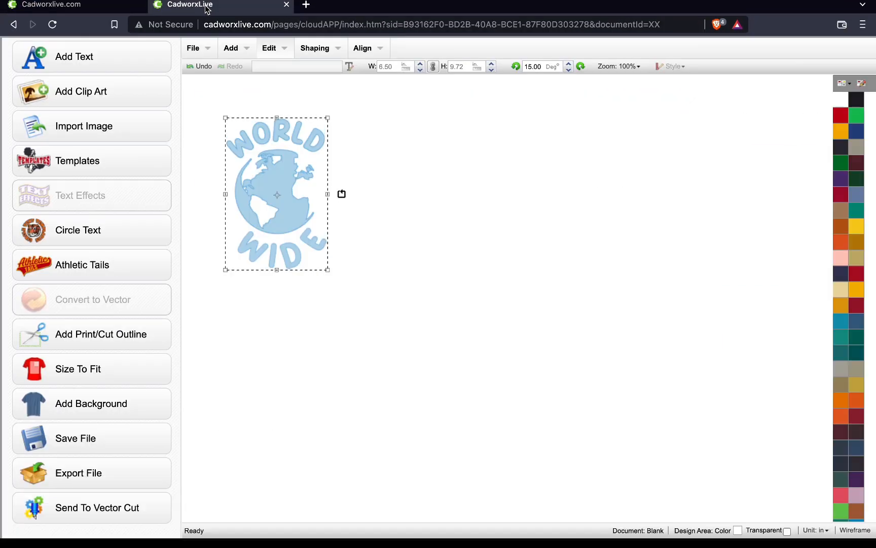
left_click(140, 4)
Step: Import the image Hoodie Zip.png from the Seaggs Vector Mockup Pack UPDATED V2 folder into the design
left_click(110, 136)
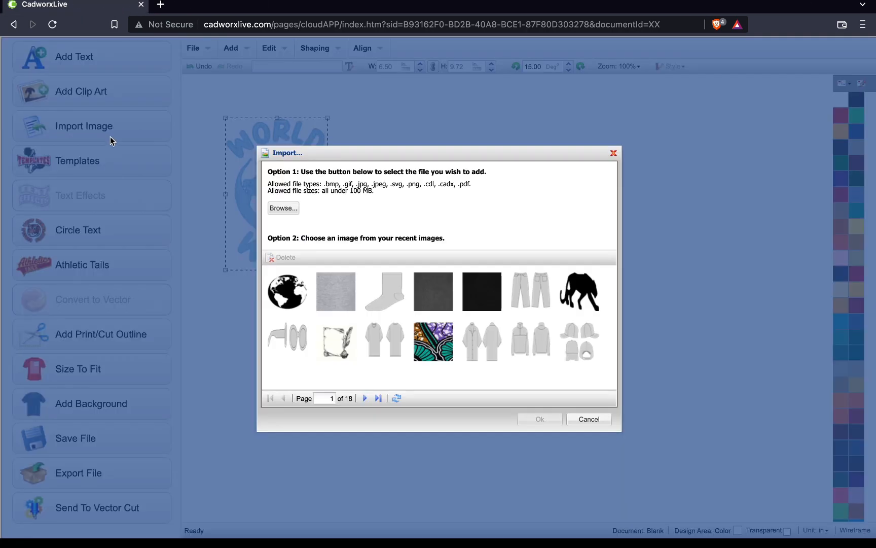
left_click(291, 209)
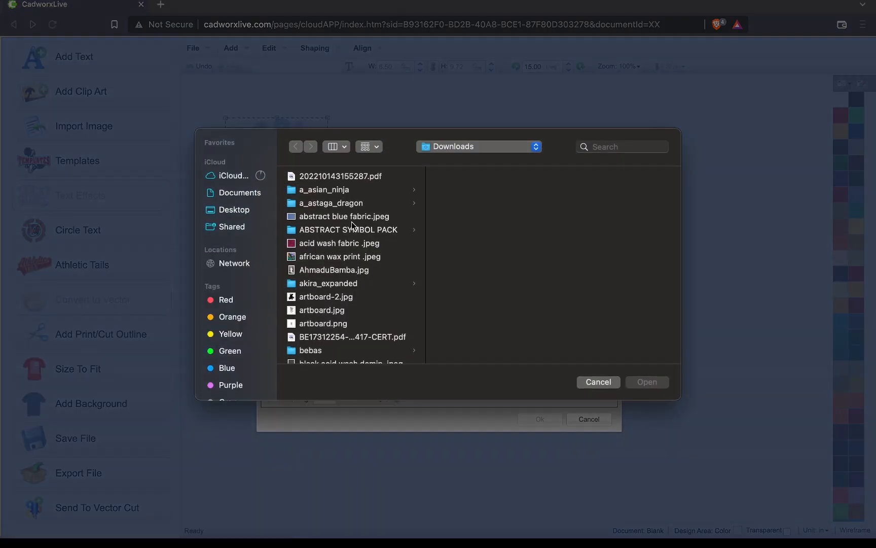
left_click(470, 148)
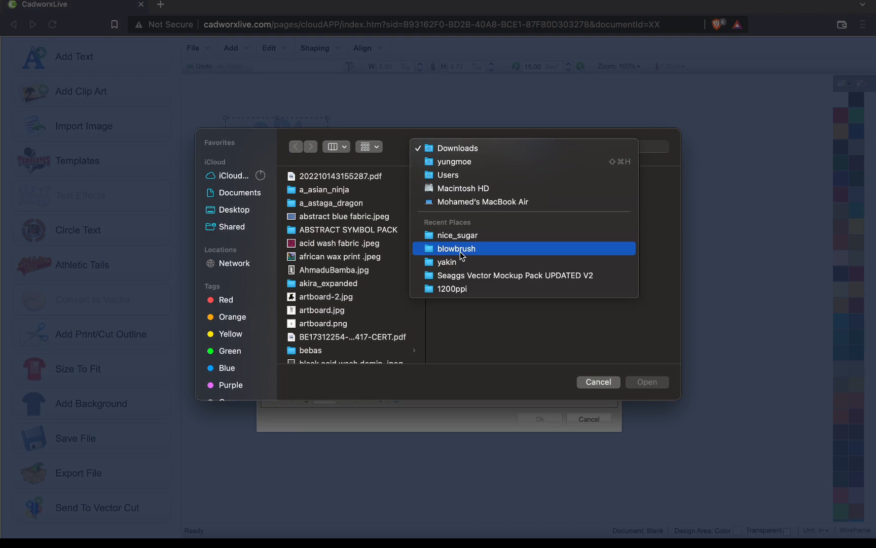
left_click(472, 278)
left_click(477, 232)
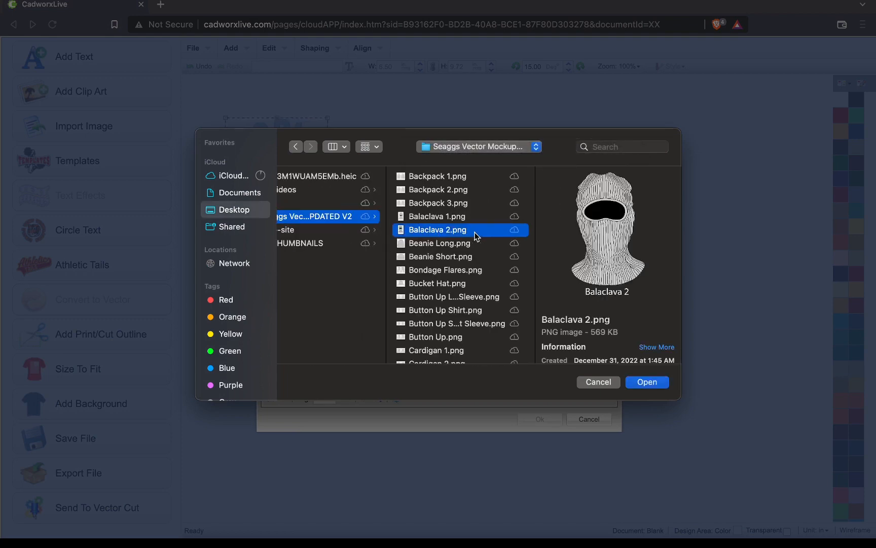
key("Down")
key("Down")
key("Down")
key("Down")
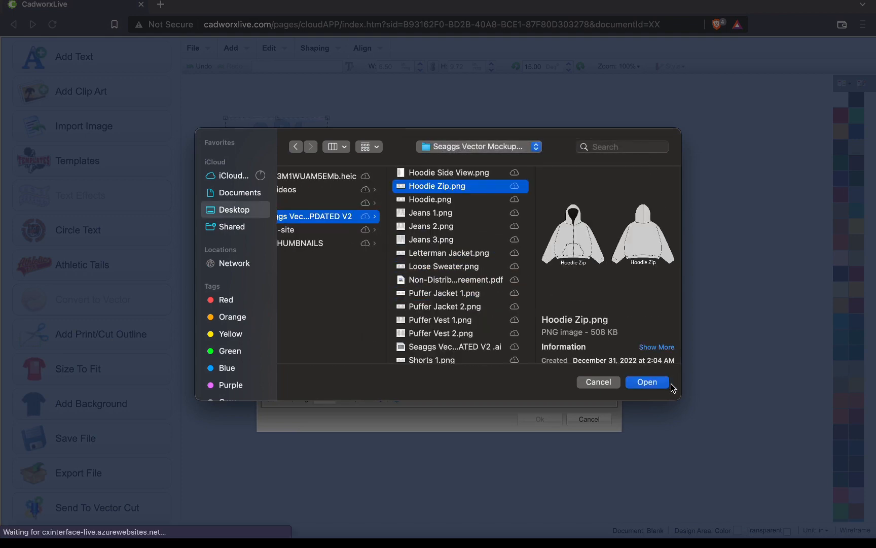
left_click(658, 384)
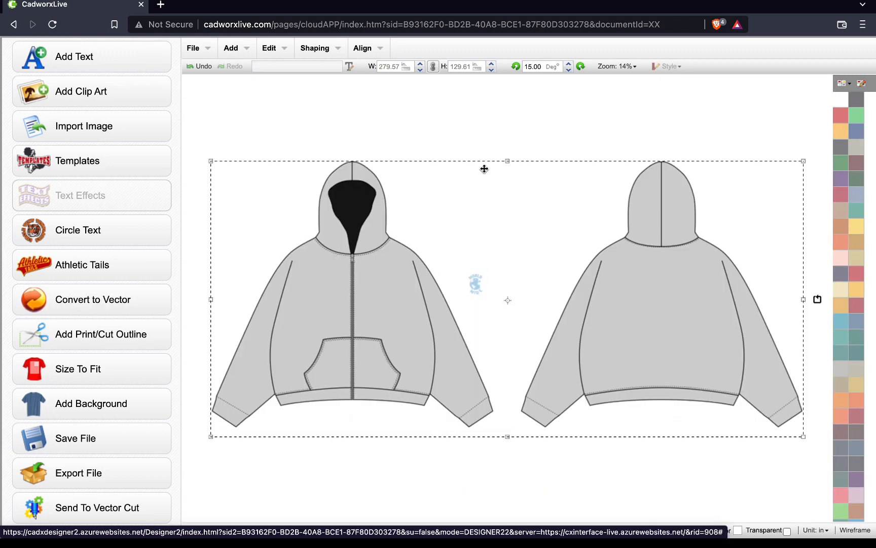
Step: Move the hoodie mockup down off the small WORLD WIDE design and place the design in the upper-left corner of the canvas
left_click(466, 140)
left_click(485, 272)
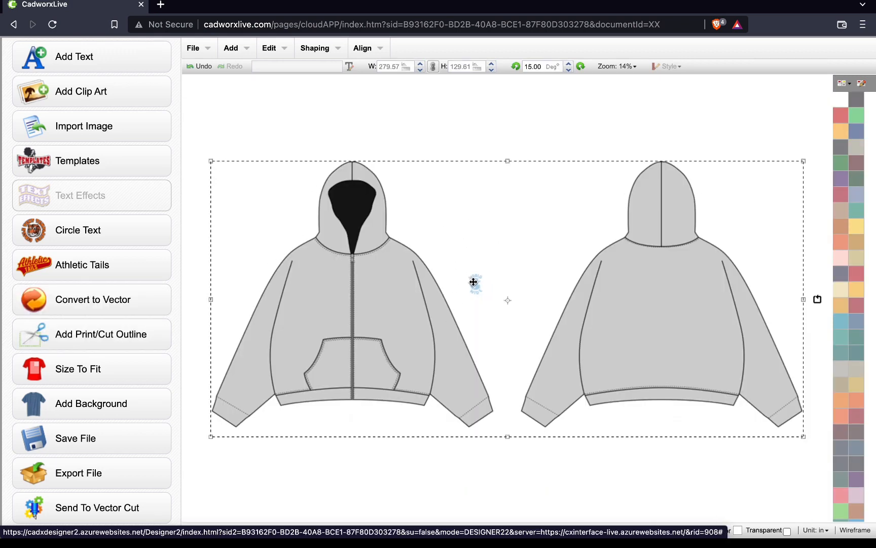
left_click_drag(472, 282, 477, 358)
left_click(477, 120)
left_click(473, 279)
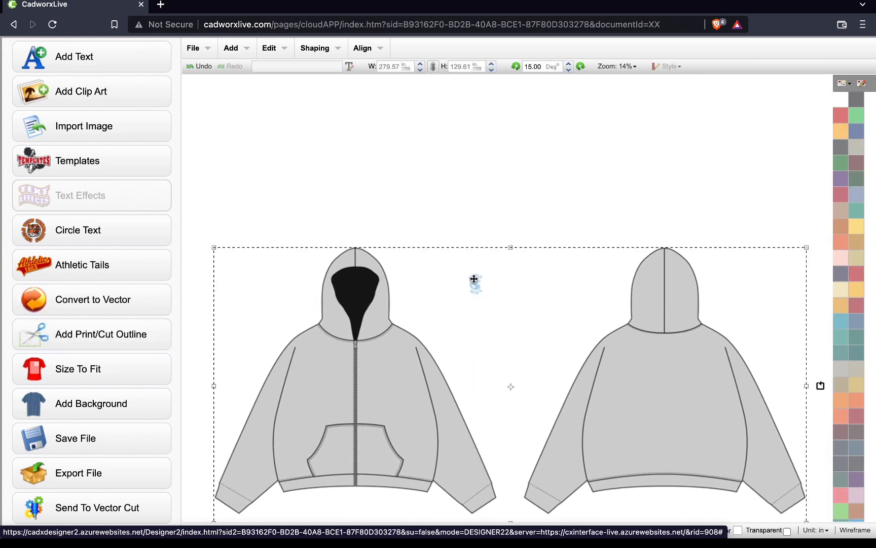
left_click_drag(477, 275, 486, 387)
left_click(477, 284)
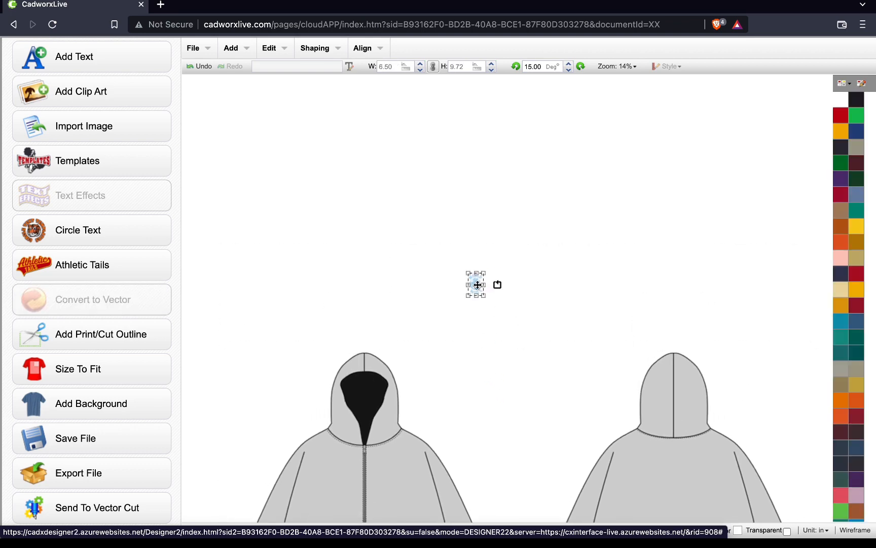
left_click_drag(478, 283, 229, 100)
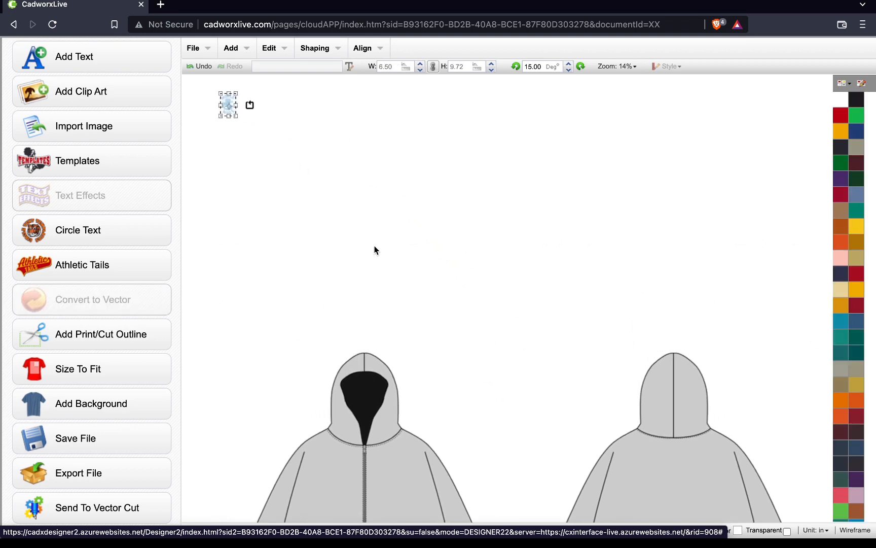
Step: Move the hoodie mockup back up to the middle of the canvas, beneath the WORLD WIDE design
left_click(401, 387)
left_click_drag(402, 387, 391, 202)
left_click(297, 131)
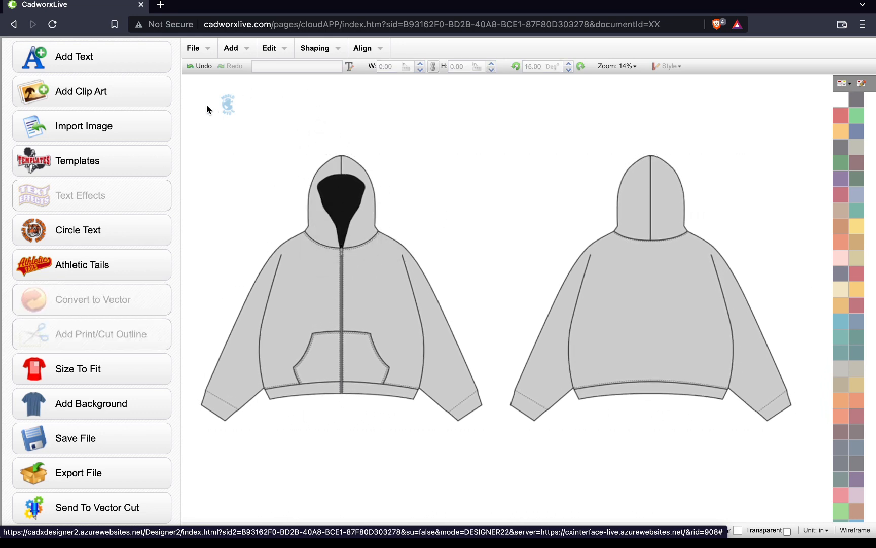
Step: Enlarge the WORLD WIDE design proportionally to about 35 × 52 in and place it beside the front hoodie's hood
left_click(223, 109)
left_click_drag(238, 116, 298, 201)
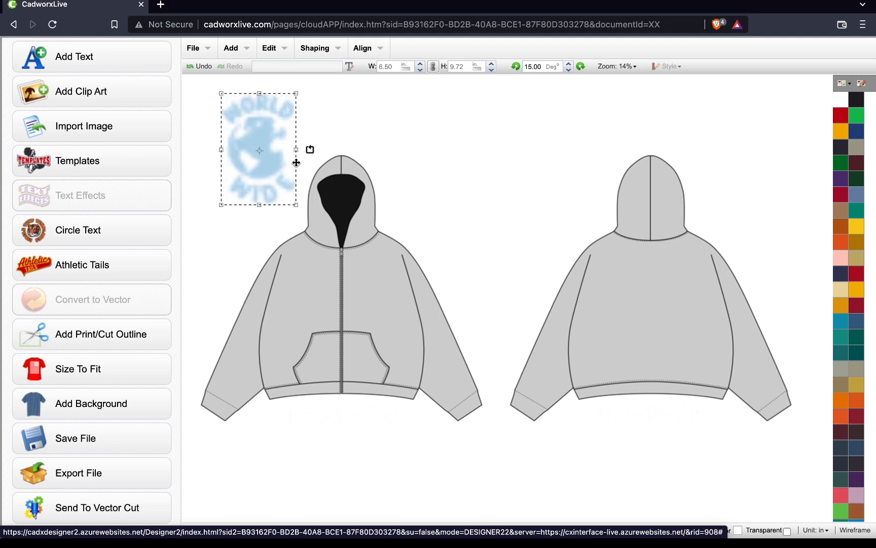
left_click_drag(262, 160, 242, 148)
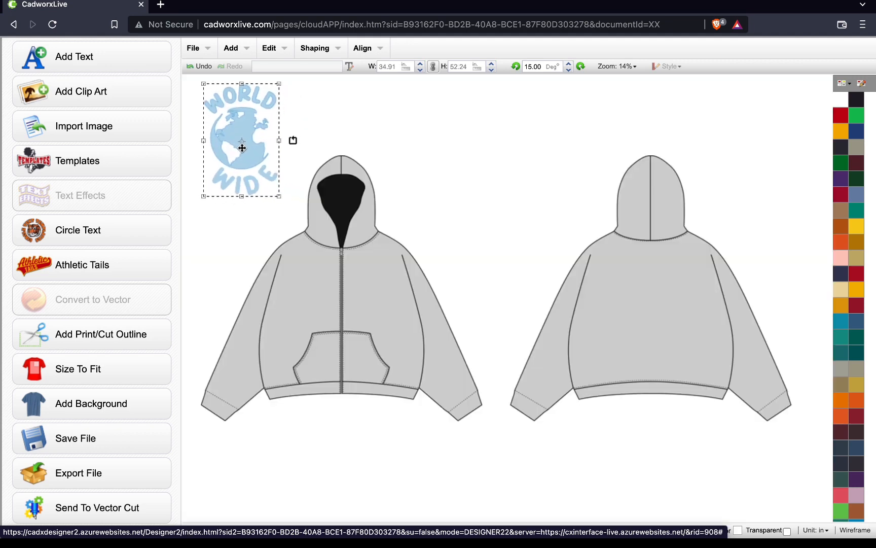
left_click(506, 133)
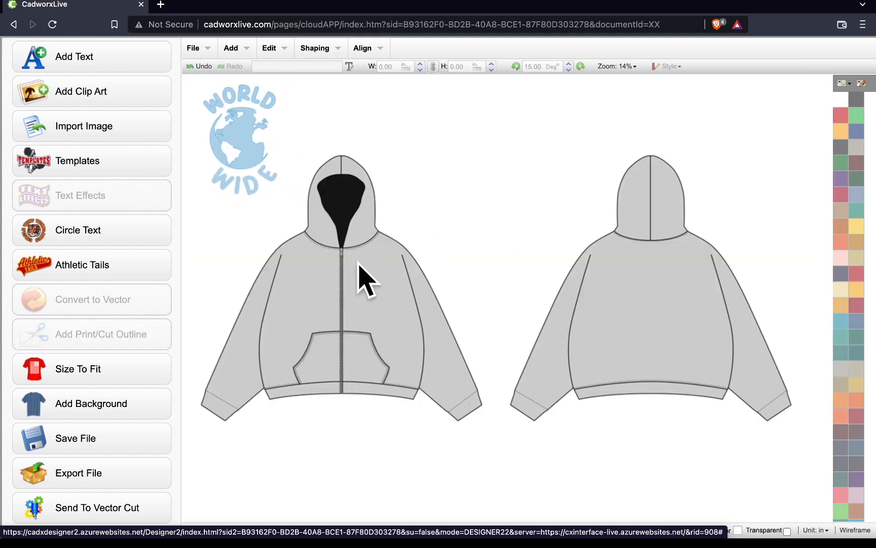
Step: Vectorize the hoodie mockup without a background color, using light gray, black and darker gray foreground colors with region resolution 7 and fit to curve 6
left_click(413, 279)
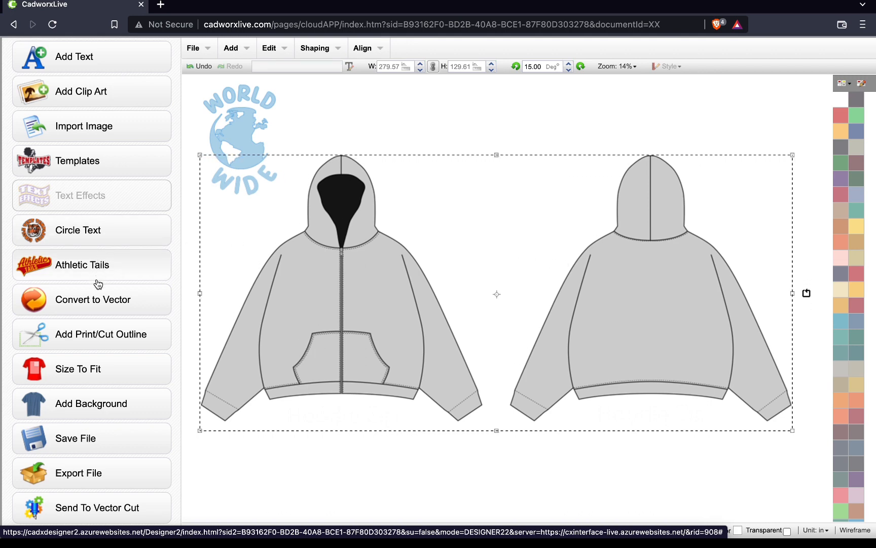
left_click(105, 298)
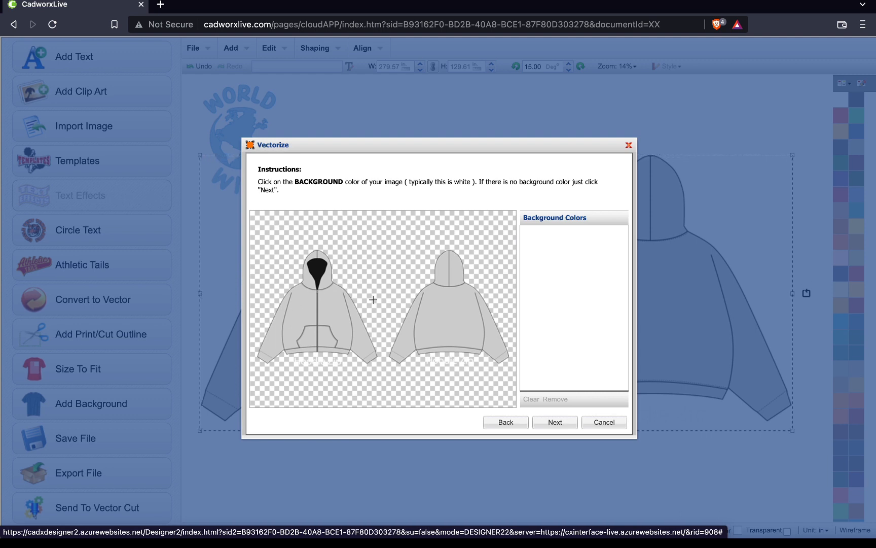
left_click(562, 416)
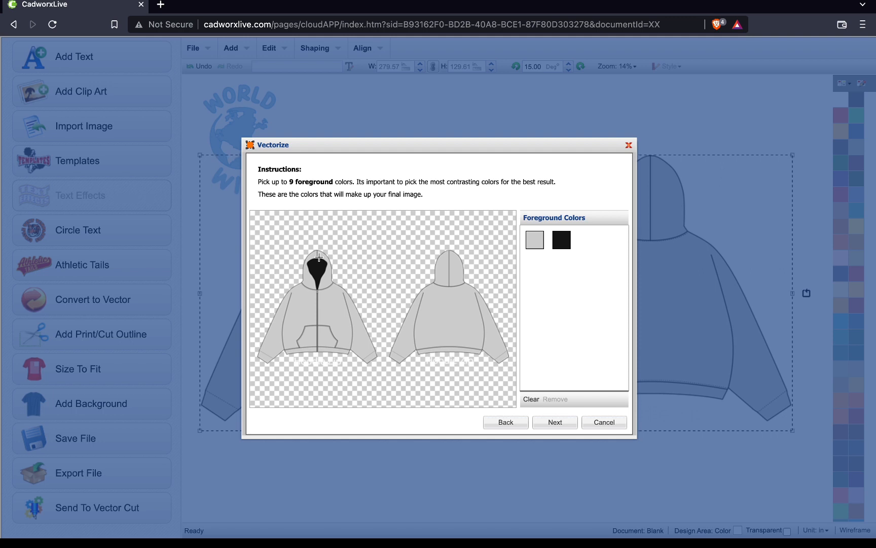
left_click(318, 293)
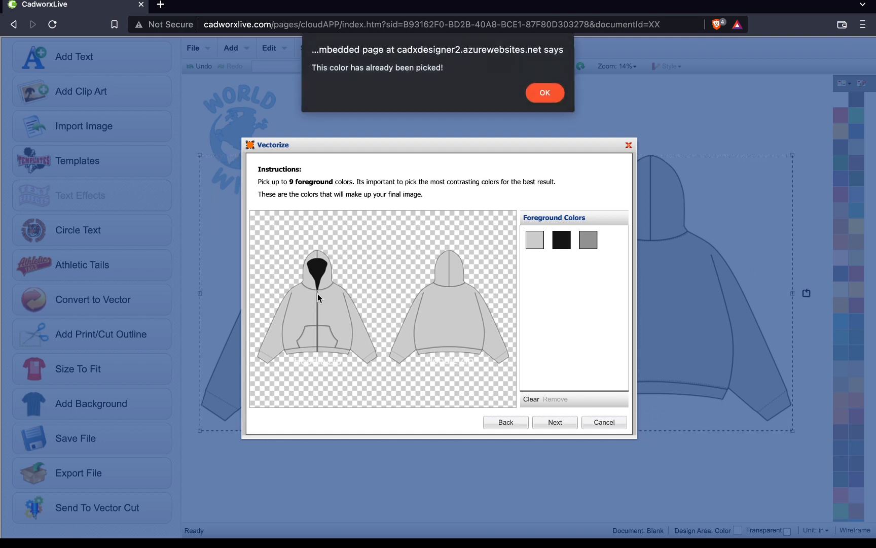
left_click(556, 94)
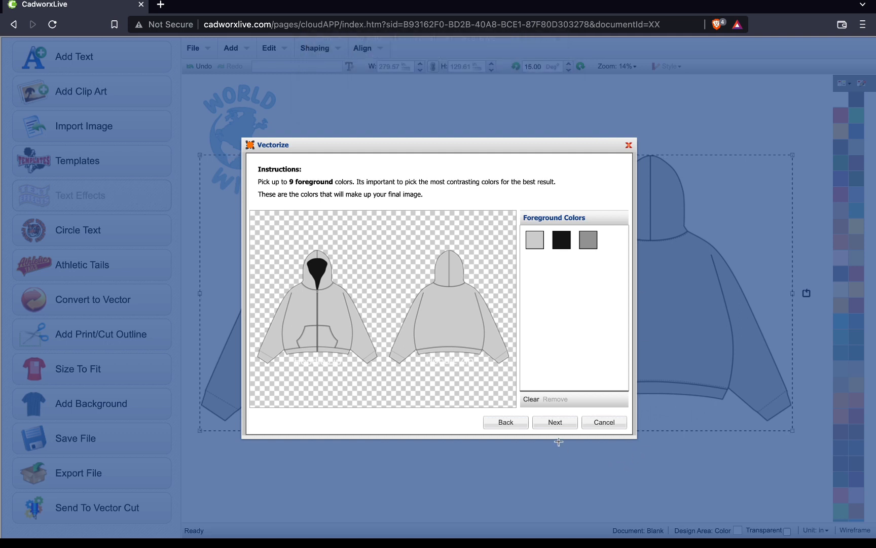
left_click(555, 423)
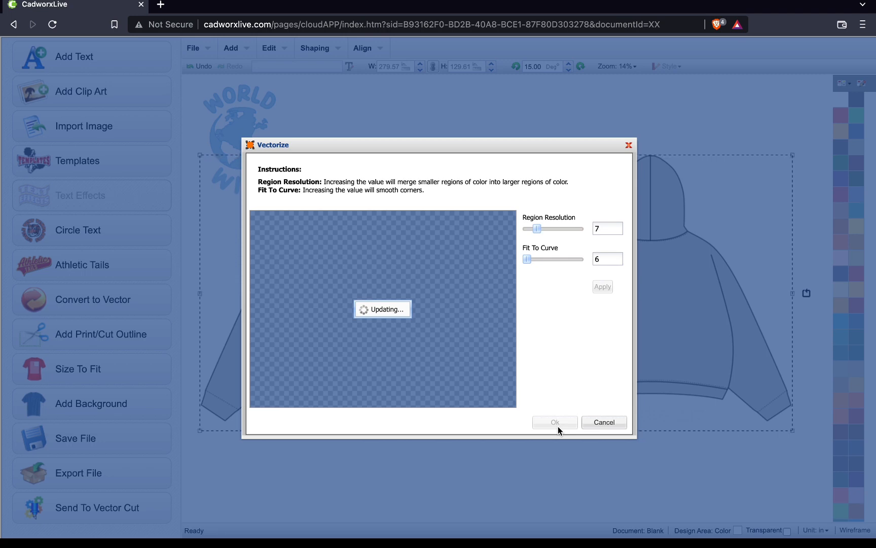
left_click(548, 422)
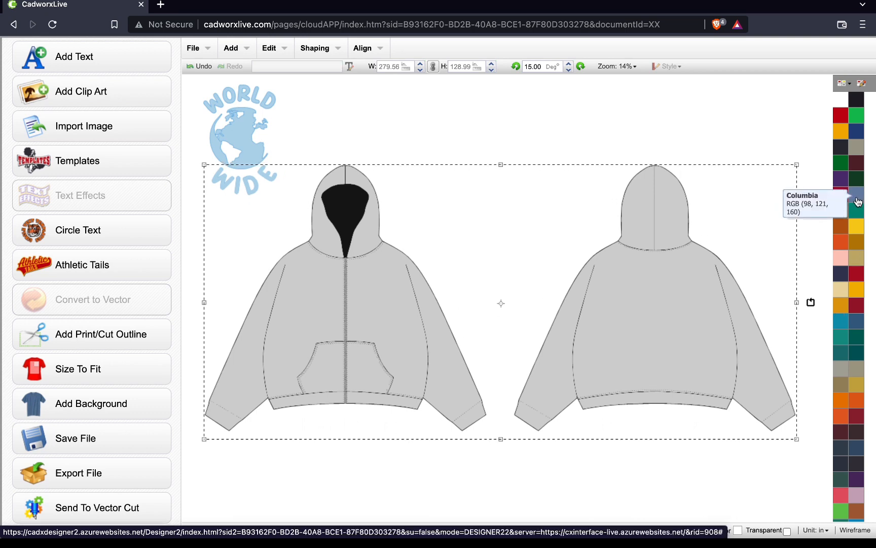
Step: Recolor the vectorized hoodie mockup light blue and shift it and the WORLD WIDE design slightly apart
scroll(840, 366, "down", 5)
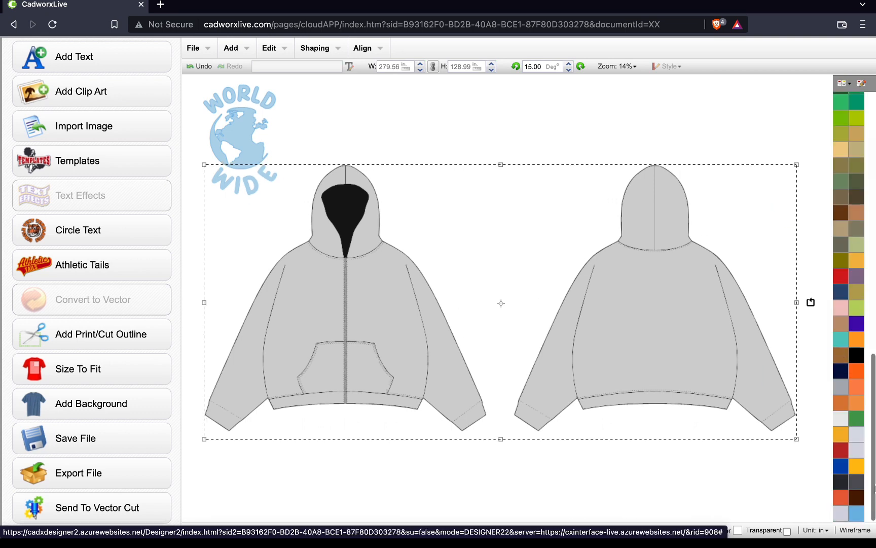
left_click(853, 511)
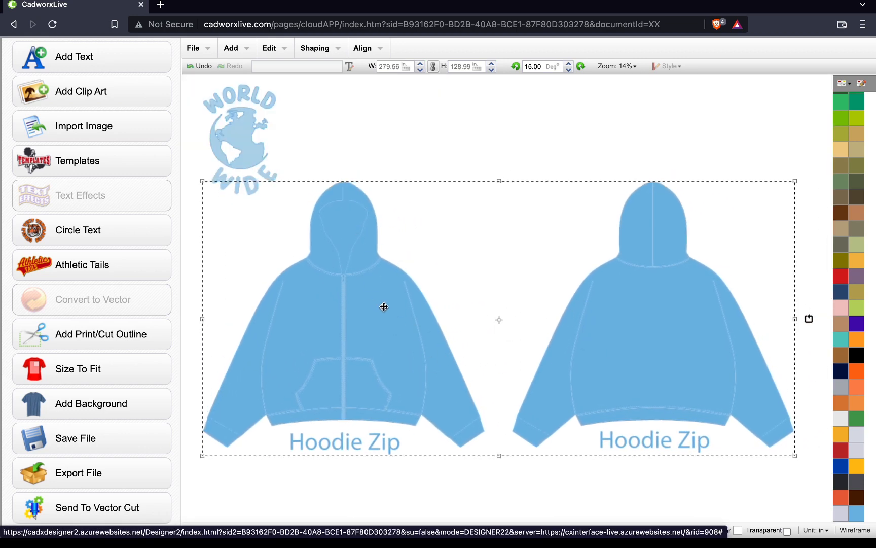
left_click(392, 168)
left_click_drag(237, 199, 235, 169)
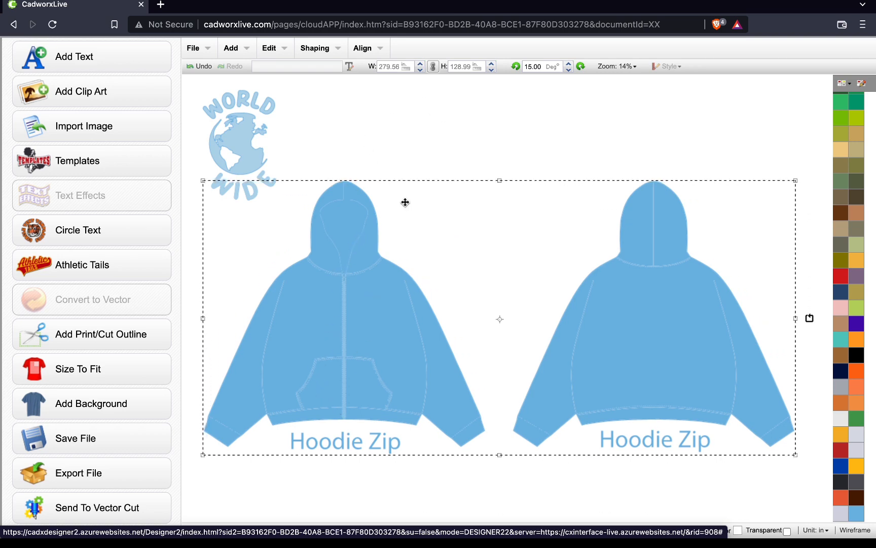
left_click_drag(406, 202, 405, 205)
left_click_drag(238, 120, 240, 111)
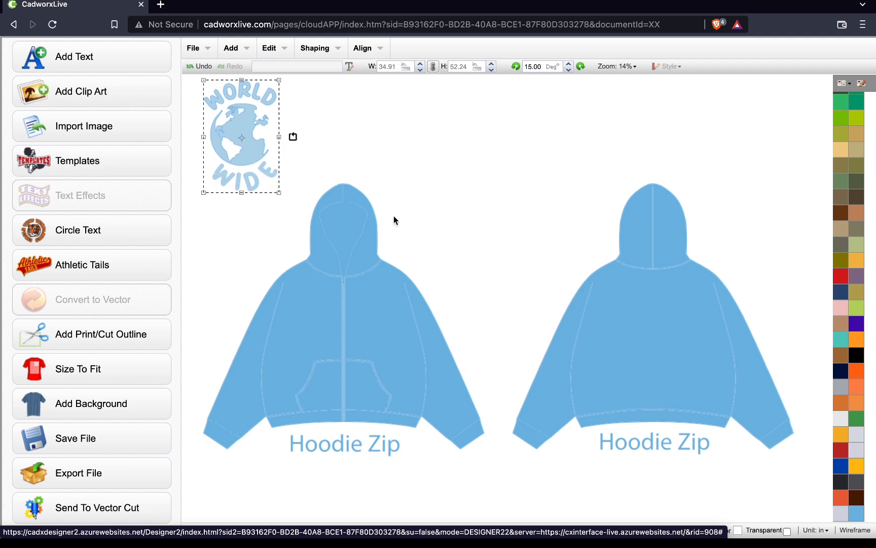
Step: Break the light-blue hoodie vector apart by curves
left_click(329, 51)
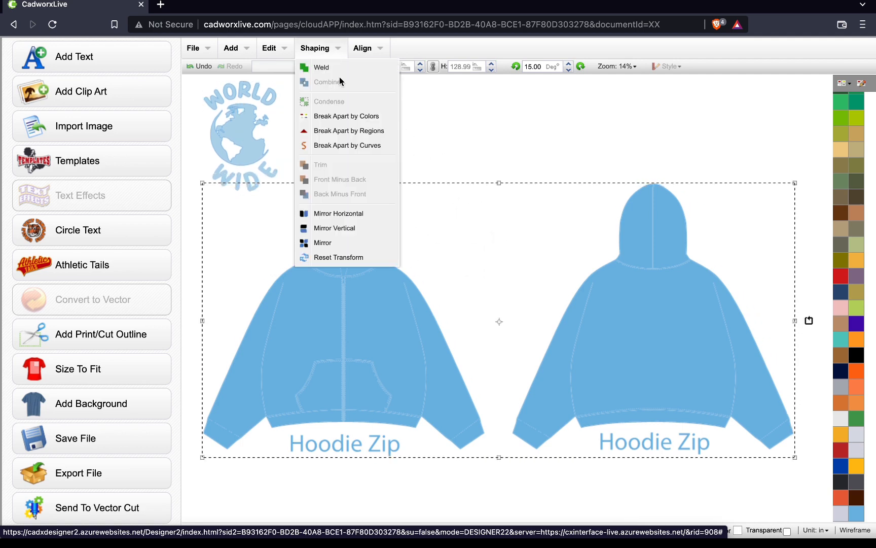
left_click(342, 145)
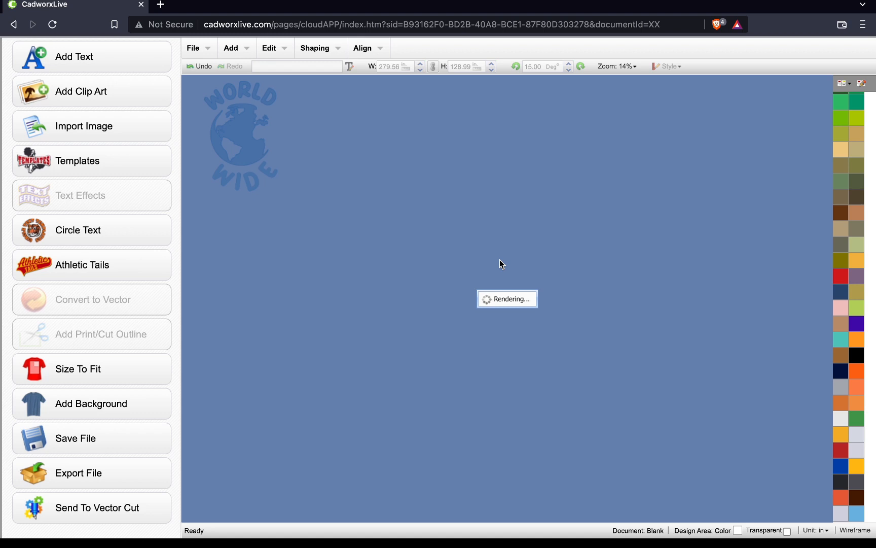
Step: Switch to the Google Images results for "fabric texture seamless", look through the textures and suggested filters, and narrow the results with one filter
left_click(530, 523)
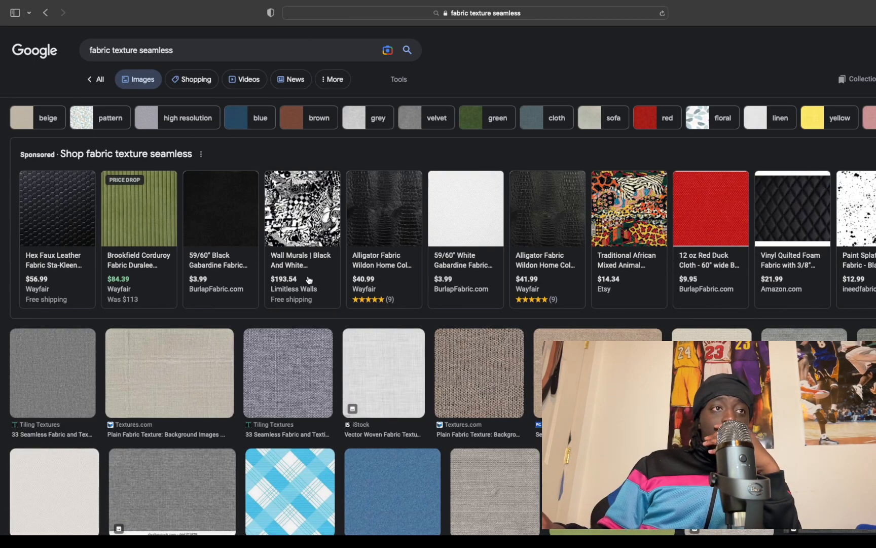
scroll(309, 279, "down", 5)
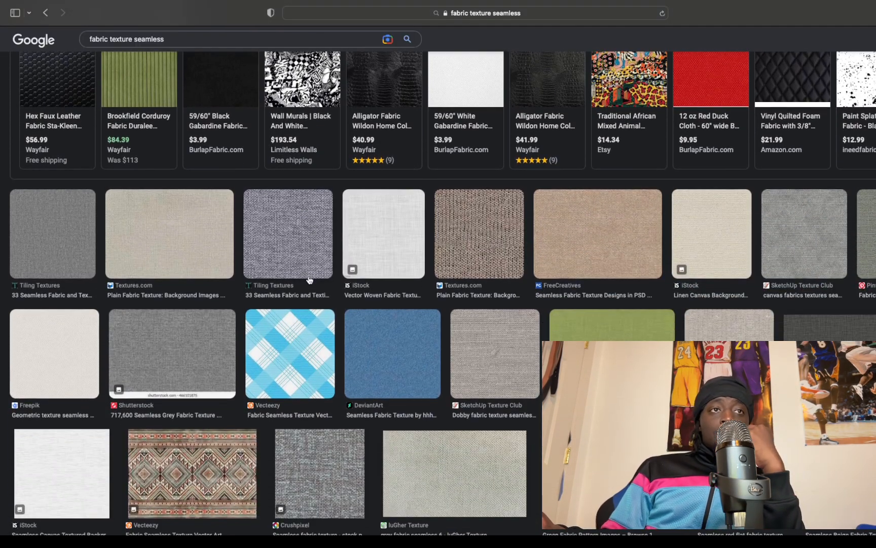
scroll(308, 279, "down", 1)
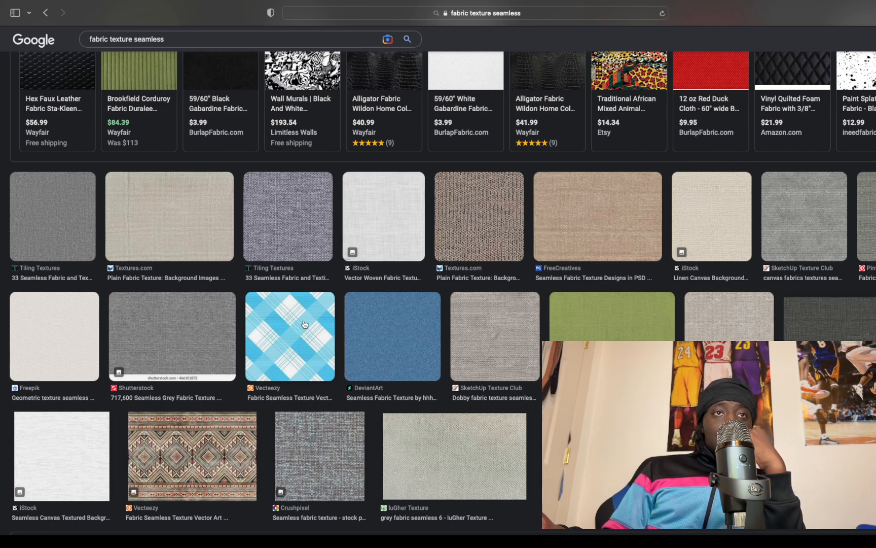
scroll(304, 325, "down", 1)
scroll(154, 274, "up", 5)
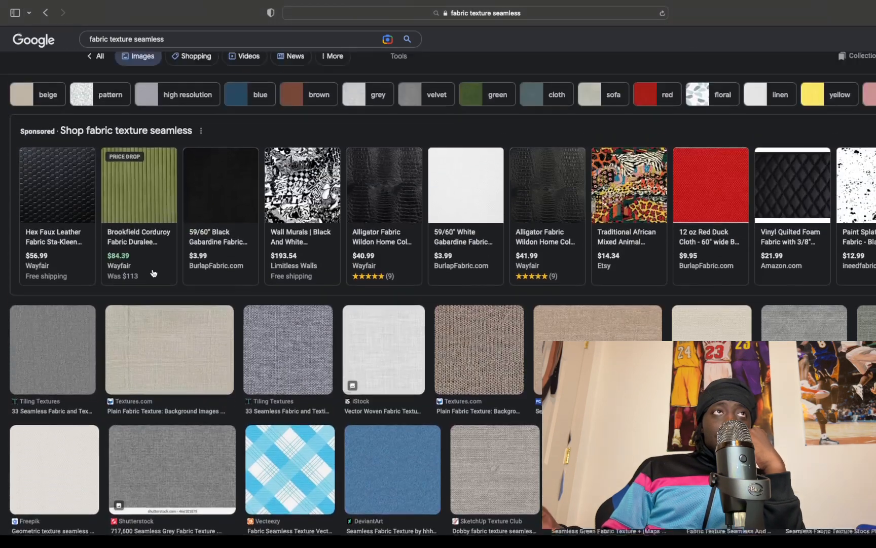
scroll(153, 274, "up", 1)
scroll(401, 118, "right", 10)
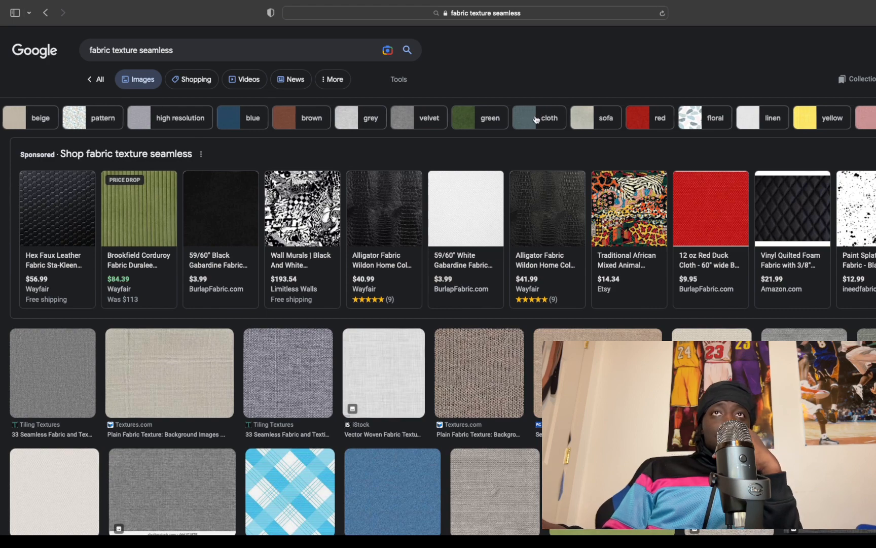
scroll(536, 118, "right", 9)
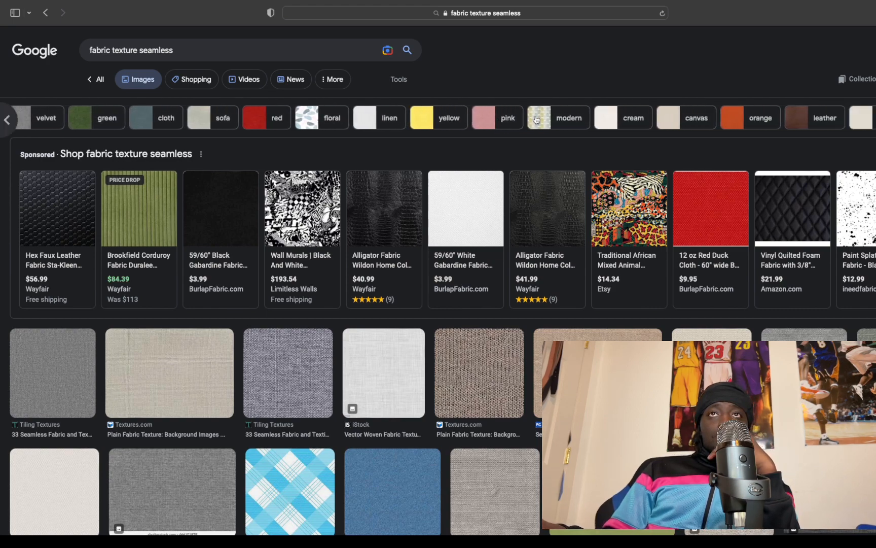
scroll(536, 119, "right", 1)
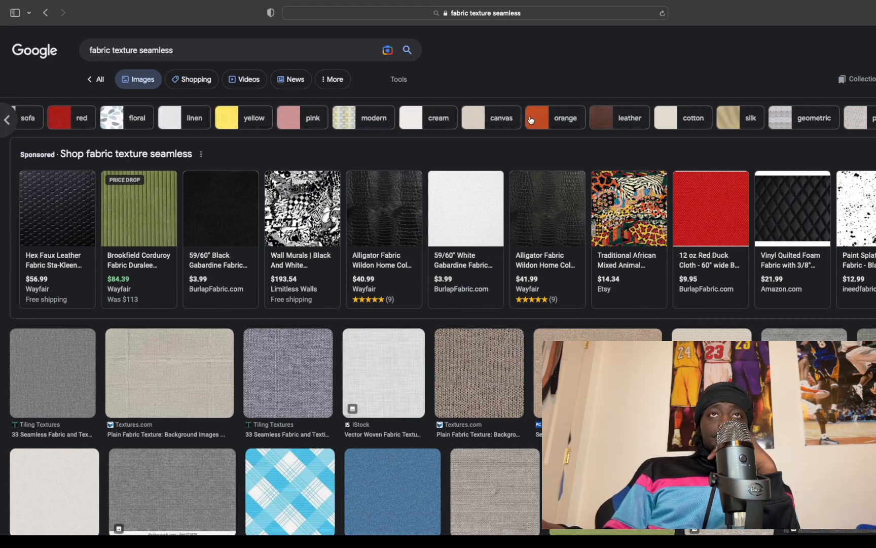
left_click(420, 119)
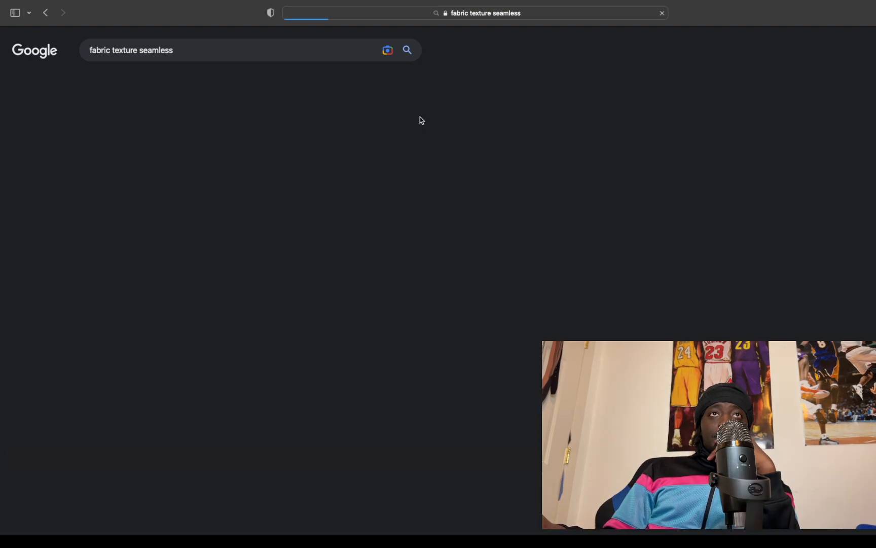
Step: Look through the cream-filtered image results for a suitable seamless fabric texture
scroll(378, 242, "down", 2)
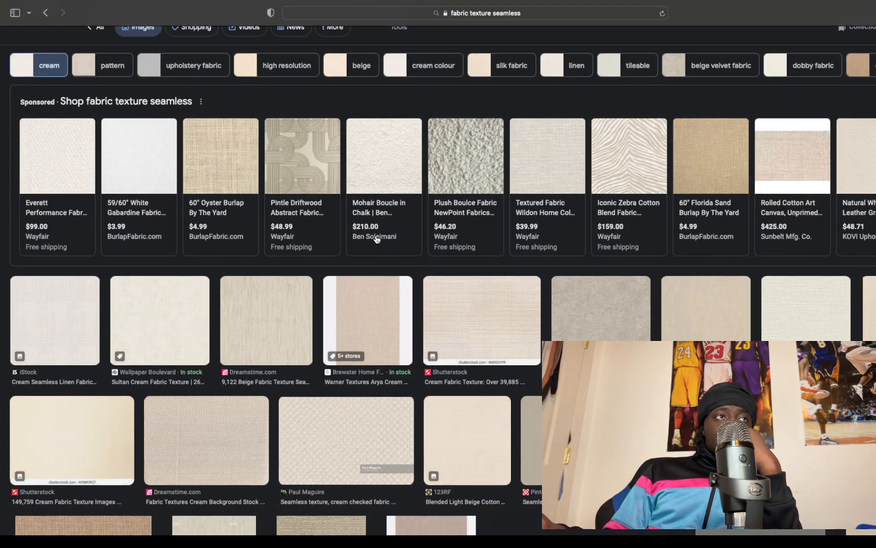
scroll(377, 239, "down", 3)
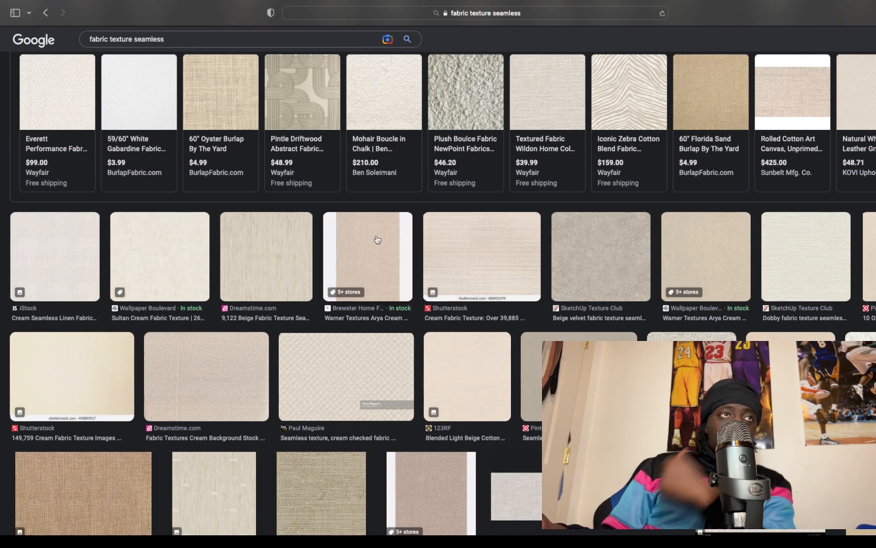
scroll(378, 240, "down", 1)
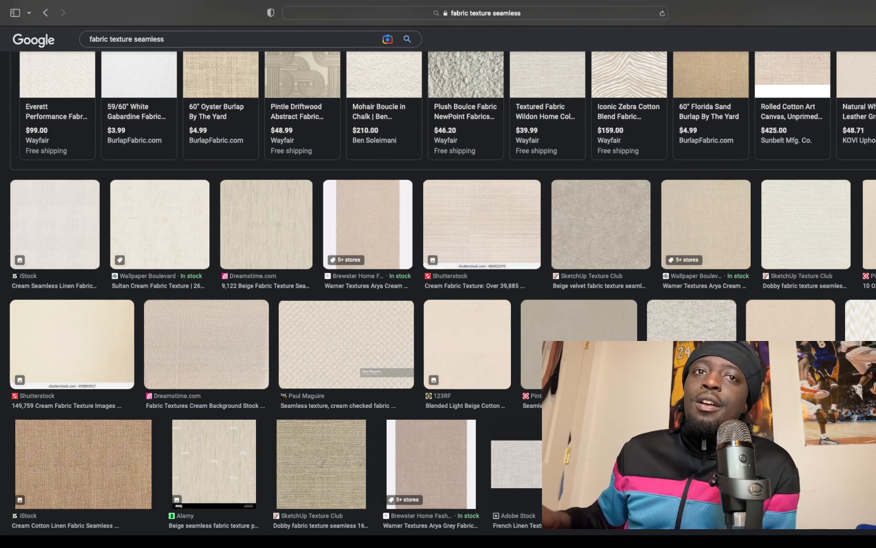
scroll(591, 254, "down", 6)
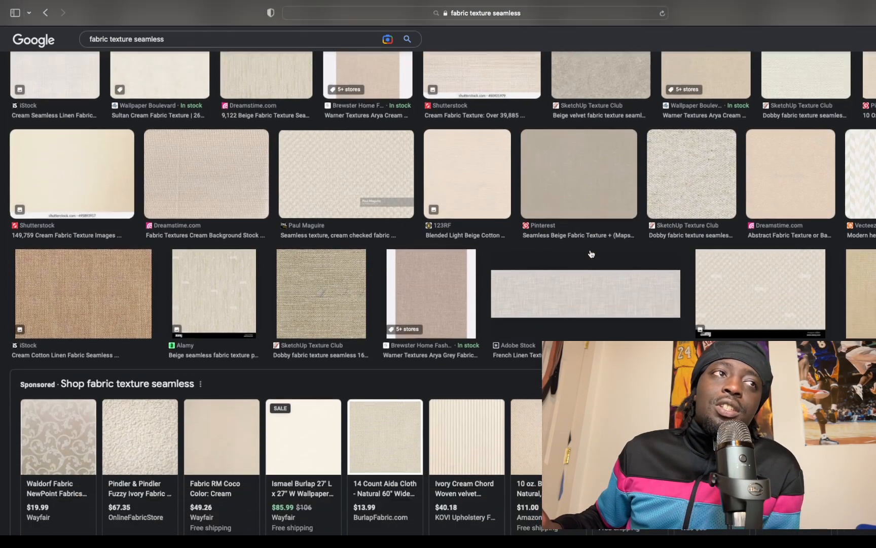
scroll(591, 254, "down", 1)
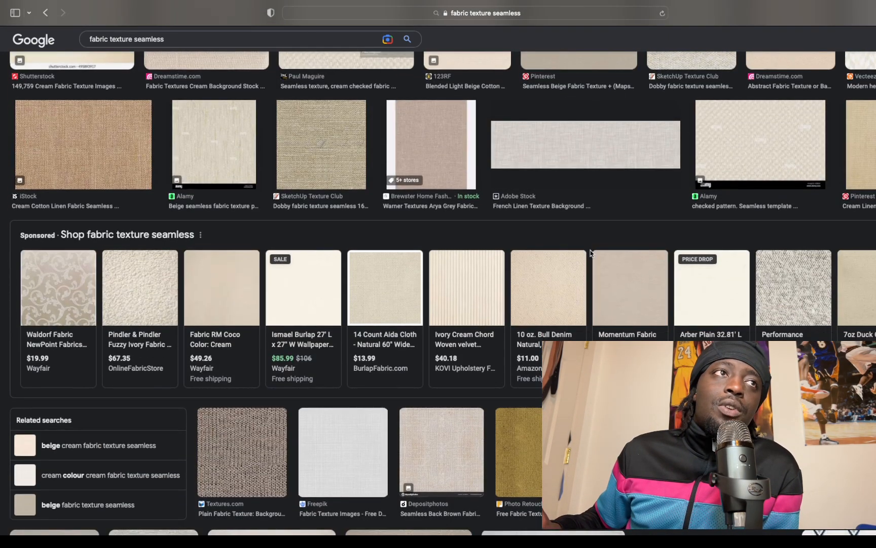
scroll(590, 253, "down", 1)
scroll(591, 254, "down", 1)
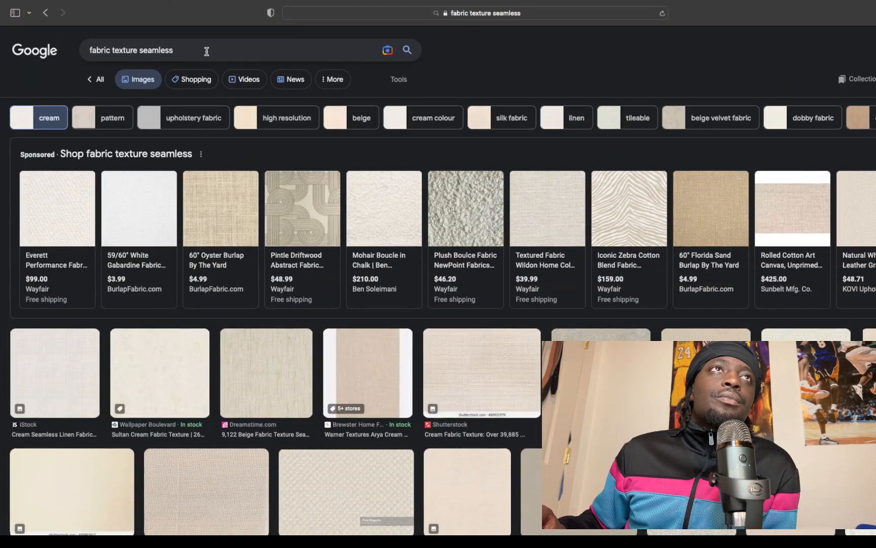
triple_click(206, 51)
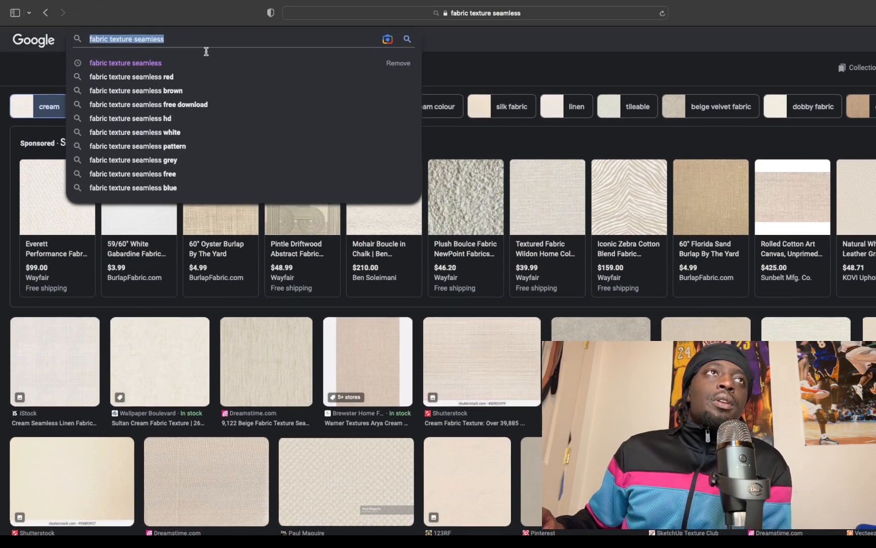
type("sh")
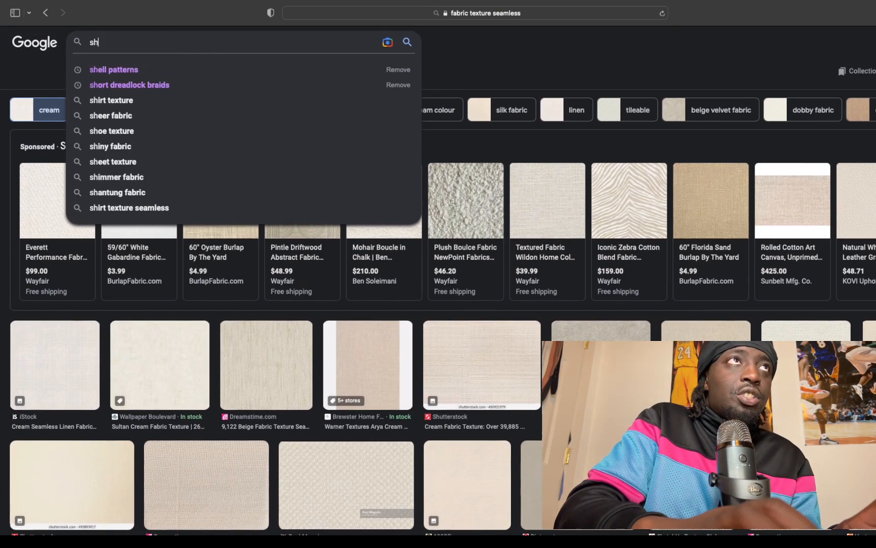
type("ep")
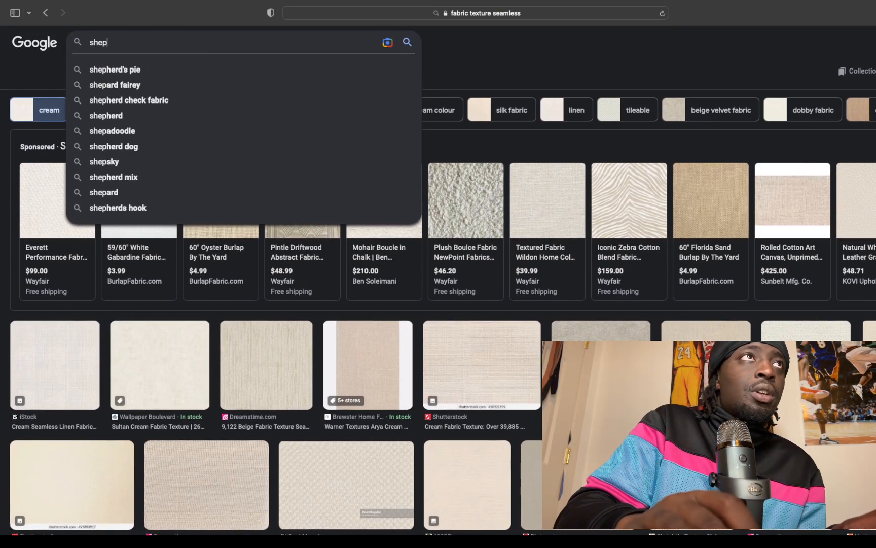
key("BackSpace")
key("BackSpace")
key("BackSpace")
key("BackSpace")
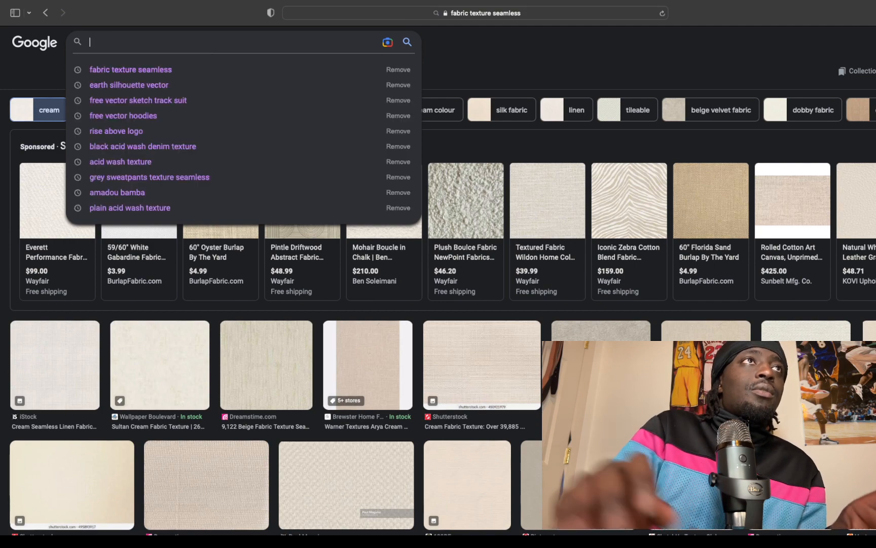
Step: Search Google Images for "sherpa texture" after a further look through the cream fabric results
left_click(483, 151)
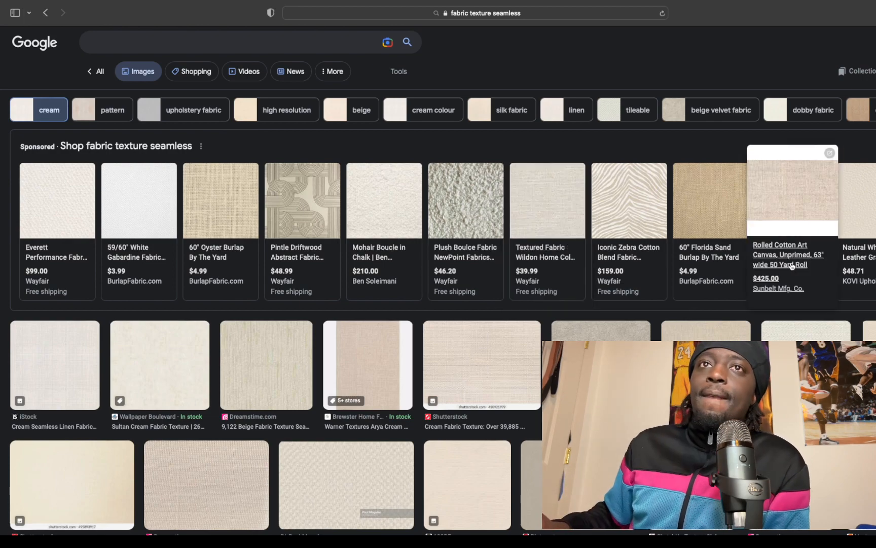
scroll(792, 266, "down", 4)
scroll(792, 266, "down", 10)
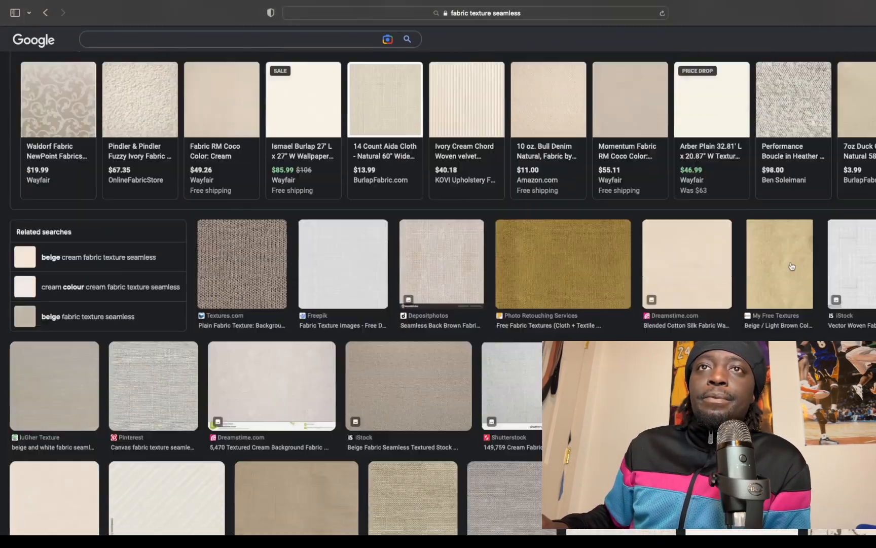
scroll(791, 266, "down", 3)
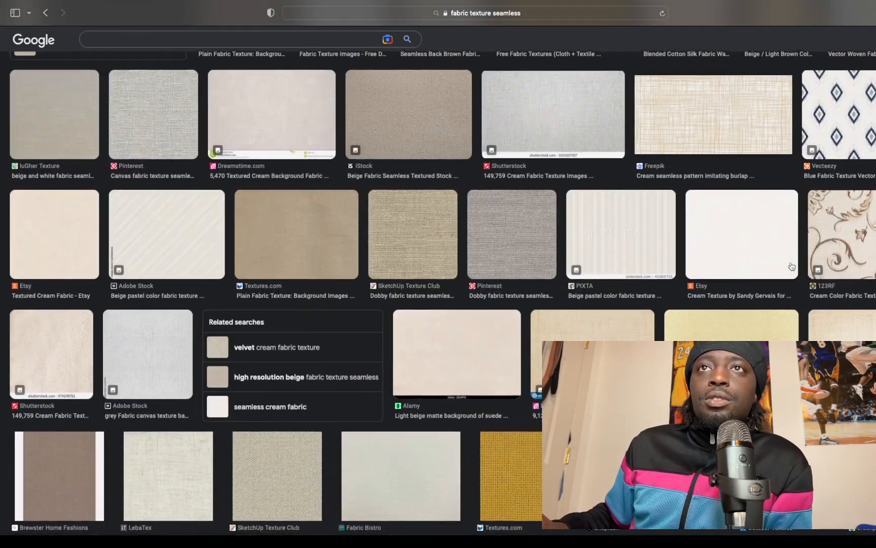
type("sherpa texture")
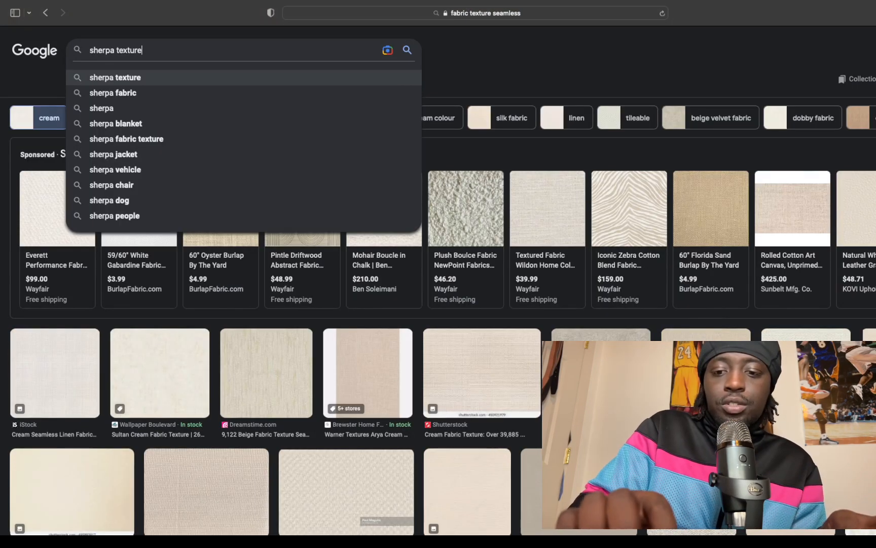
key("Return")
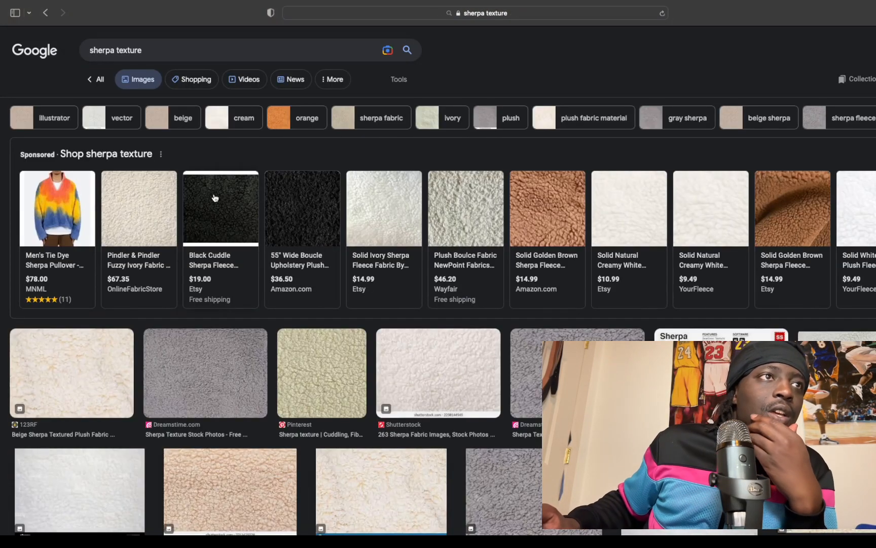
right_click(320, 351)
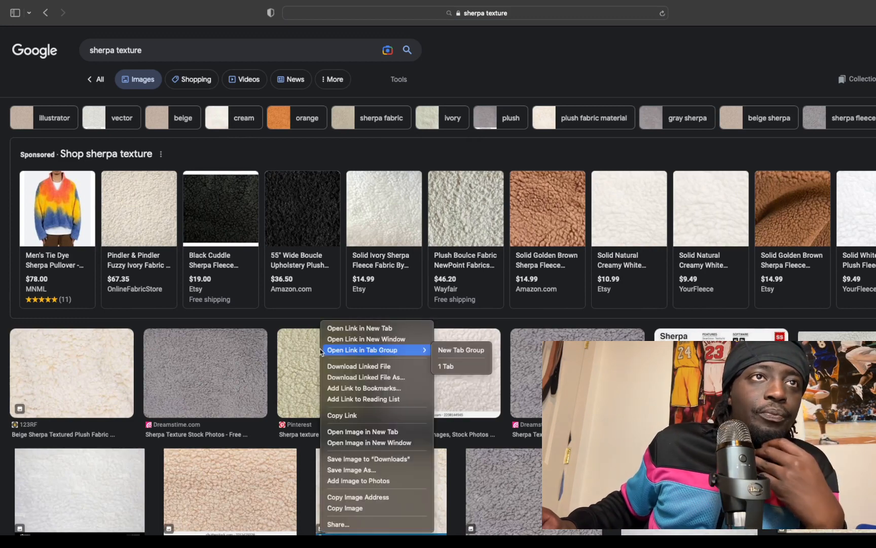
left_click(359, 470)
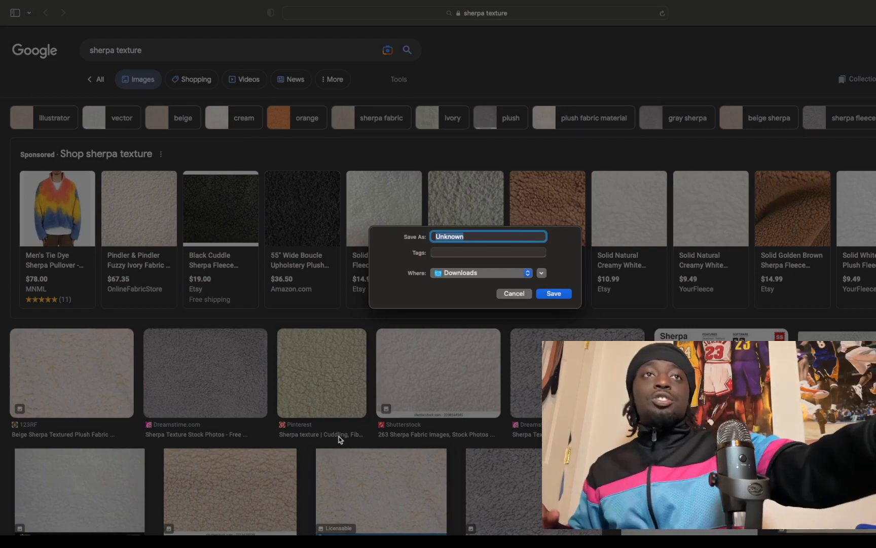
left_click(515, 295)
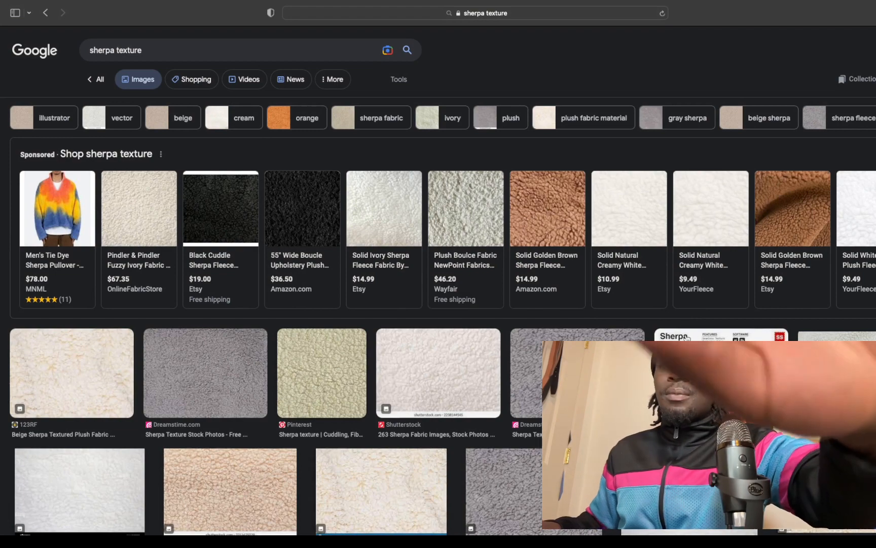
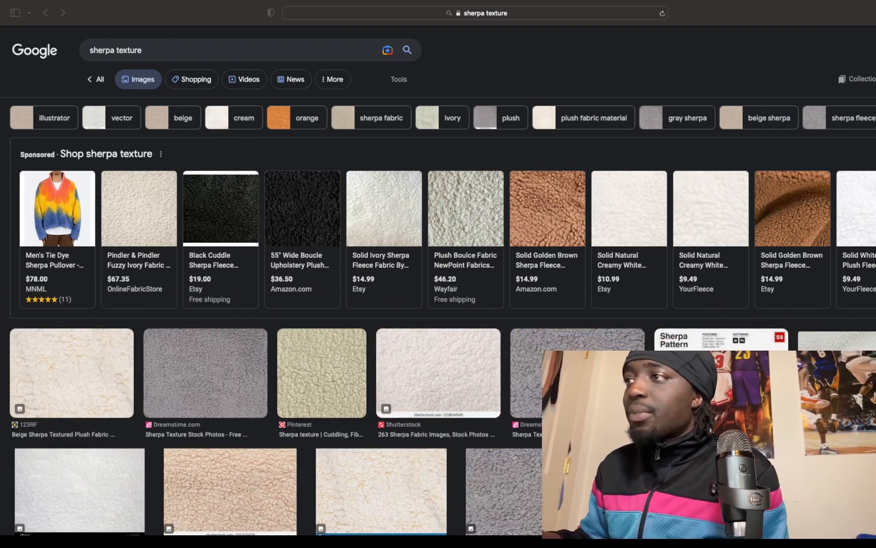
Step: Save the cream sherpa image from the Pinterest result as "sherpa cream texture" in Downloads and return to CadworxLive in full screen
right_click(317, 371)
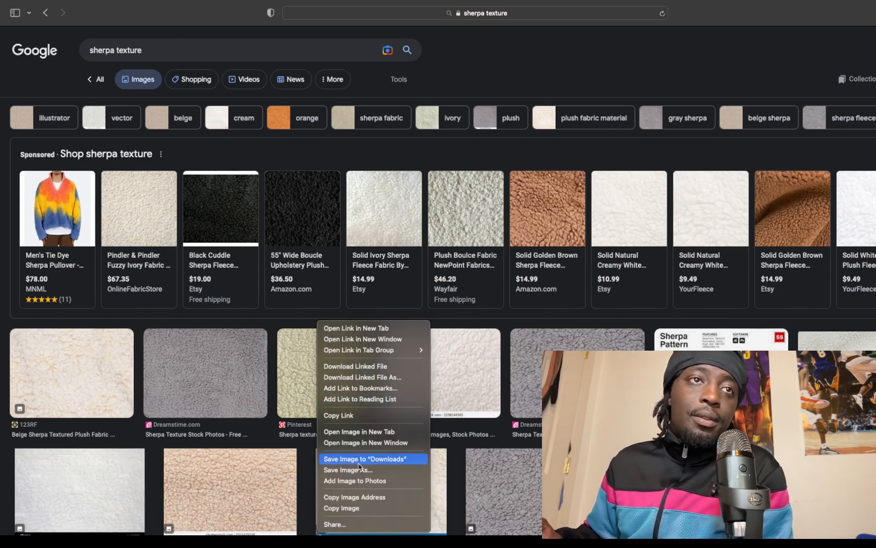
left_click(372, 470)
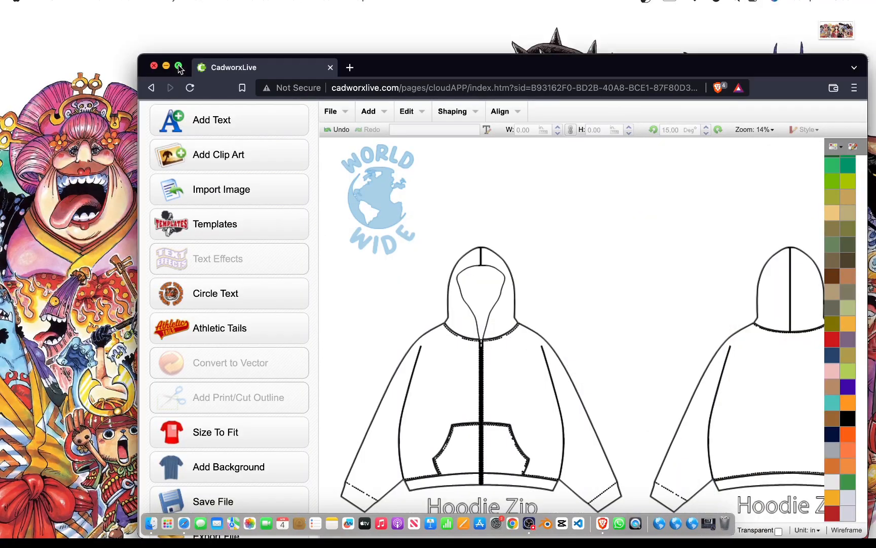
left_click(179, 67)
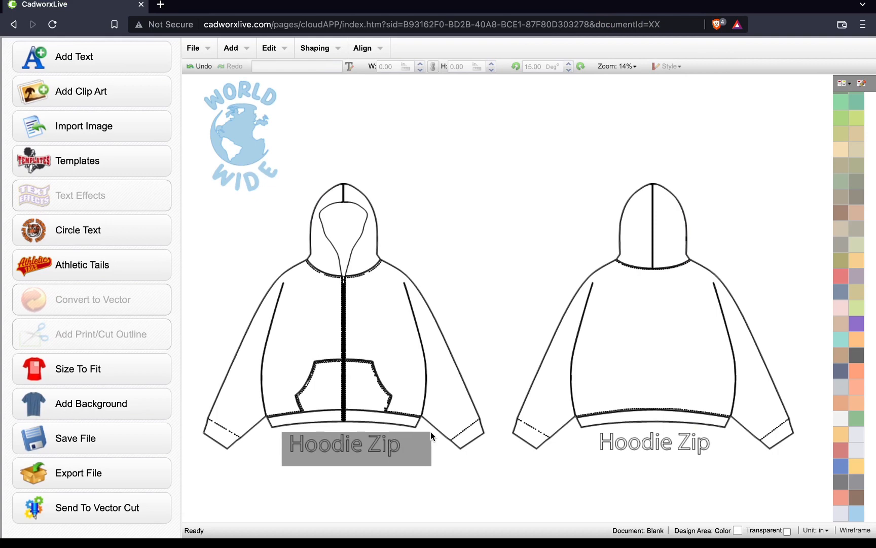
Step: Delete the "Hoodie Zip" labels beneath the front and back hoodie views
left_click_drag(431, 435, 428, 436)
right_click(356, 445)
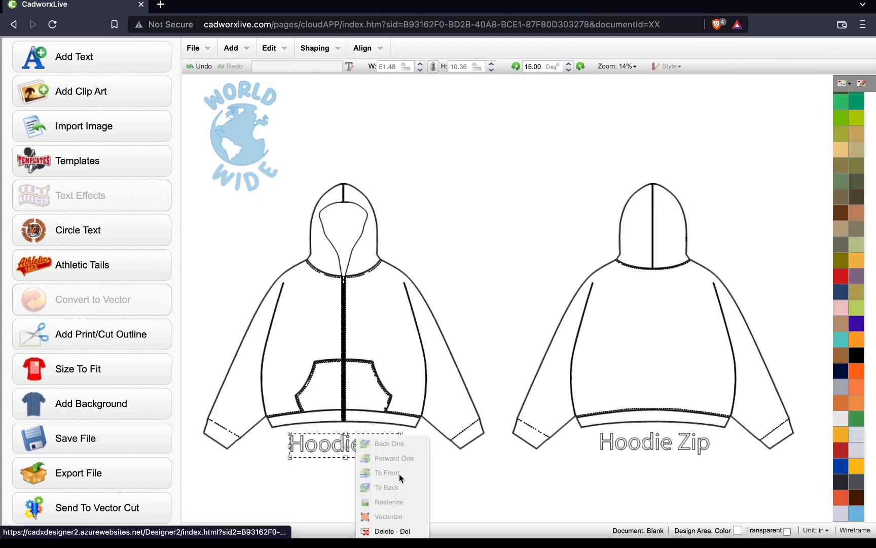
left_click(385, 528)
left_click_drag(586, 474, 719, 432)
right_click(654, 440)
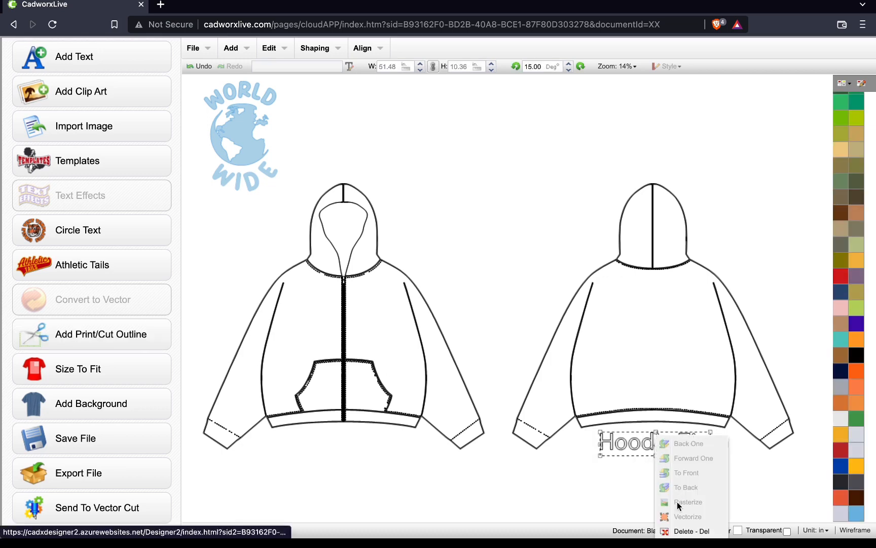
left_click(672, 529)
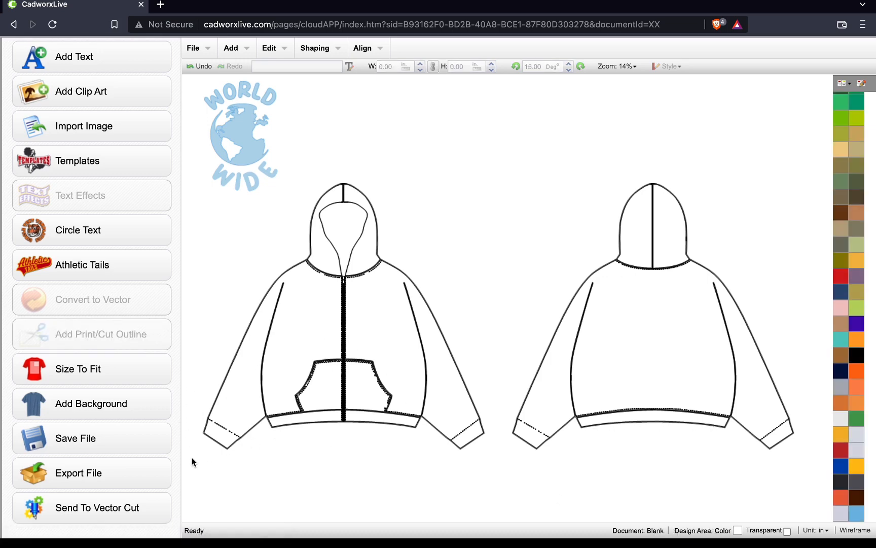
Step: Move the WORLD WIDE design from above the front hoodie into the space between the two views and select the front hoodie's parts
left_click_drag(193, 459, 488, 200)
left_click_drag(268, 155, 500, 146)
left_click(194, 495)
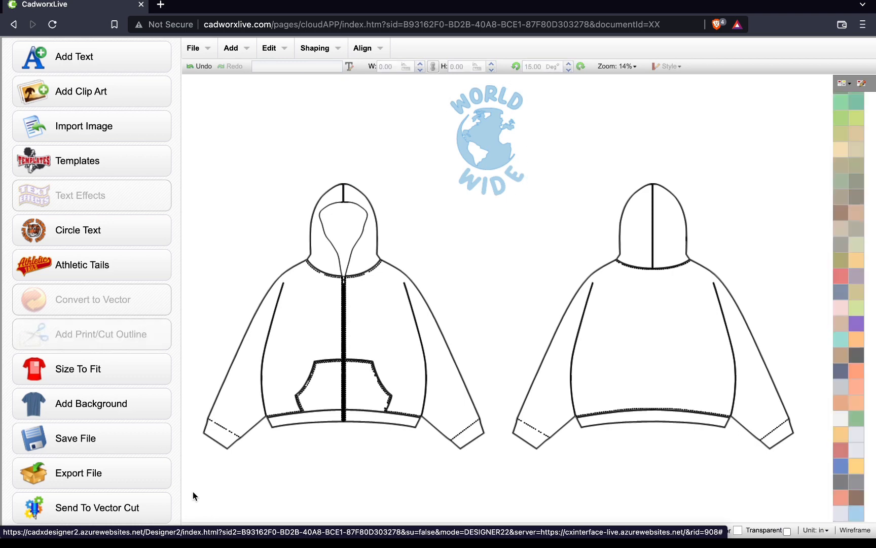
left_click_drag(192, 491, 259, 304)
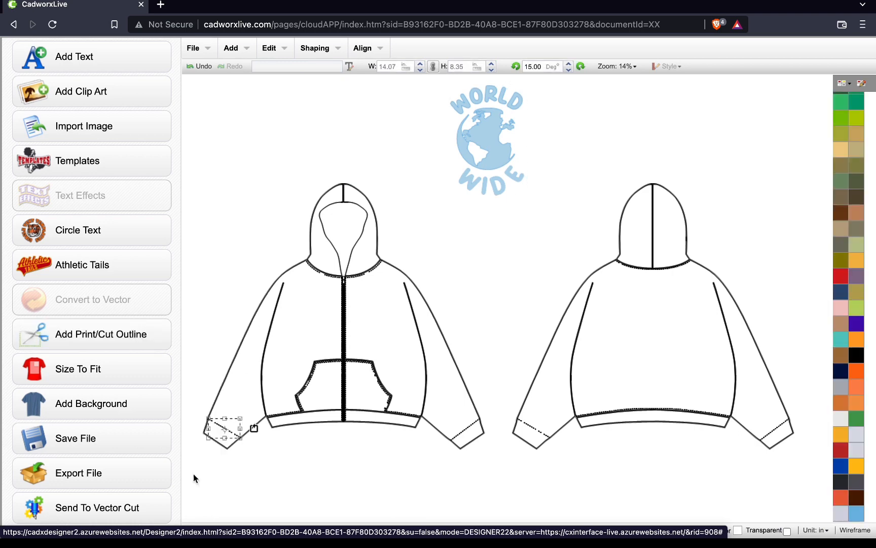
left_click_drag(190, 473, 514, 176)
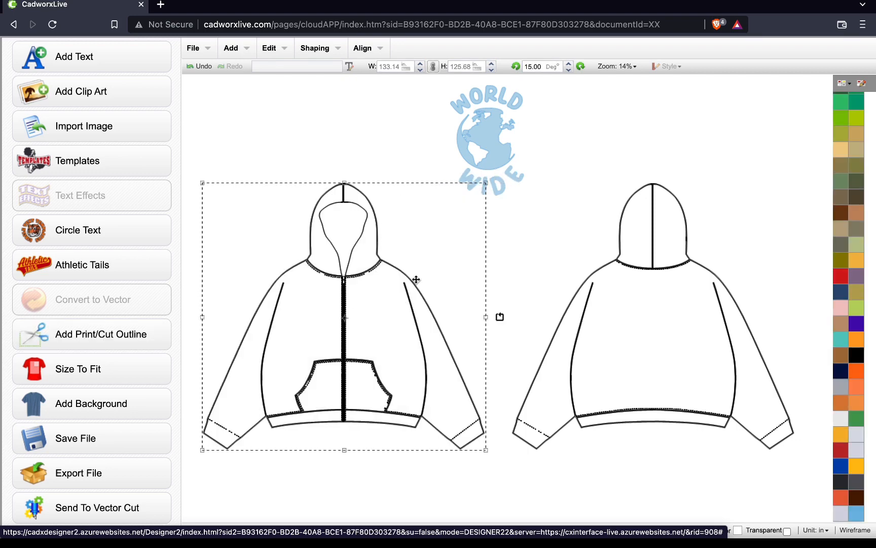
double_click(417, 262)
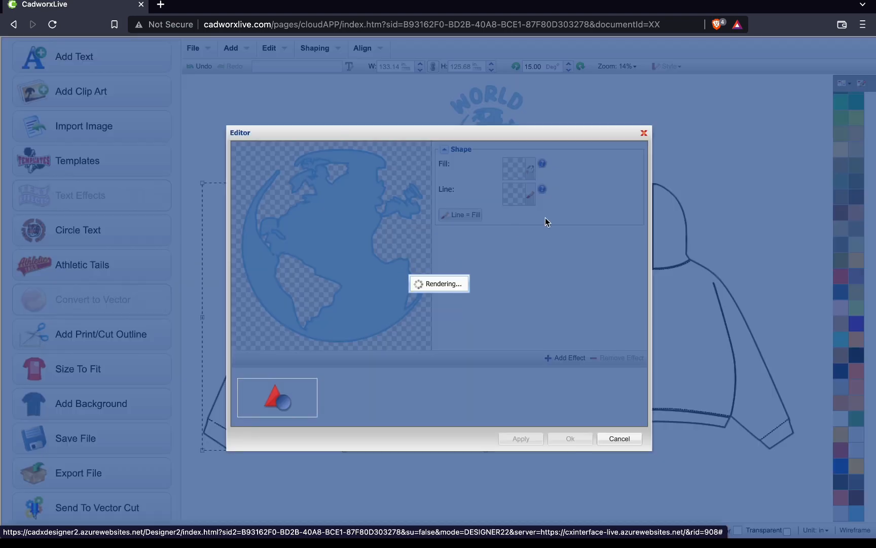
left_click(644, 133)
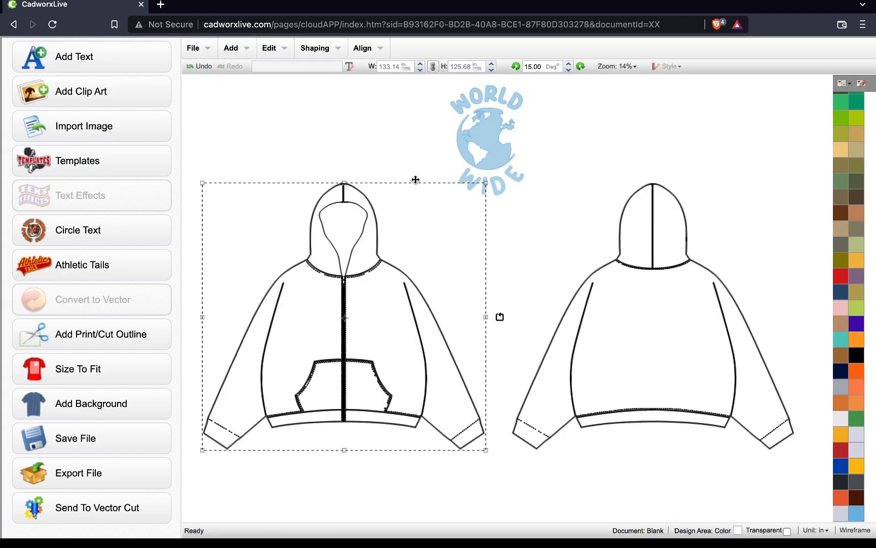
Step: Open the texture fill options for the left-hand sleeve and body panel of the front hoodie
double_click(304, 343)
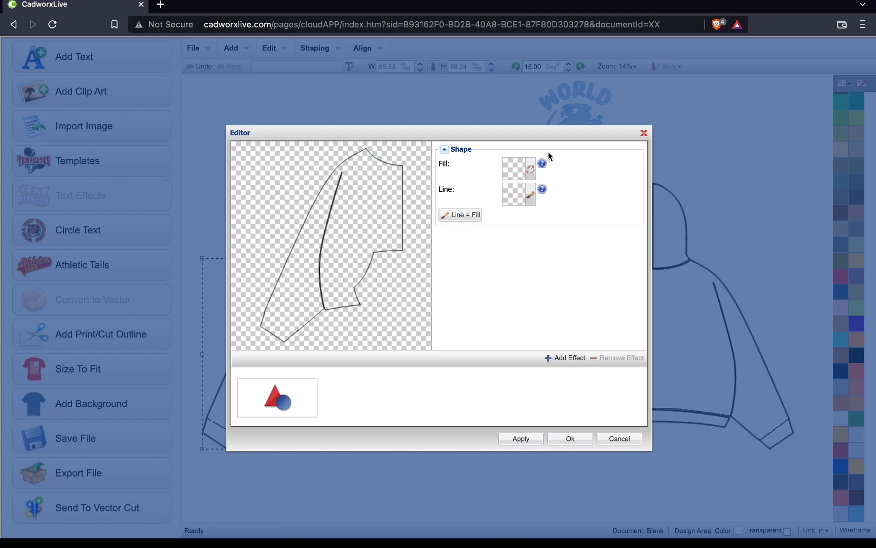
left_click(530, 169)
left_click(371, 155)
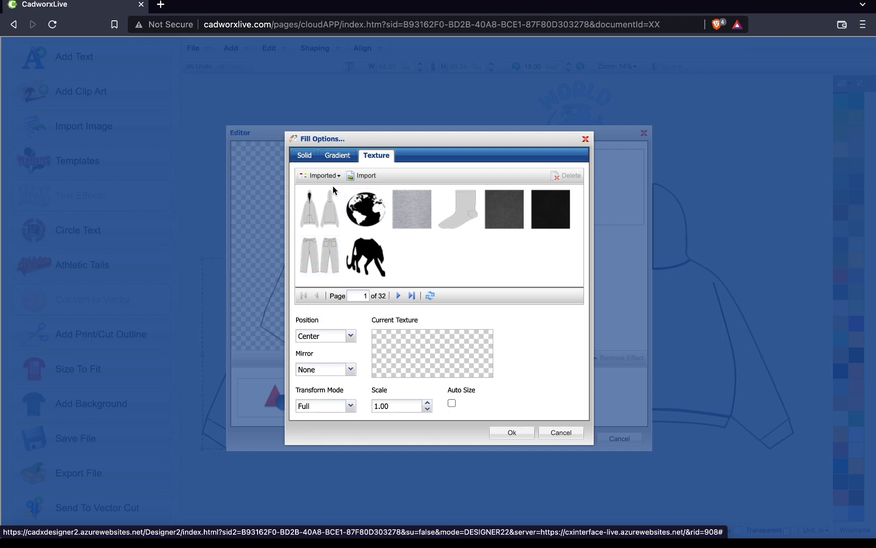
Step: Import "sherpa cream texture .jpeg" from Downloads into the texture library
left_click(361, 178)
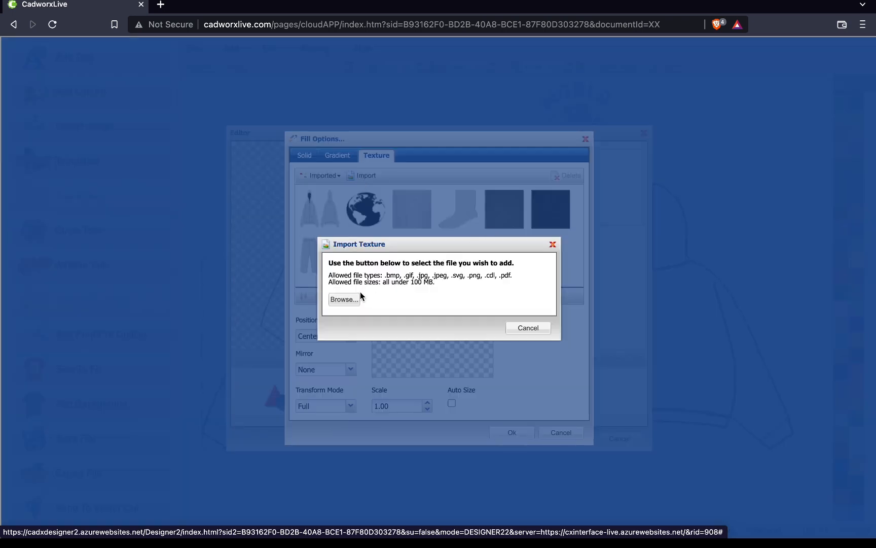
left_click(344, 299)
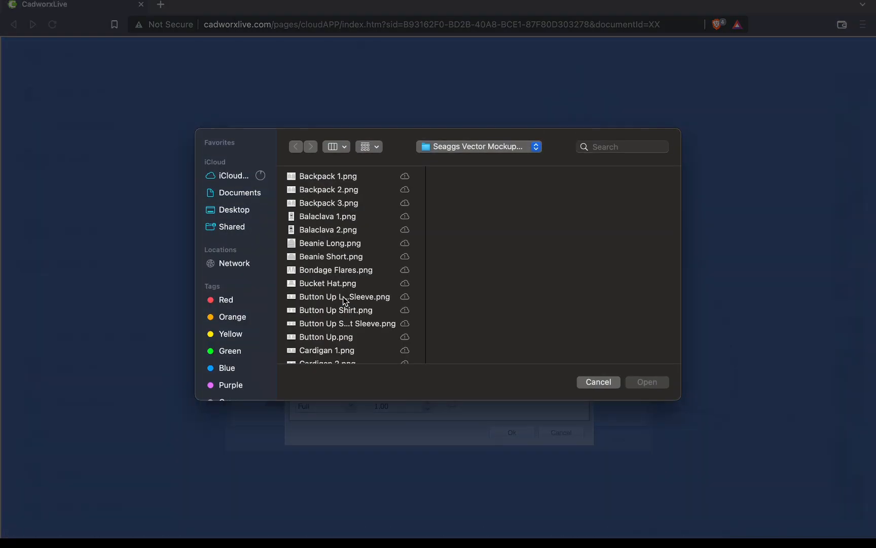
left_click(459, 146)
left_click(459, 215)
left_click(359, 316)
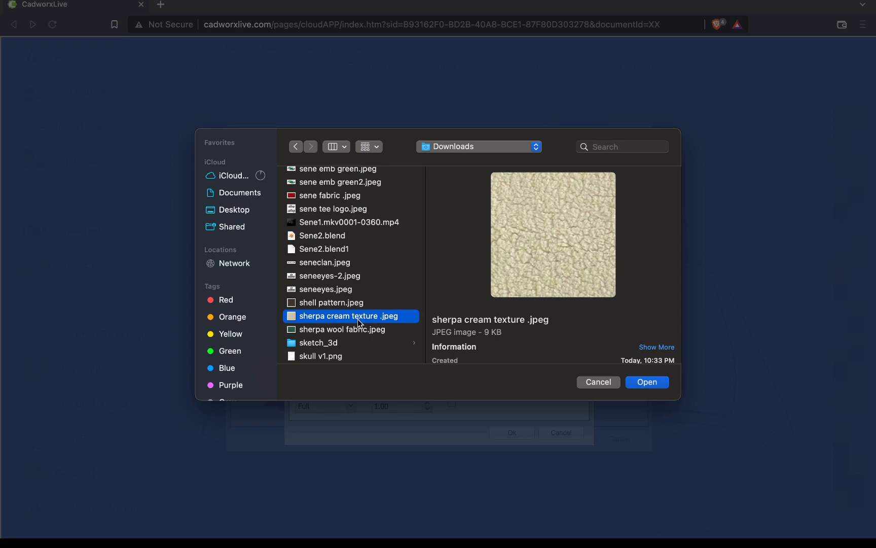
left_click(643, 382)
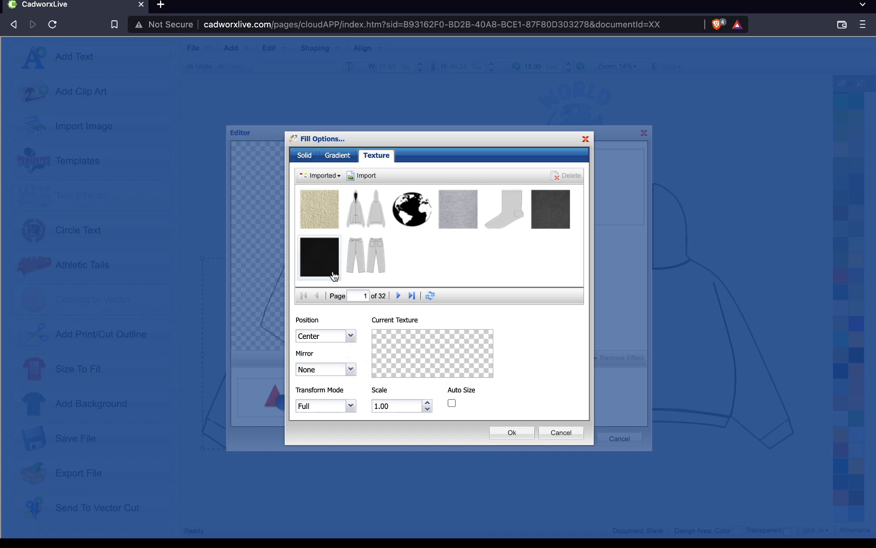
Step: Fill the left-hand sleeve and body panel of the front hoodie with the imported cream sherpa texture at scale 1.00
left_click(330, 229)
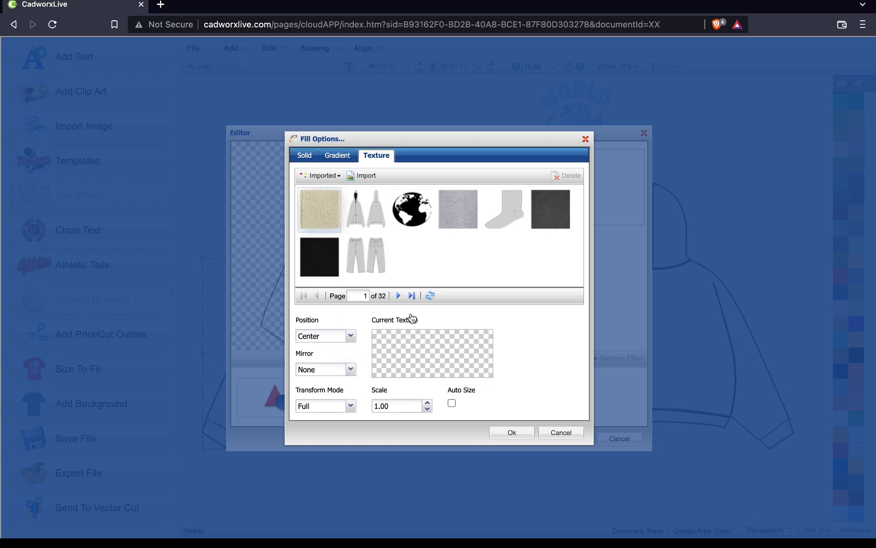
left_click(314, 226)
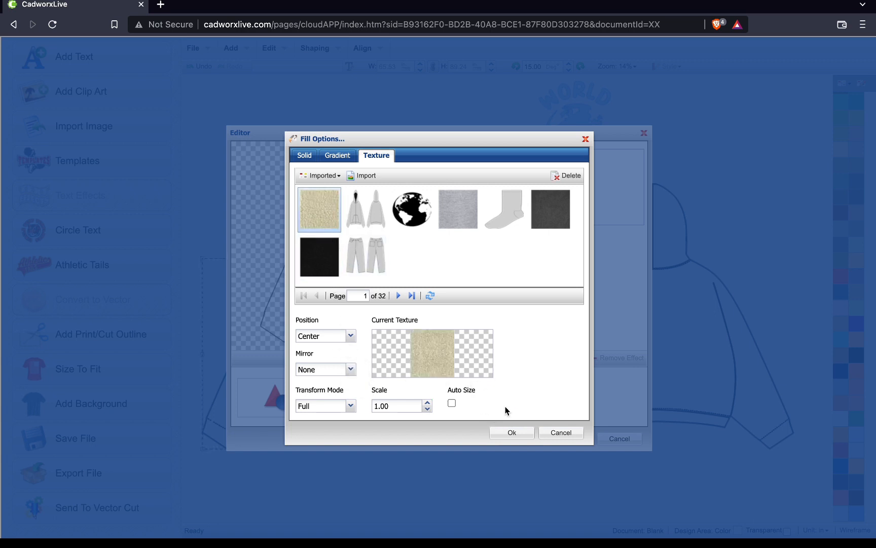
left_click(512, 432)
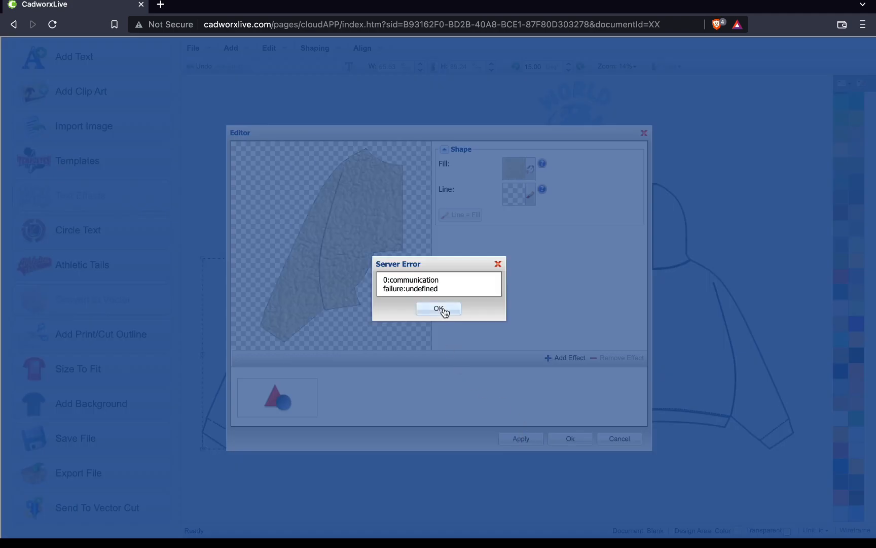
left_click(439, 309)
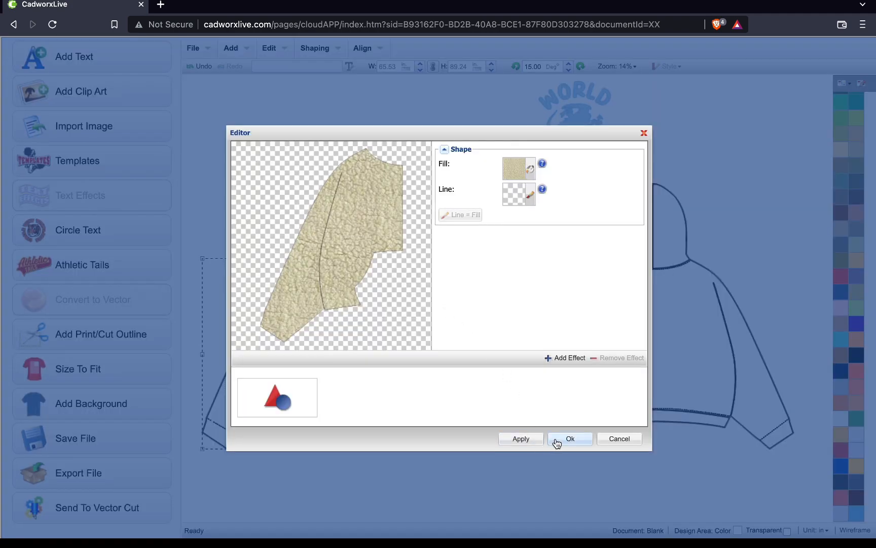
left_click(524, 439)
left_click(563, 439)
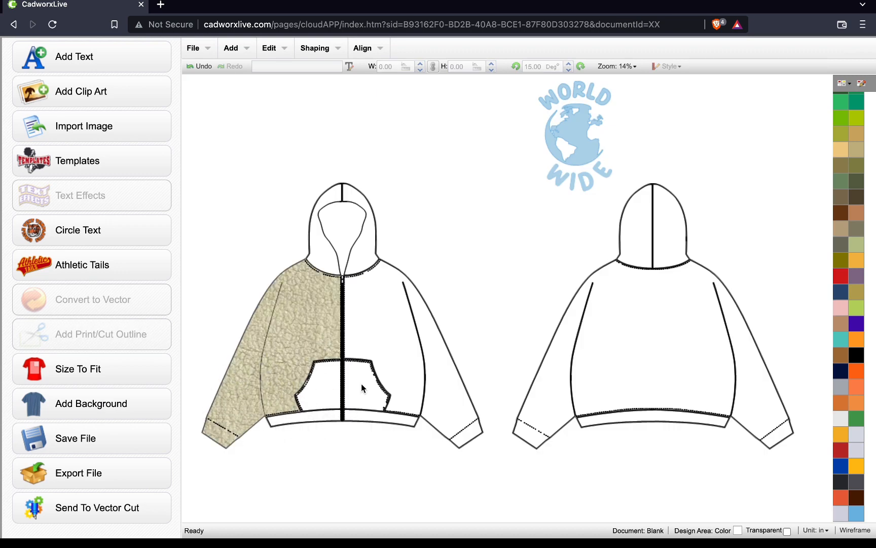
Step: Fill the right-hand sleeve and body panel of the front hoodie with the cream sherpa texture
double_click(400, 352)
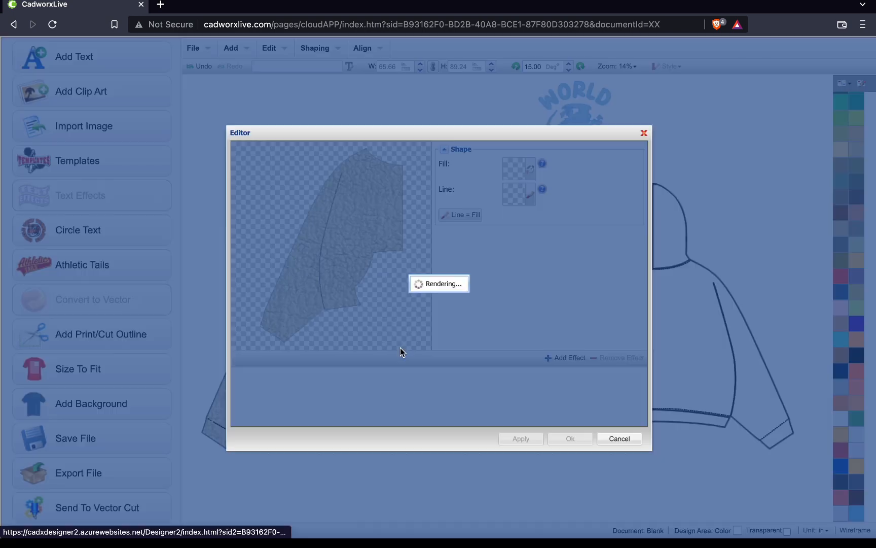
left_click(529, 169)
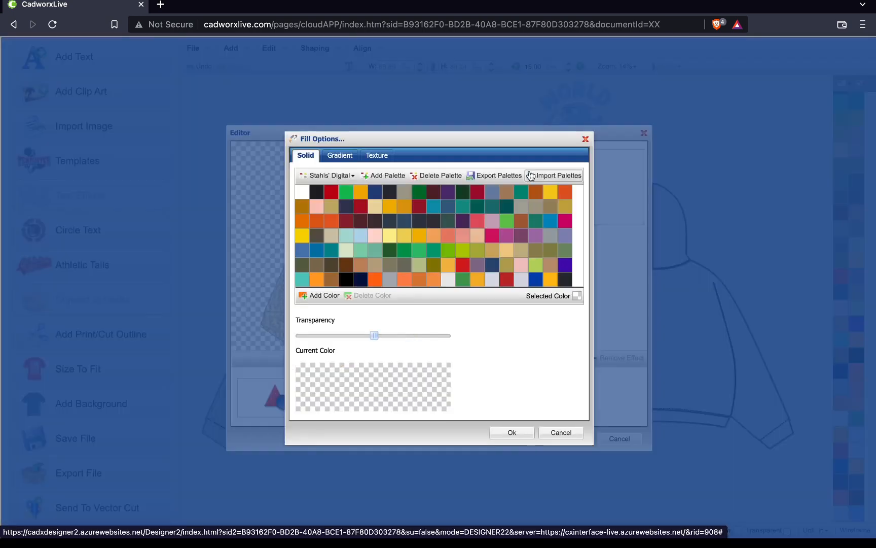
left_click(375, 156)
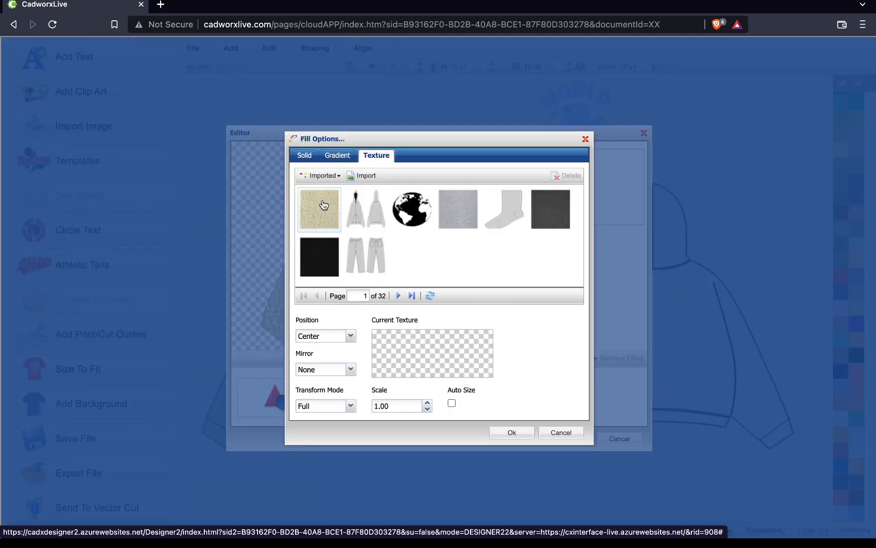
left_click(512, 434)
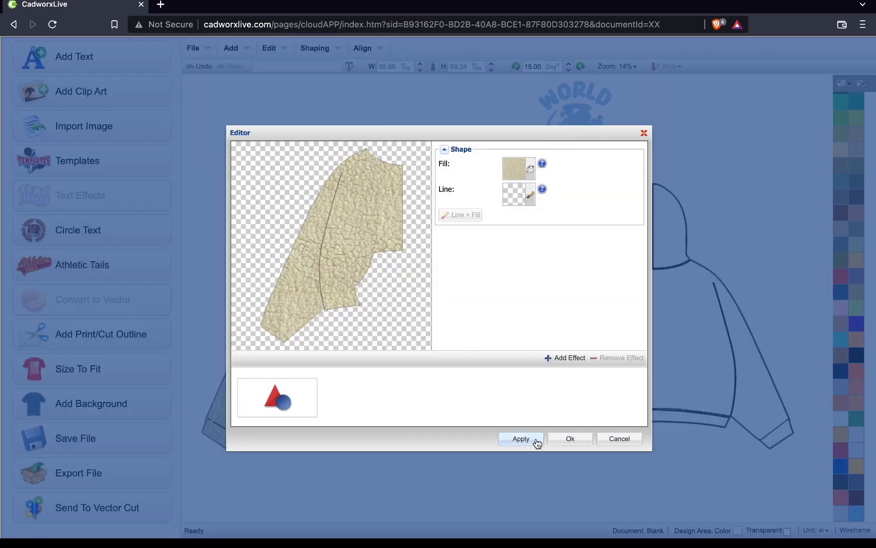
left_click(570, 439)
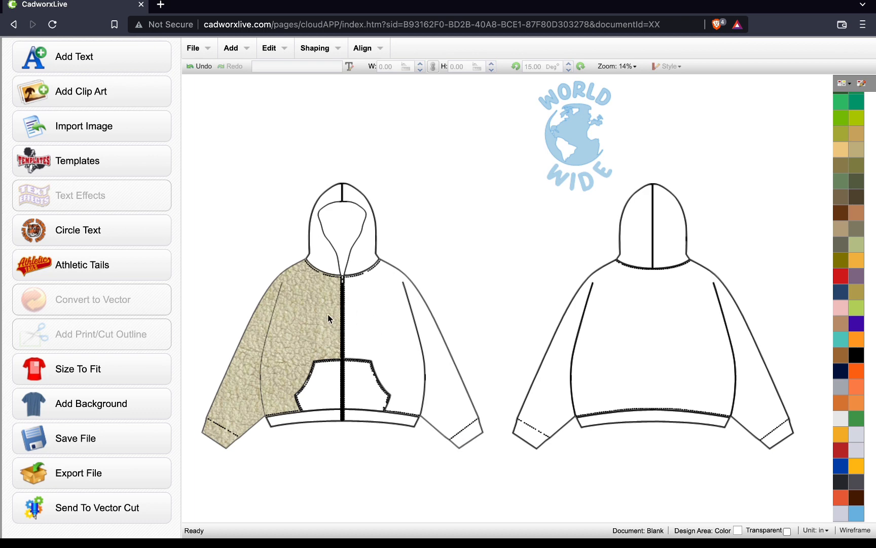
Step: Fill the right-hand half of the front hoodie's hood with the cream sherpa texture
double_click(358, 197)
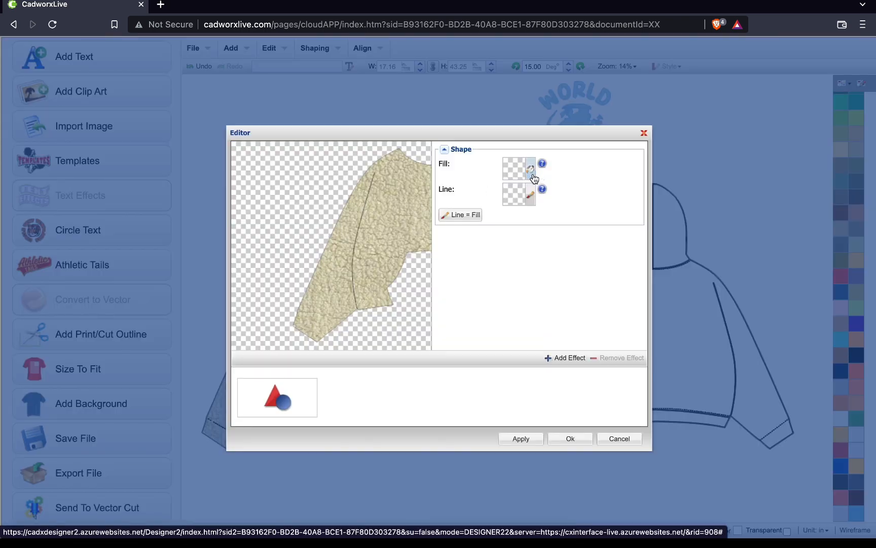
left_click(527, 170)
left_click(375, 157)
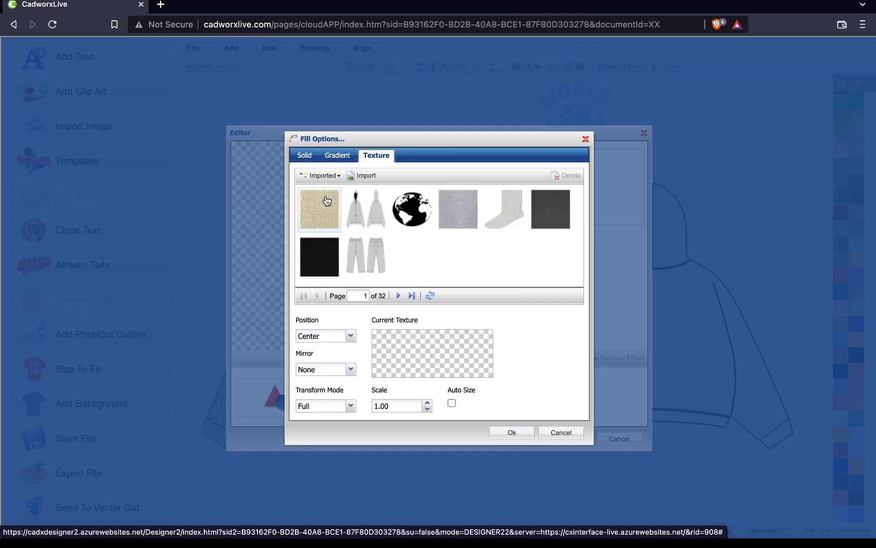
left_click(506, 433)
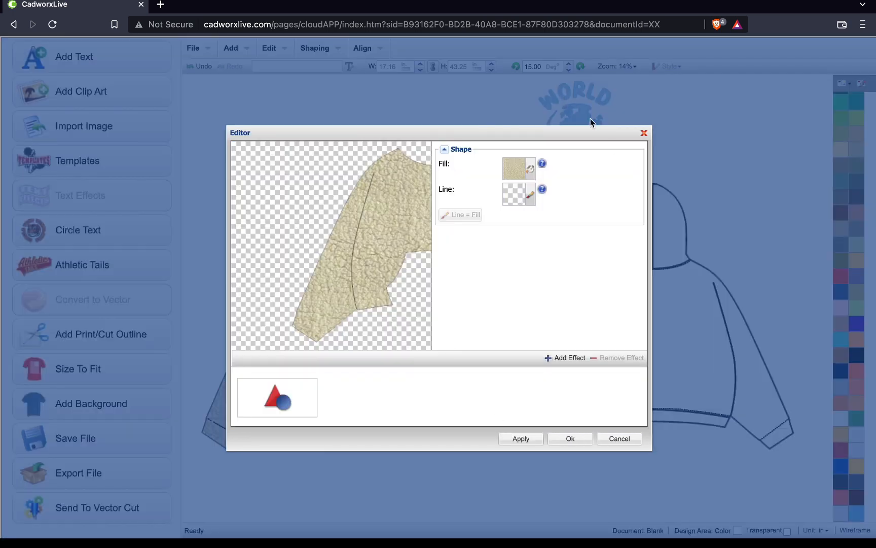
left_click(573, 436)
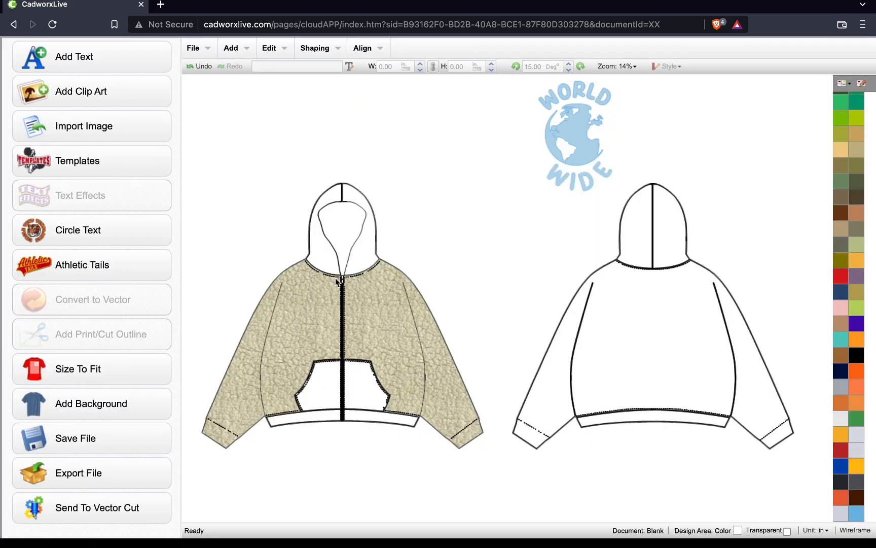
Step: Fill the left-hand half of the front hoodie's hood with the cream sherpa texture
double_click(310, 246)
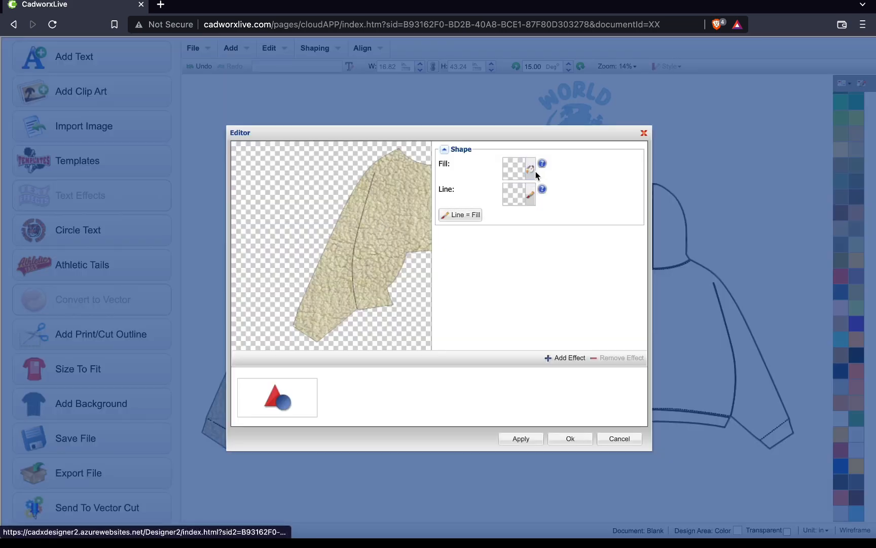
left_click(534, 172)
left_click(376, 155)
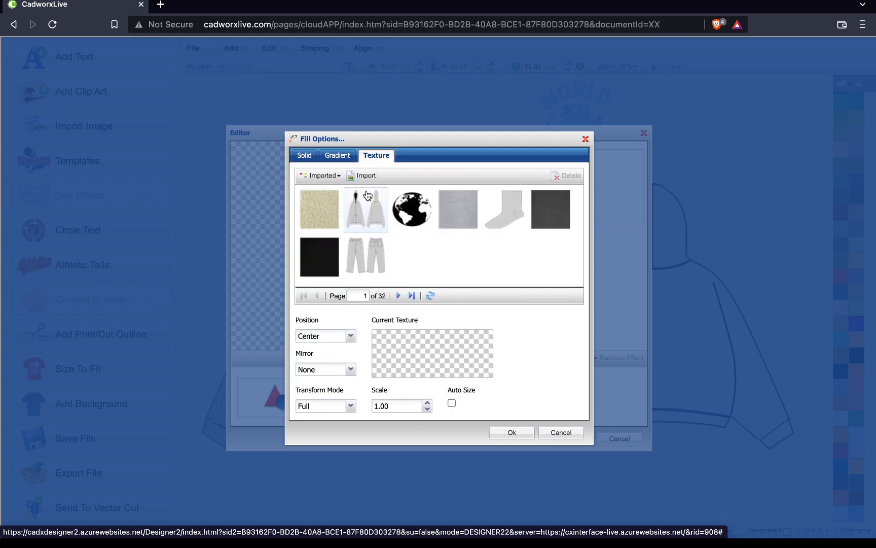
left_click(320, 207)
left_click(510, 434)
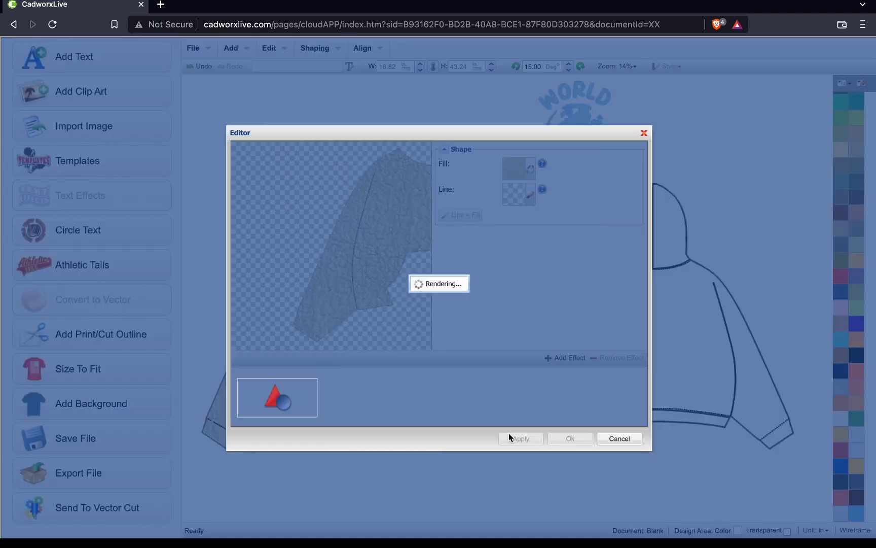
left_click(568, 439)
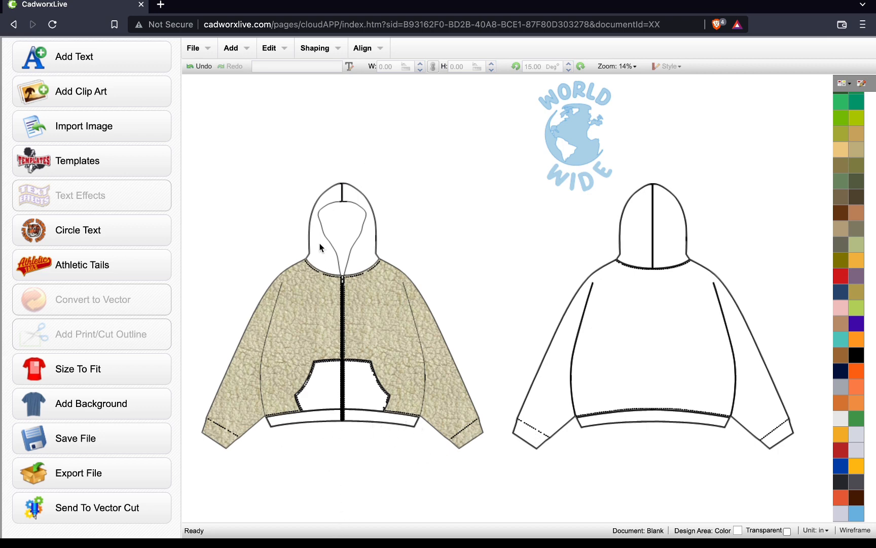
left_click(343, 237)
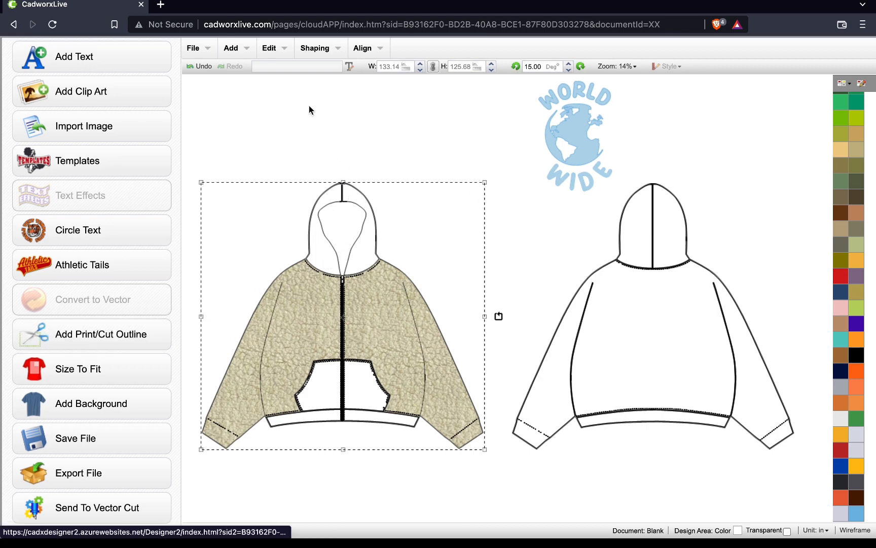
left_click(309, 106)
left_click(339, 238)
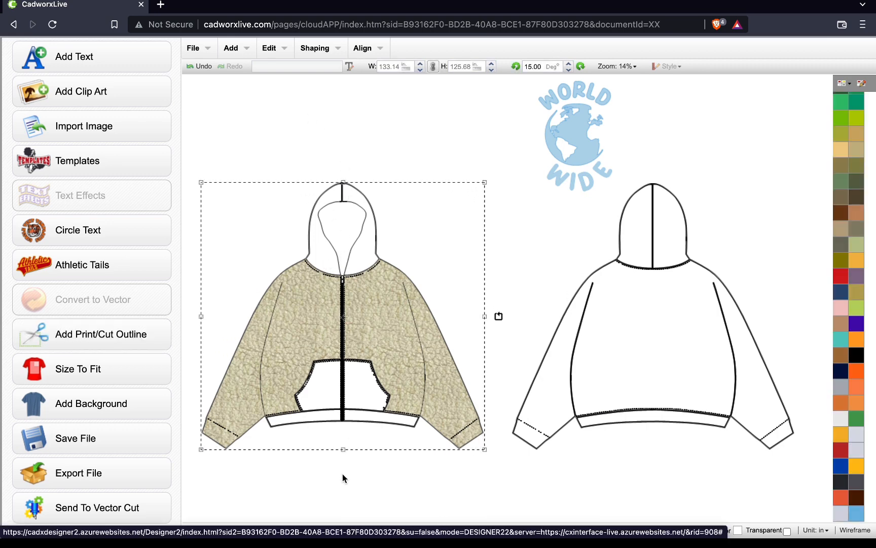
left_click(345, 465)
double_click(342, 228)
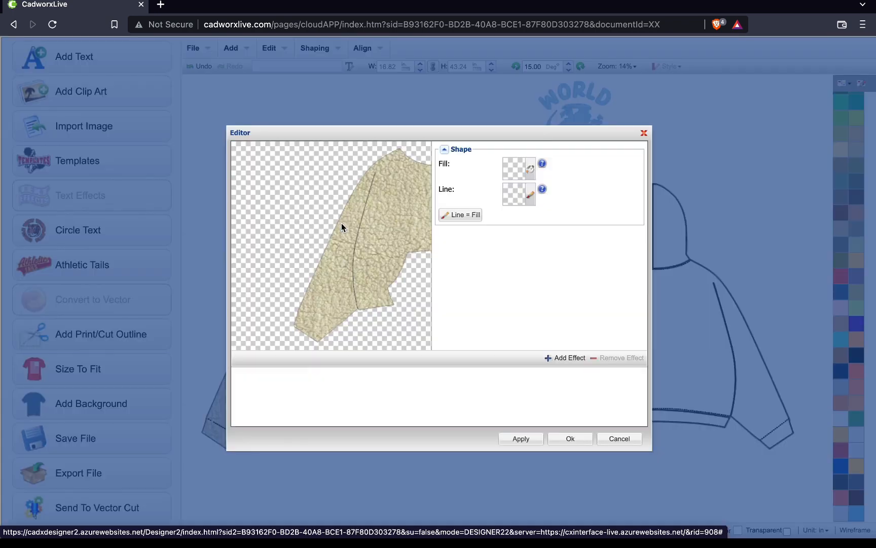
left_click(644, 133)
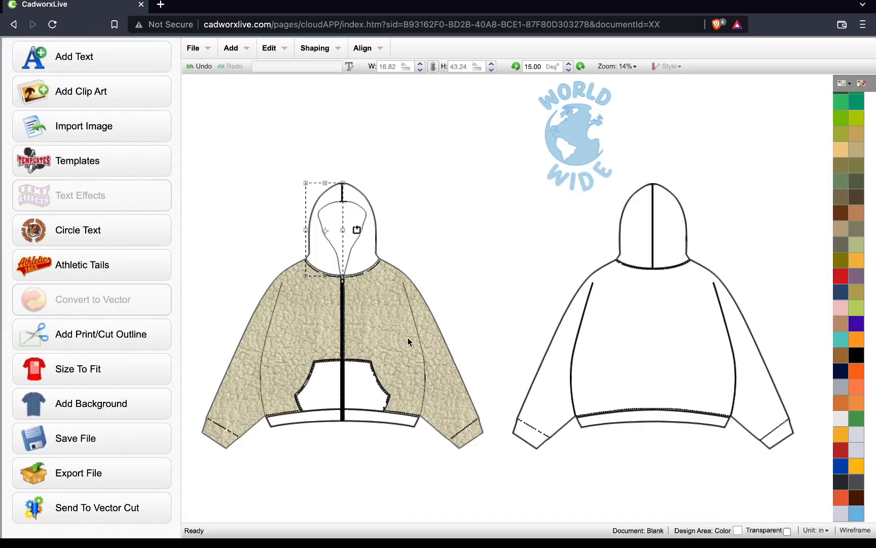
left_click(374, 477)
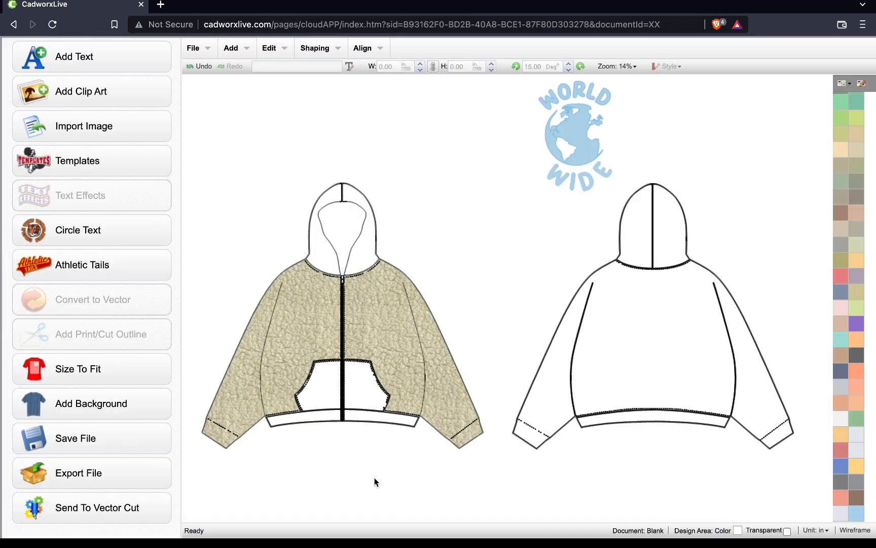
Step: Fill the left-hand half of the front hoodie's bottom waistband with the cream sherpa texture
double_click(317, 419)
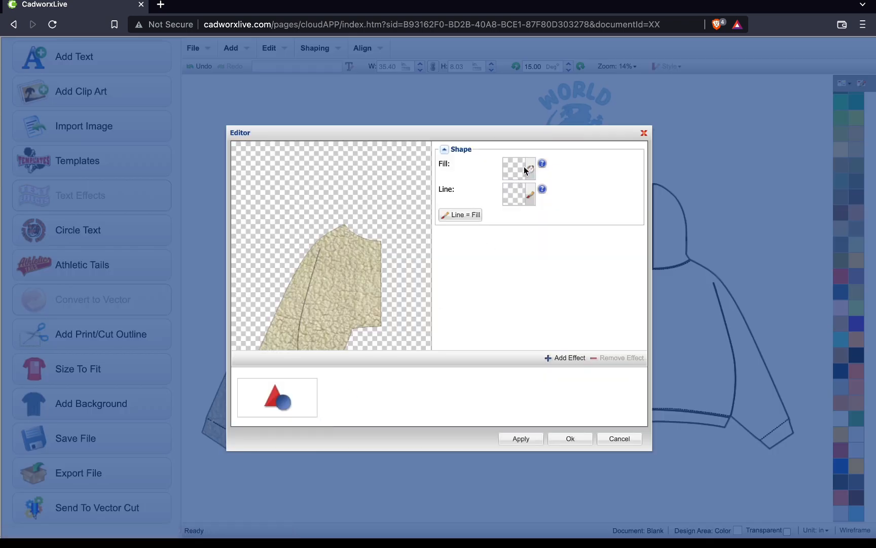
left_click(524, 166)
left_click(377, 155)
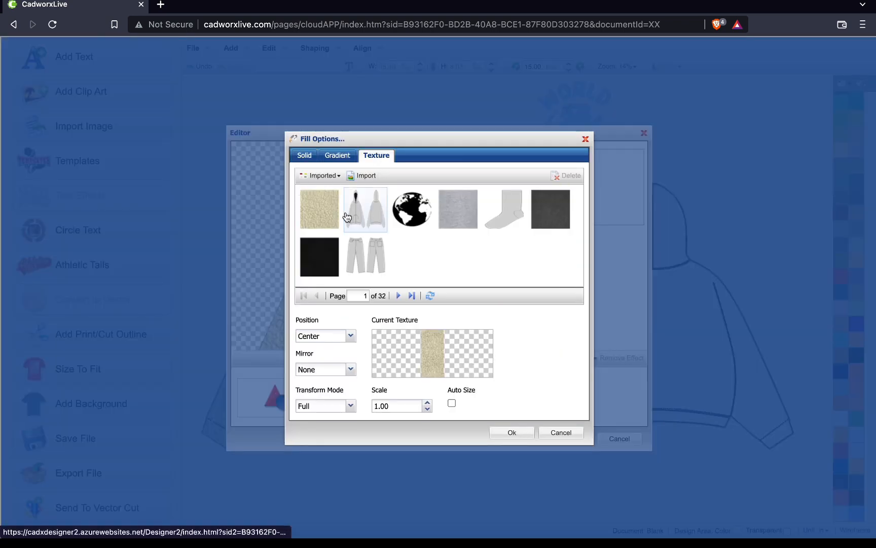
left_click(511, 432)
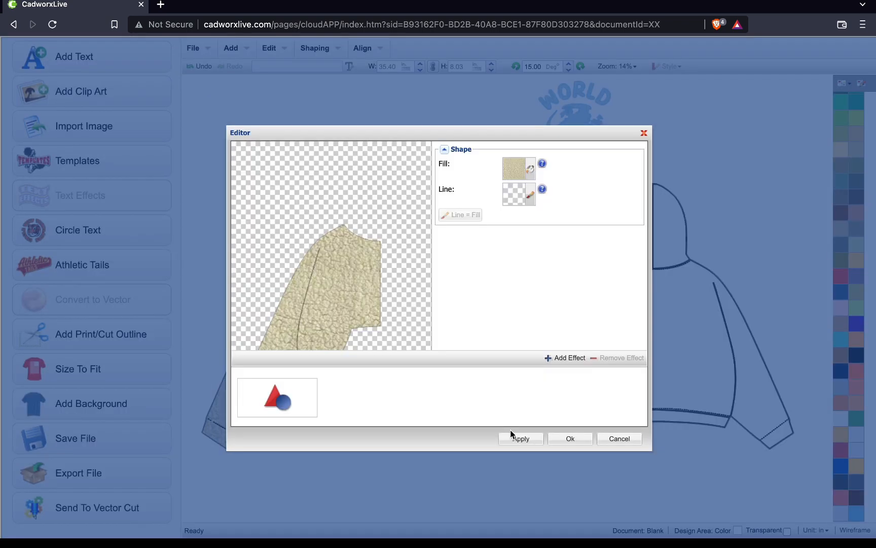
left_click(564, 438)
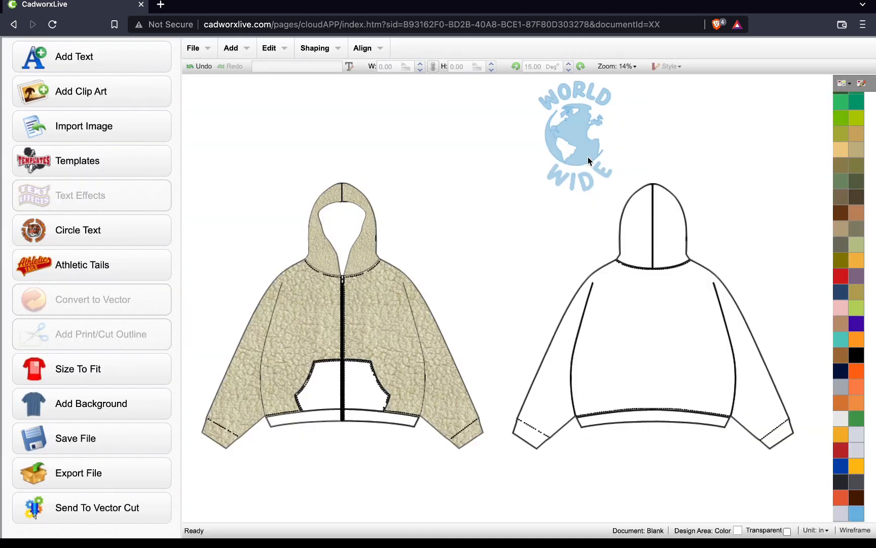
Step: Place the WORLD WIDE design in front of the front hoodie's left-hand chest panel and shrink it to about 18 by 27 in
left_click_drag(588, 160, 306, 319)
right_click(308, 320)
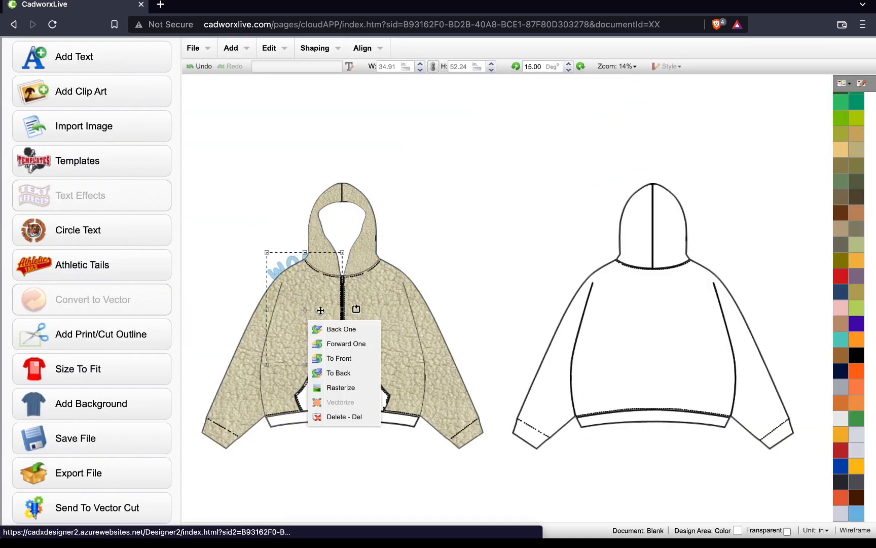
left_click(343, 363)
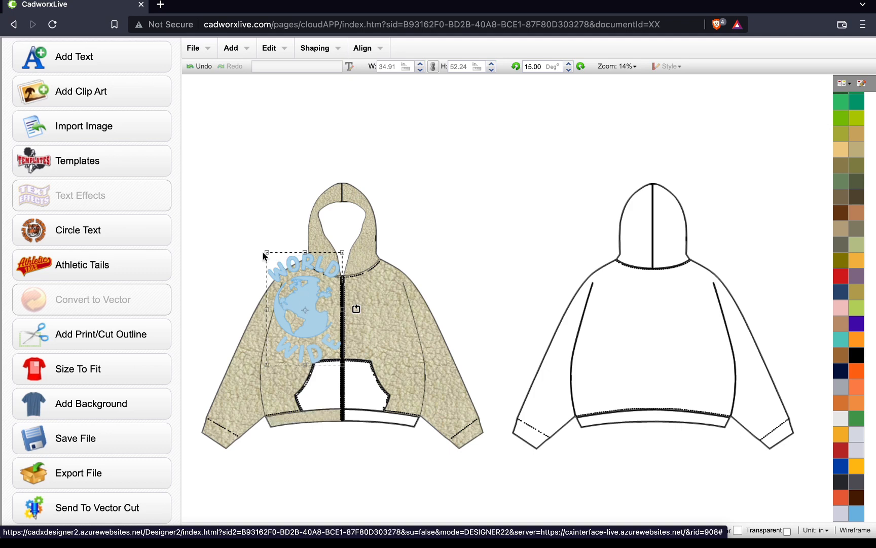
left_click_drag(264, 256, 308, 309)
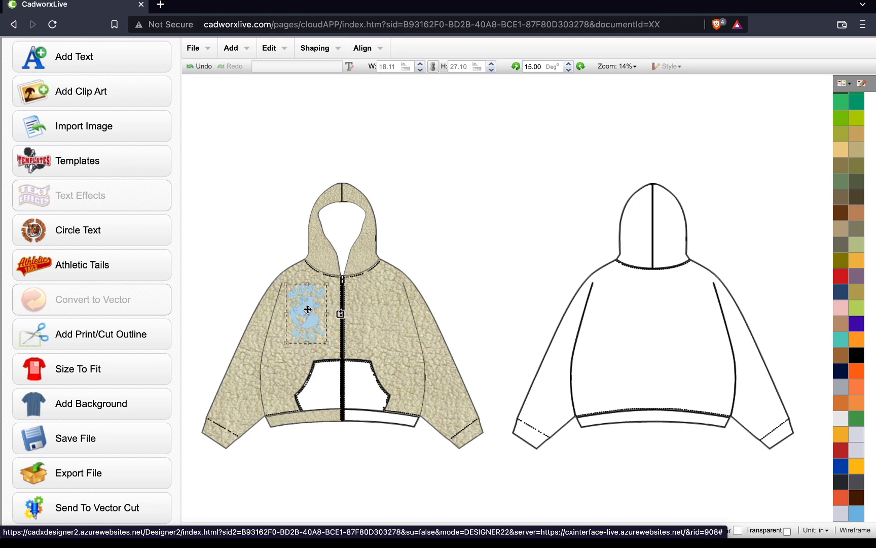
left_click(270, 235)
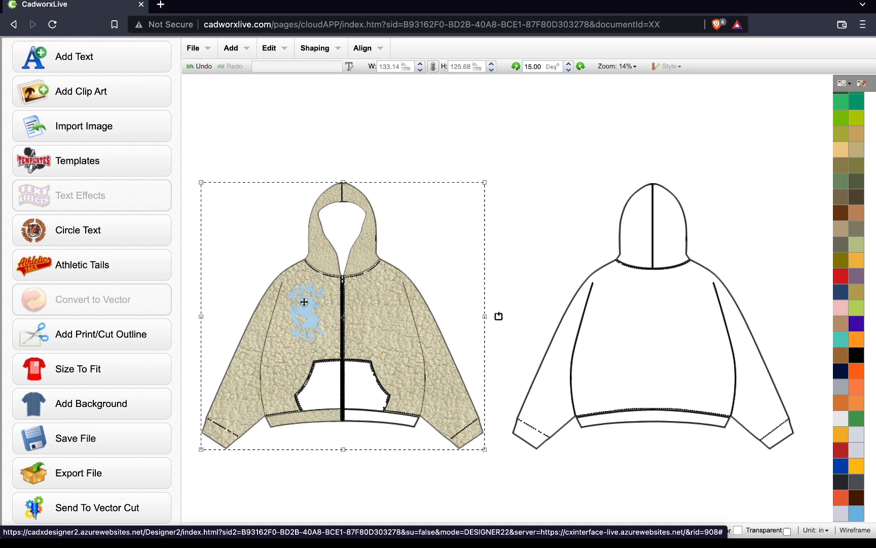
Step: Reposition the small WORLD WIDE design slightly higher on the front hoodie's left-hand chest panel
left_click(271, 164)
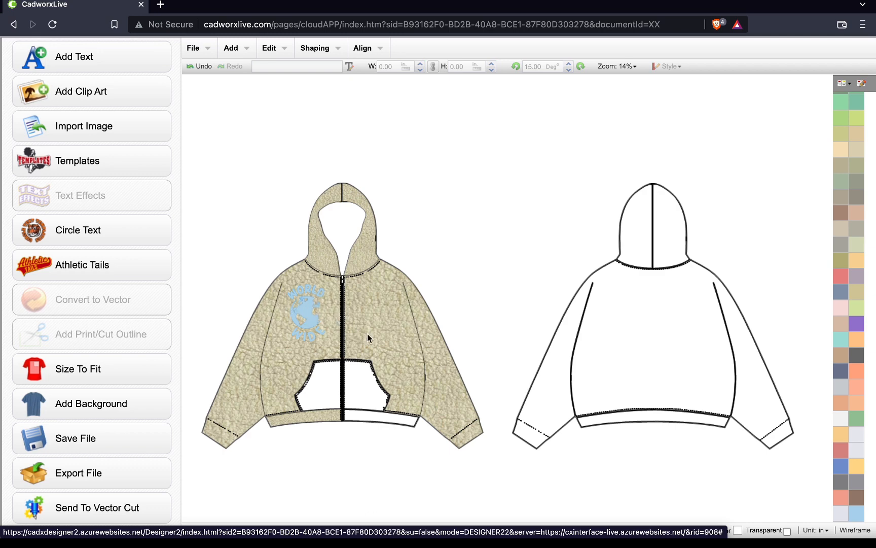
left_click(306, 307)
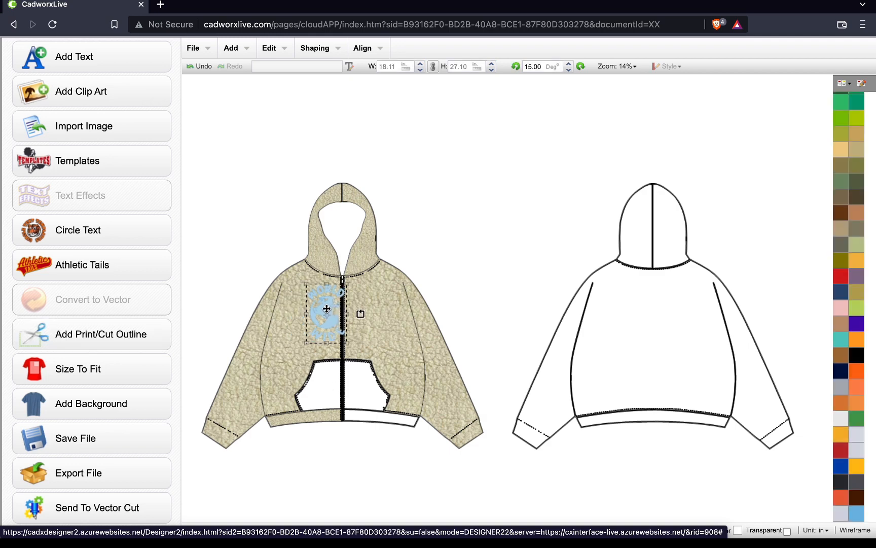
left_click_drag(302, 307, 303, 304)
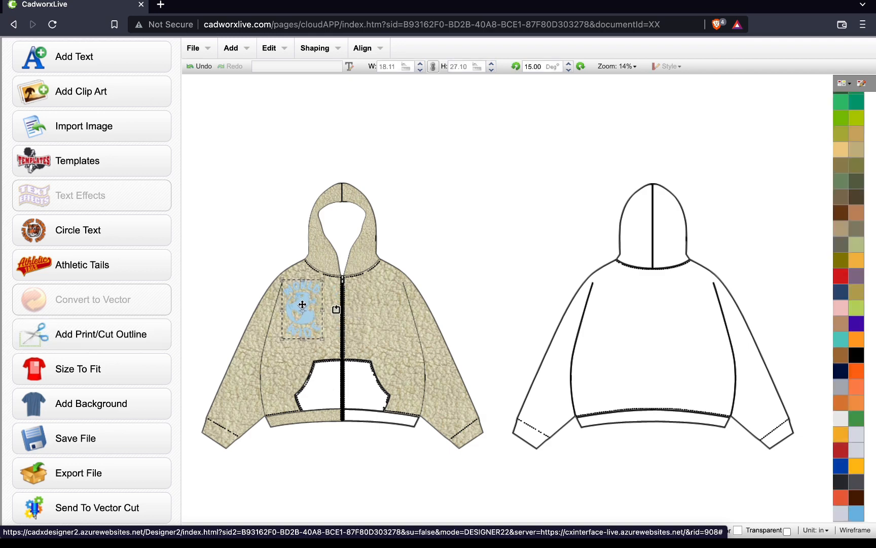
Step: Fill the right-hand half of the front hoodie's bottom waistband with the cream sherpa texture
double_click(368, 418)
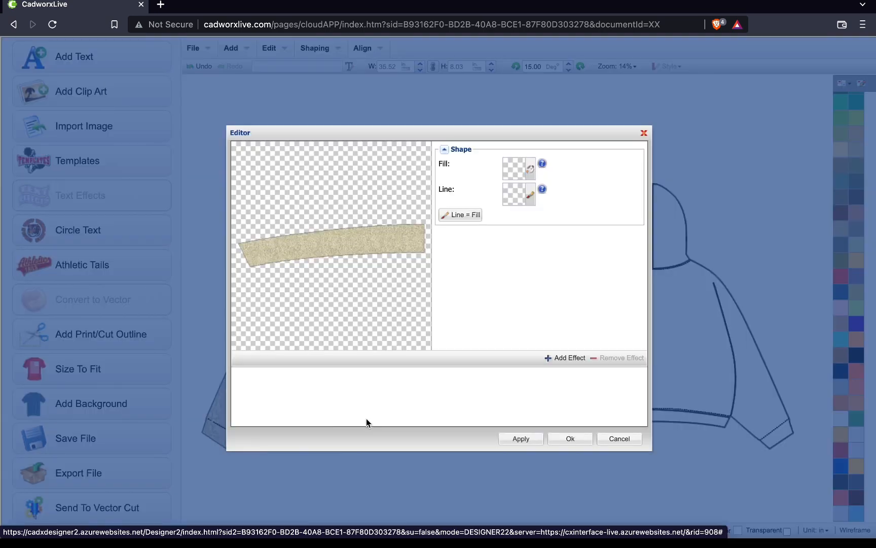
left_click(523, 174)
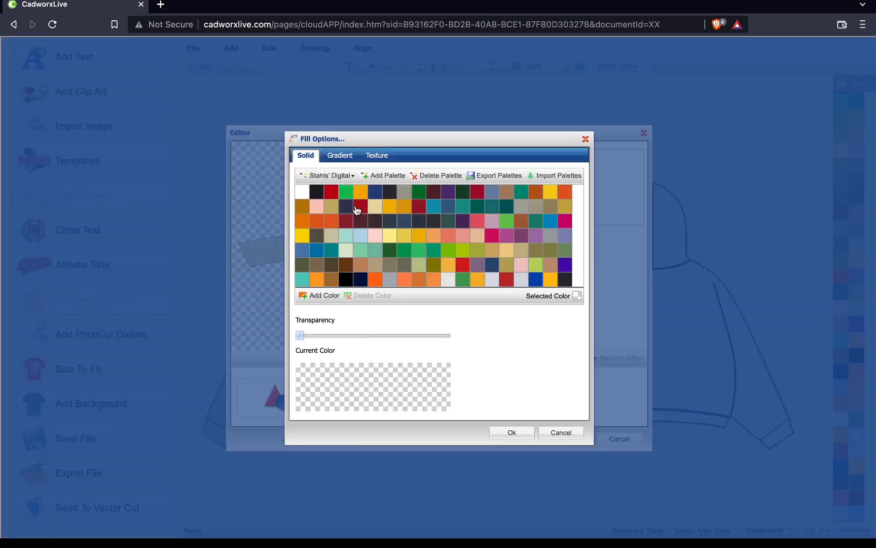
left_click(369, 159)
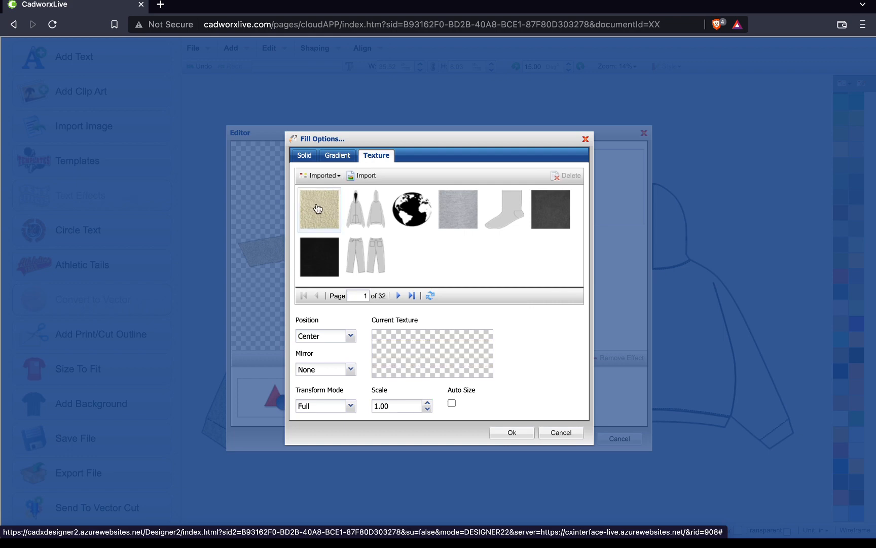
left_click(511, 432)
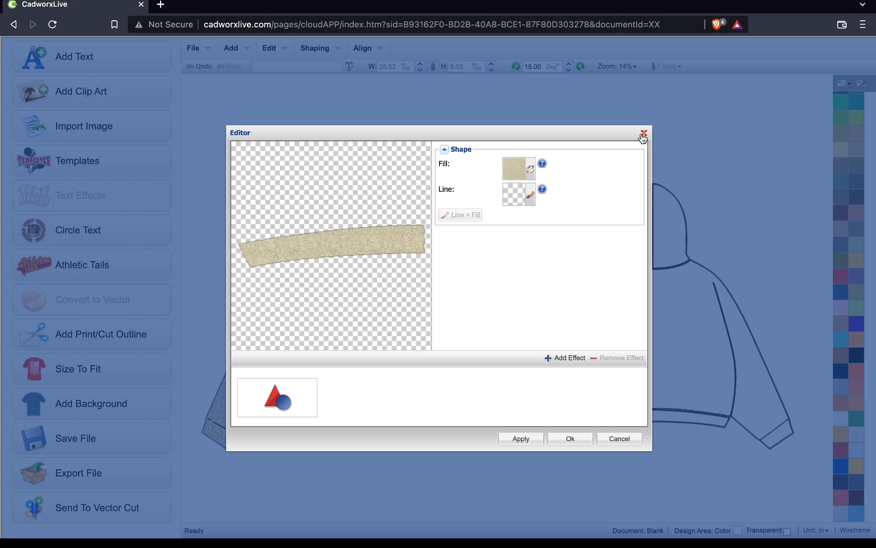
left_click(571, 439)
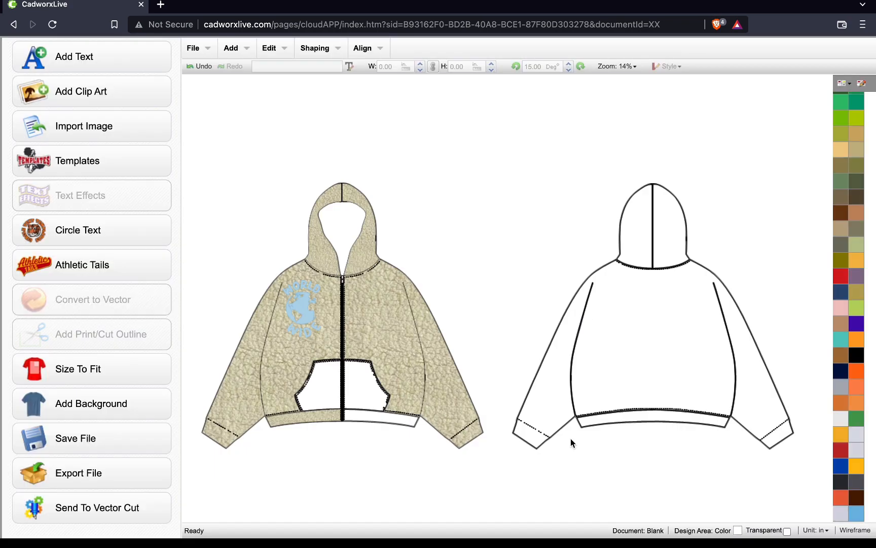
left_click(376, 419)
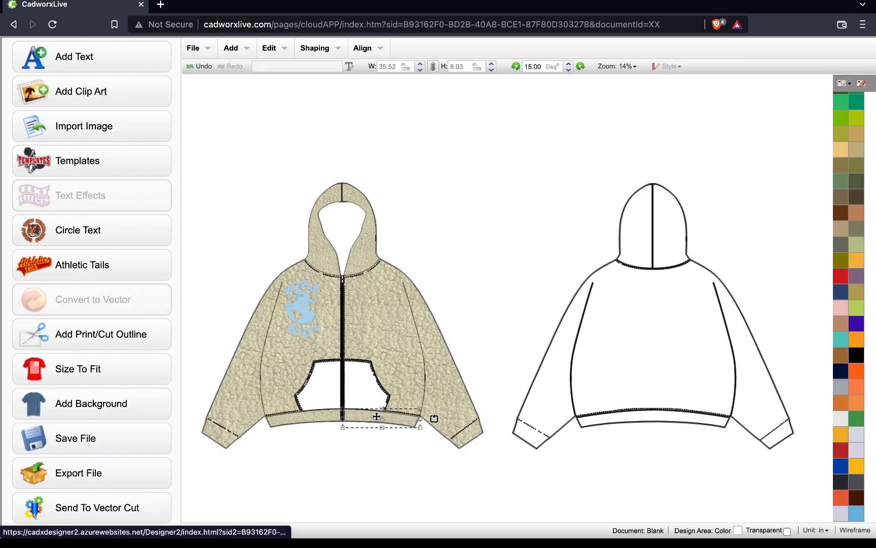
Step: Examine the overlapping pieces around the front hoodie's hood opening to find which shape lies behind it
left_click(332, 221)
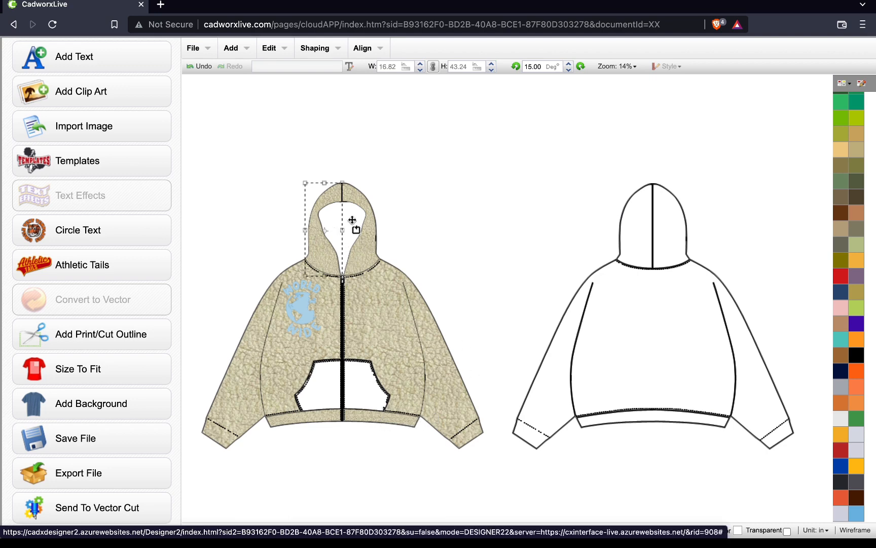
left_click(344, 221)
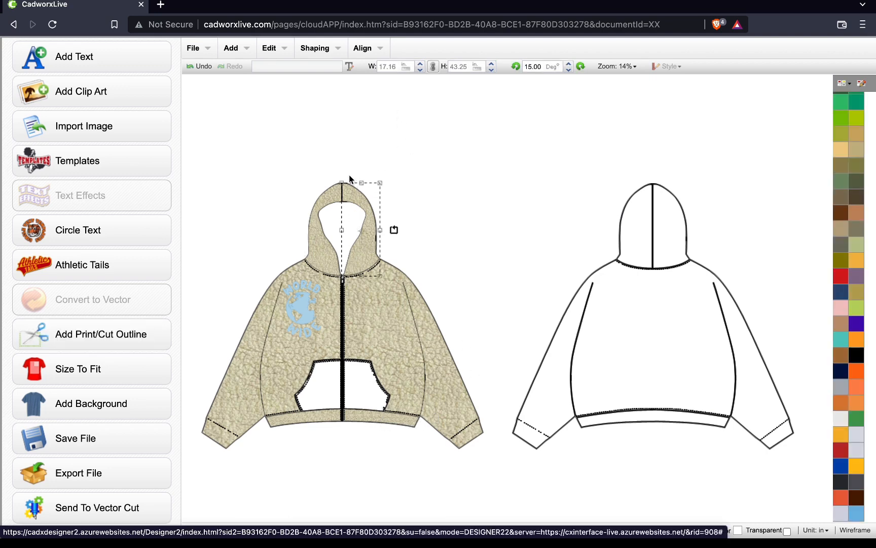
left_click(327, 185)
left_click(343, 247)
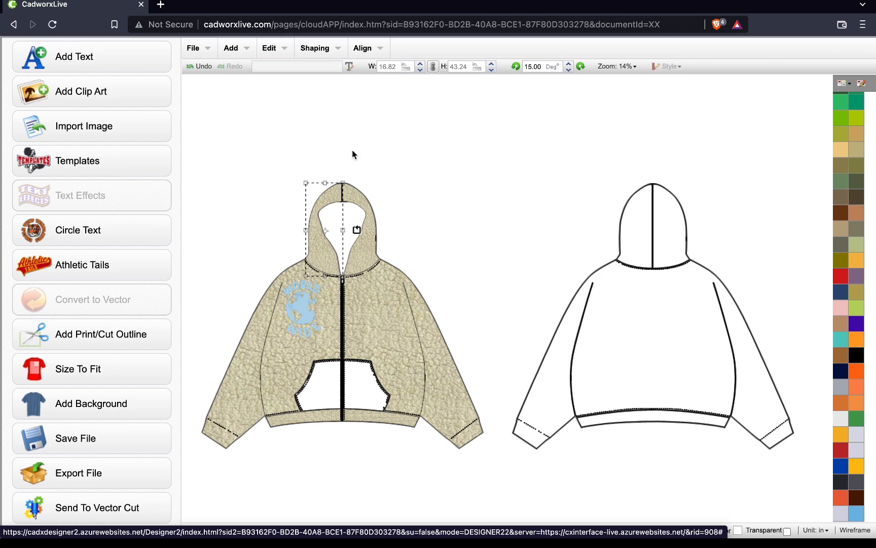
left_click(342, 219)
left_click(338, 228)
left_click(342, 139)
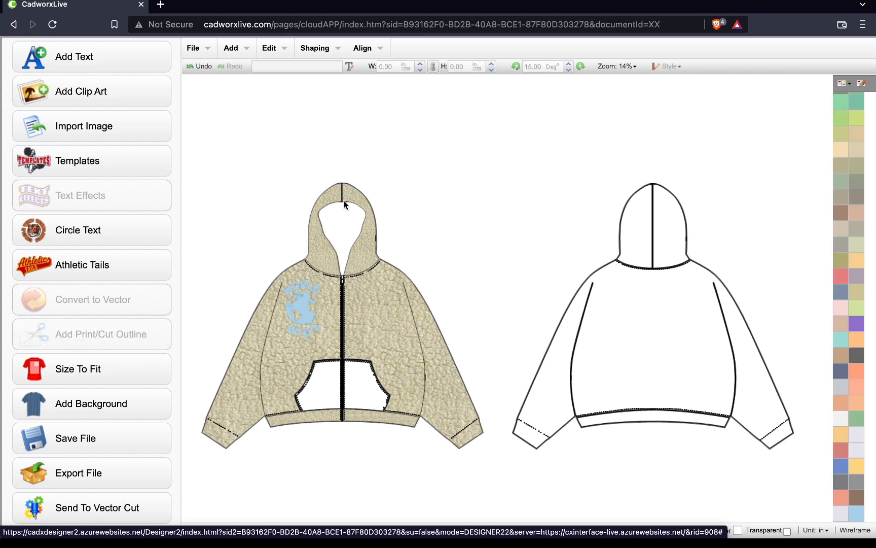
left_click(344, 201)
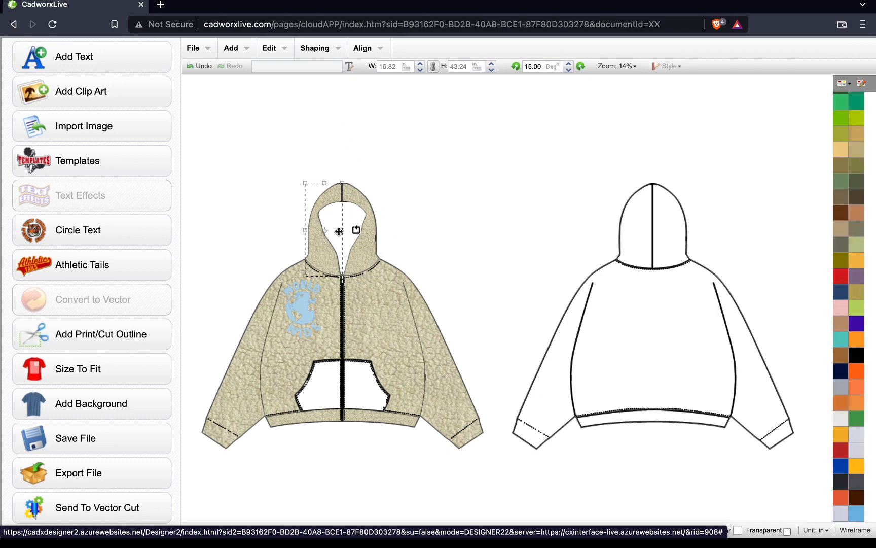
left_click(347, 101)
Step: Fill the full front hoodie silhouette behind the hood opening and pockets with the cream sherpa texture
double_click(343, 220)
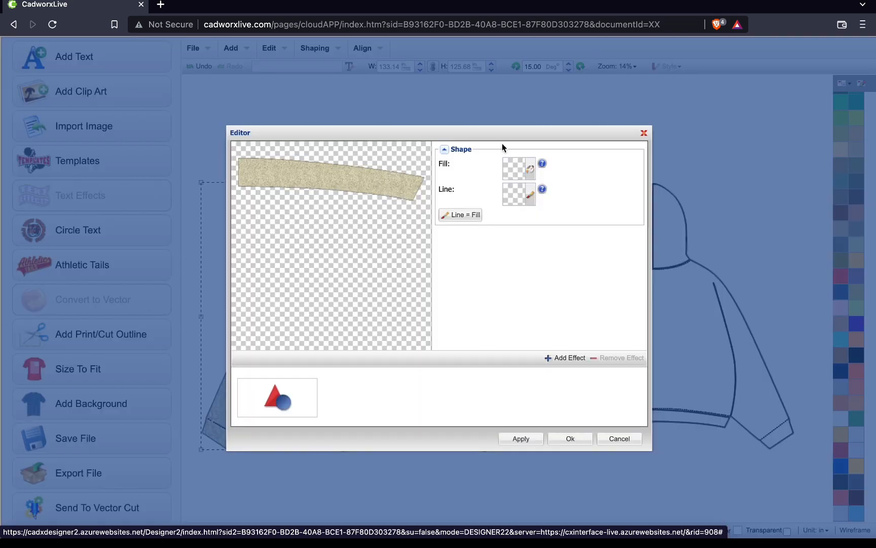
left_click(524, 164)
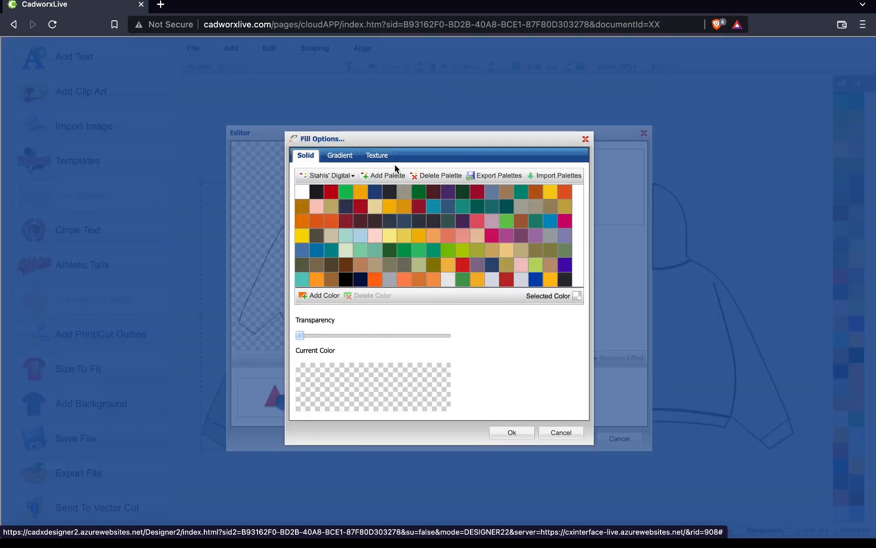
left_click(387, 155)
left_click(334, 212)
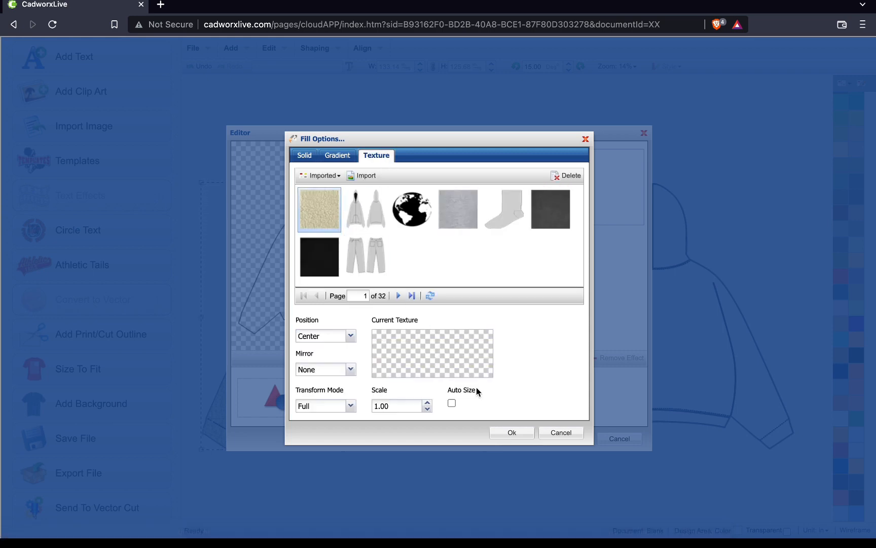
left_click(513, 432)
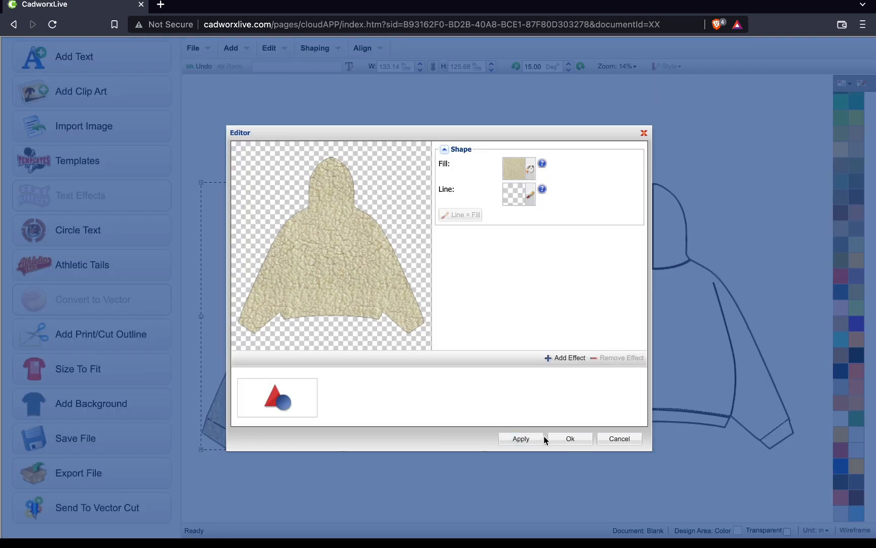
left_click(564, 440)
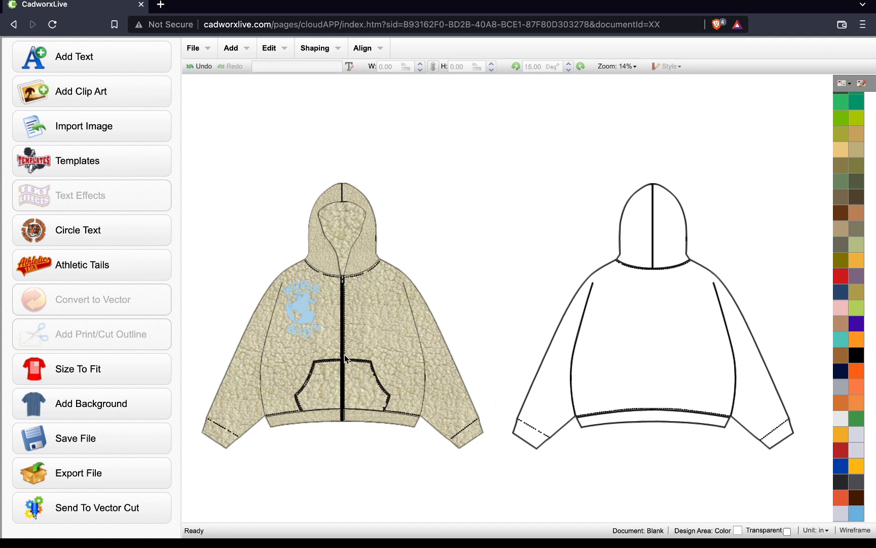
Step: Shift the chest WORLD WIDE design closer to the zipper and place a duplicate of it above the front hoodie's left-hand shoulder
left_click(303, 318)
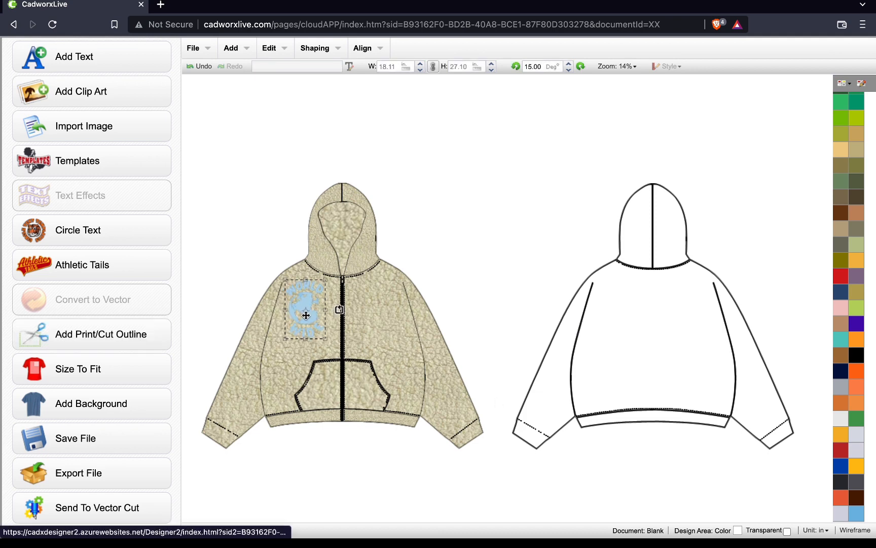
left_click_drag(308, 316, 309, 316)
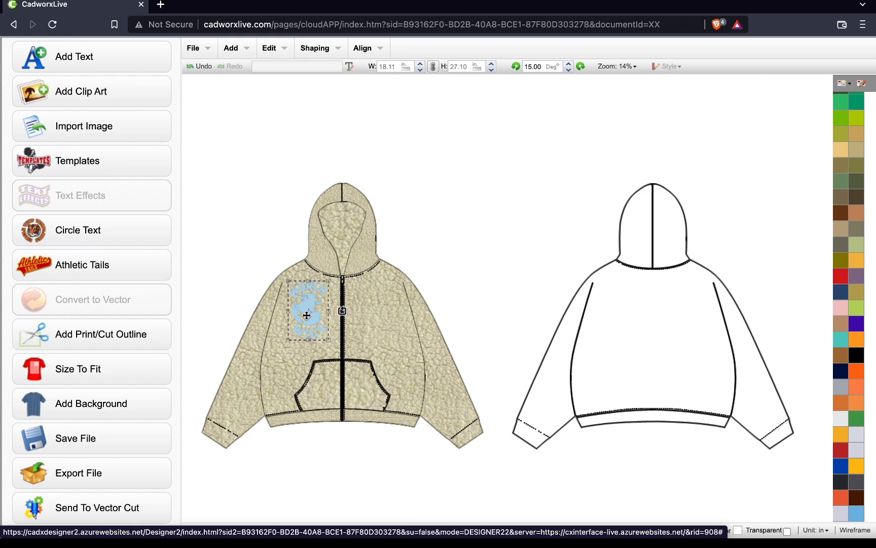
mouse_move(309, 316)
left_mouse_down()
mouse_move(286, 263)
mouse_move(309, 316)
left_mouse_up()
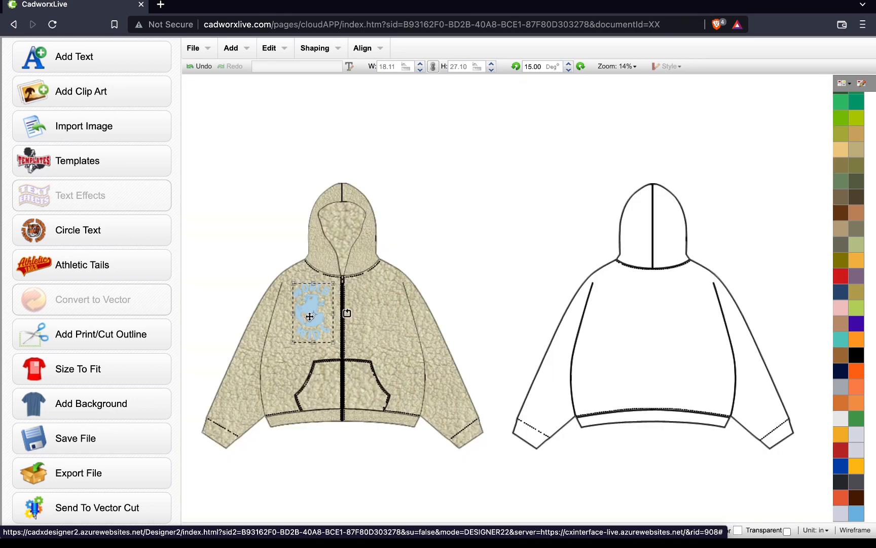
left_click_drag(309, 318, 284, 250)
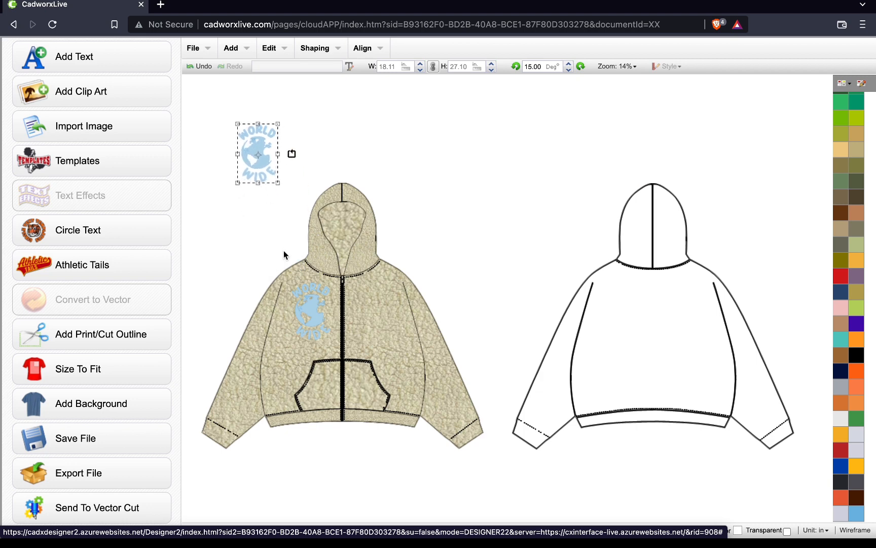
Step: Enlarge the chest WORLD WIDE design to about 21 by 31 in and reposition it on the left-hand chest panel
left_click(308, 300)
left_click_drag(331, 286, 338, 273)
left_click_drag(308, 304, 305, 313)
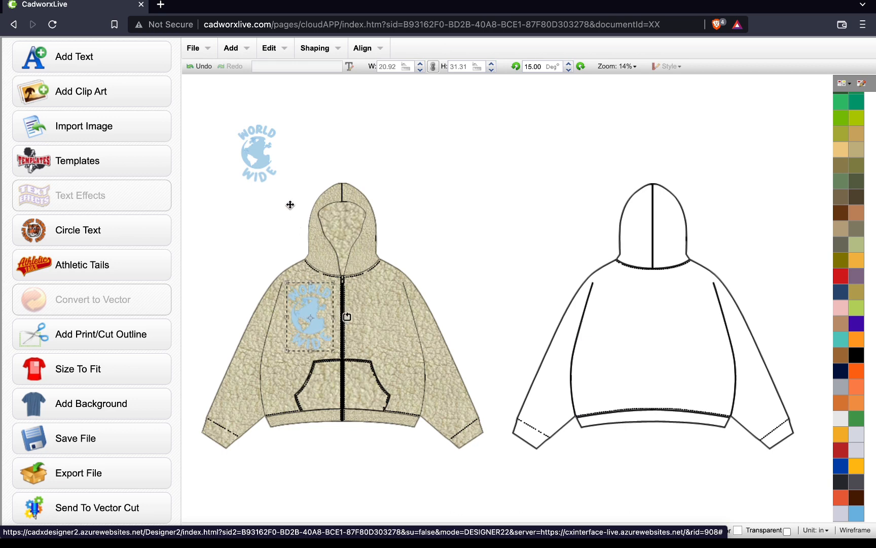
Step: Enlarge the duplicate WORLD WIDE design to about 49 by 73 in and place it beside the front hoodie's hood, above the left-hand shoulder
left_click(377, 164)
left_click(271, 147)
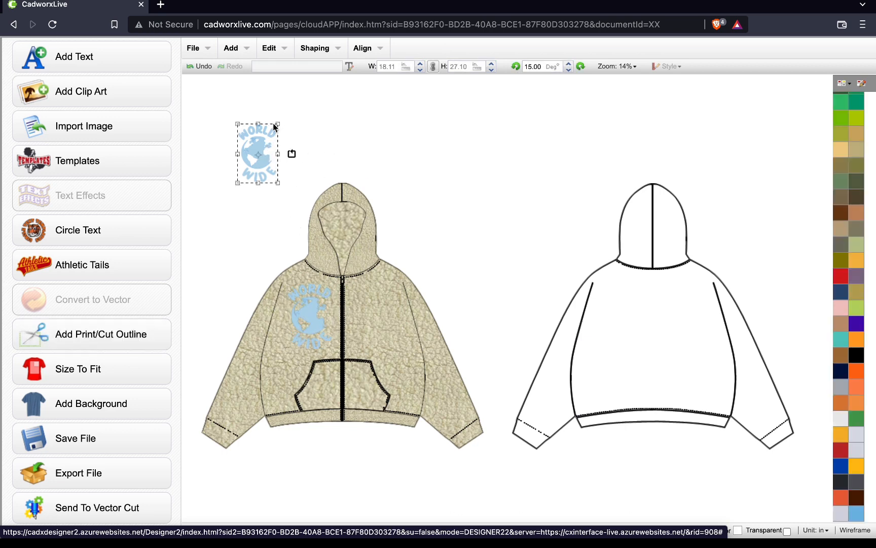
left_click_drag(279, 123, 341, 133)
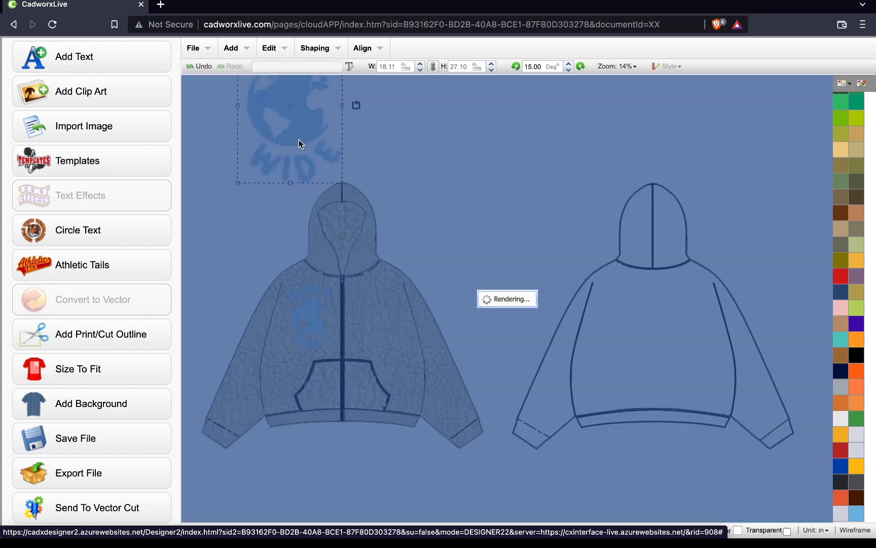
left_click_drag(280, 166, 251, 211)
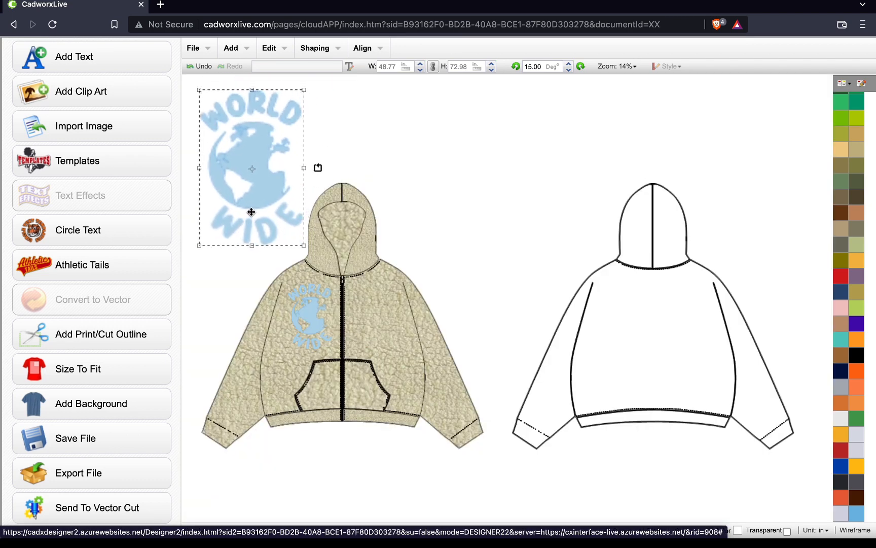
left_click(430, 157)
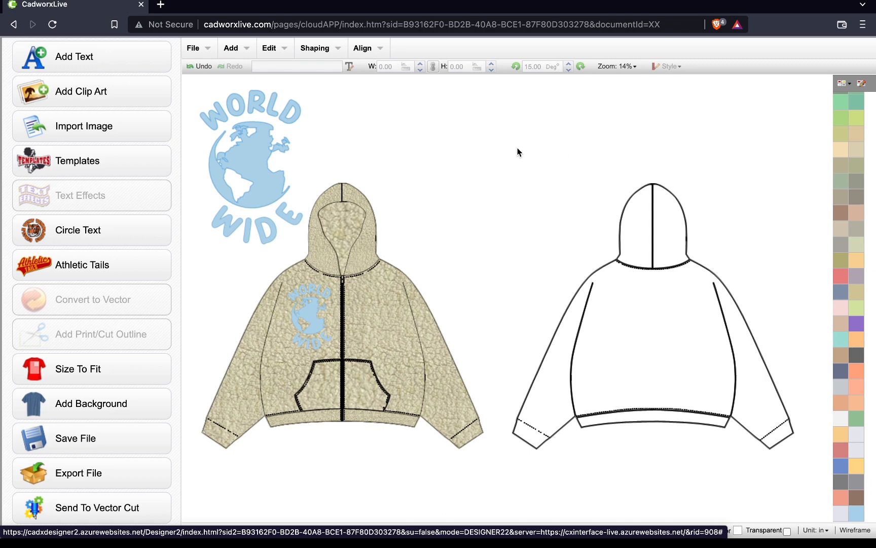
Step: Select the whole back hoodie and fill its silhouette with the cream sherpa texture
left_click_drag(518, 148, 693, 467)
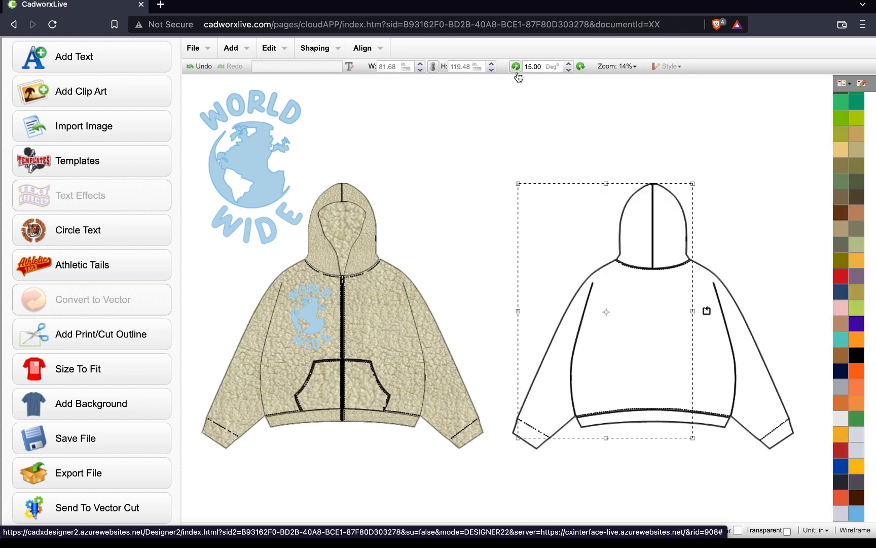
left_click(510, 103)
left_click_drag(506, 107, 807, 510)
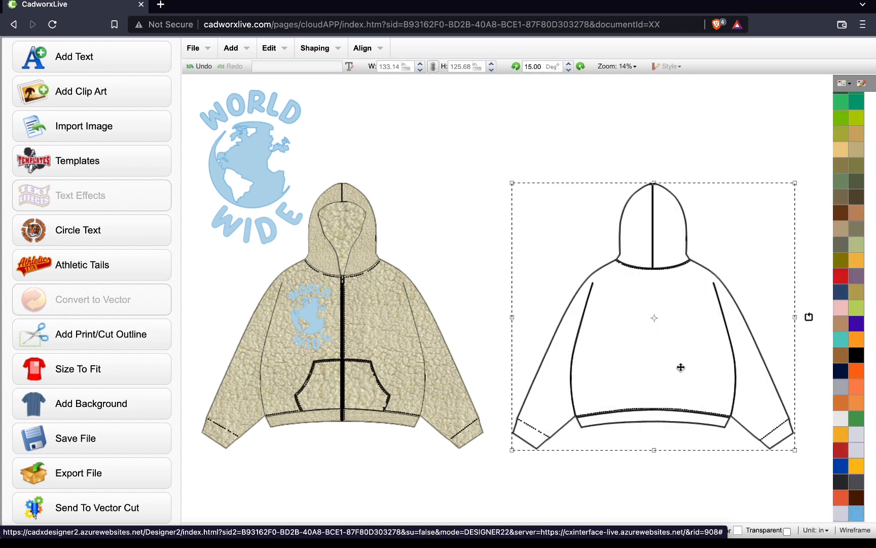
double_click(723, 224)
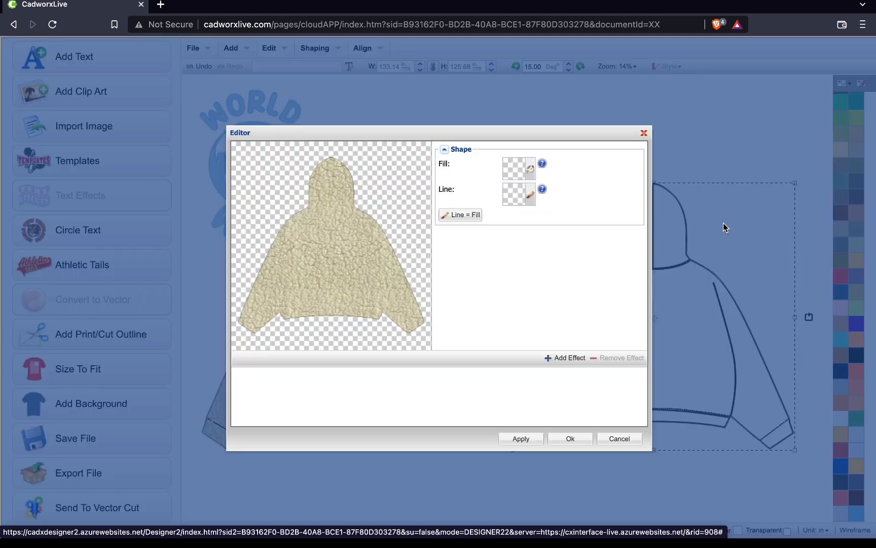
left_click(531, 172)
left_click(380, 157)
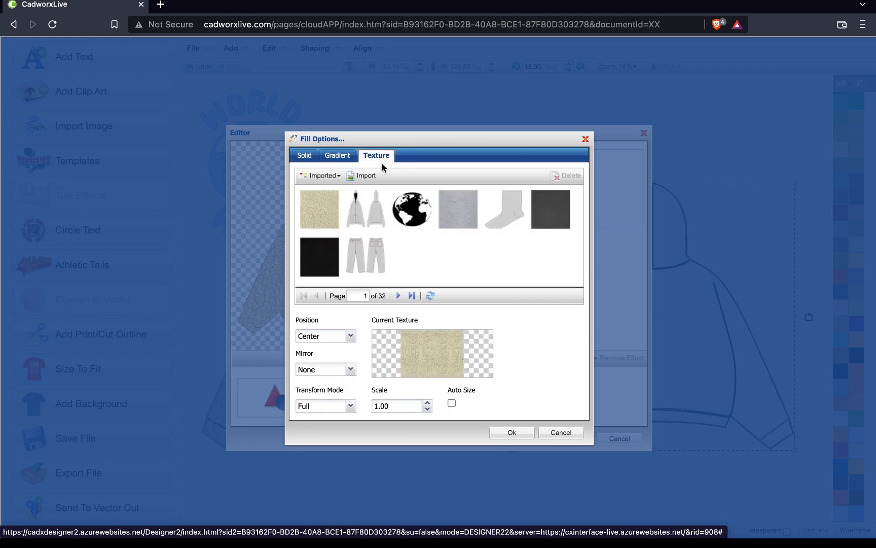
left_click(321, 210)
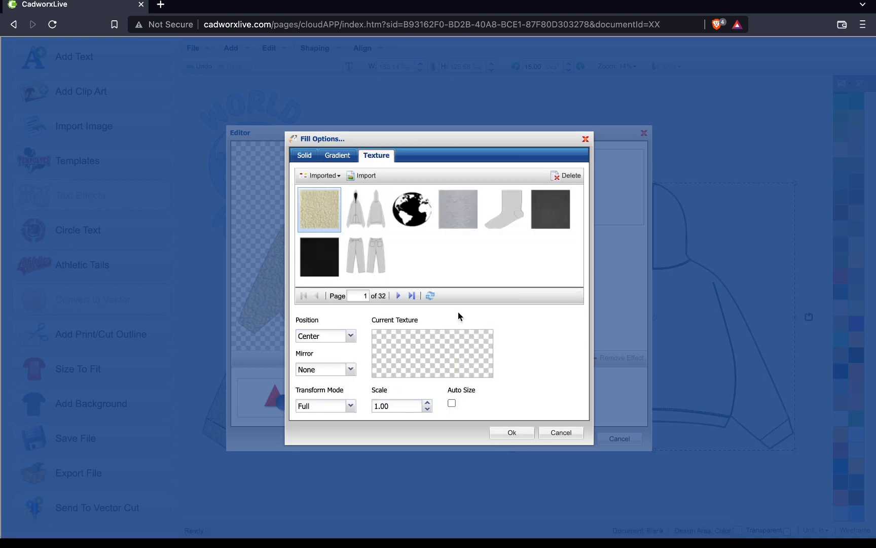
left_click(512, 433)
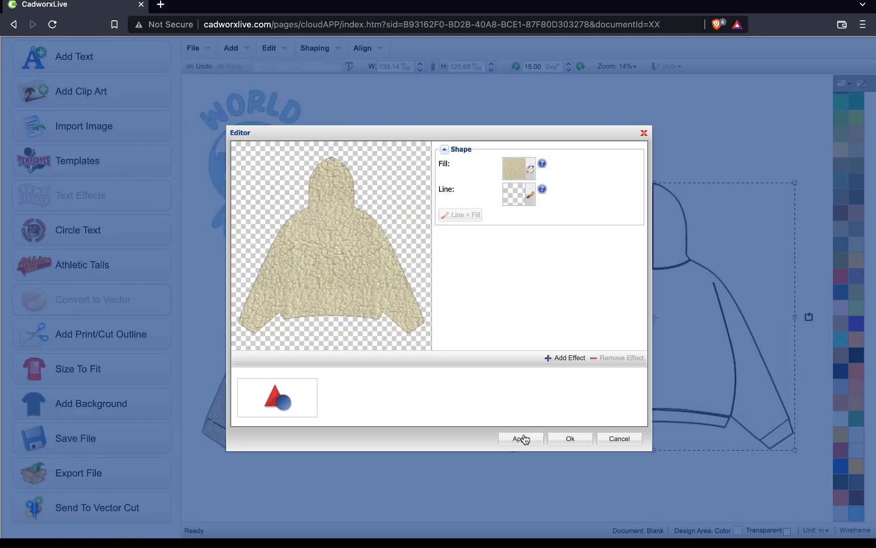
left_click(568, 439)
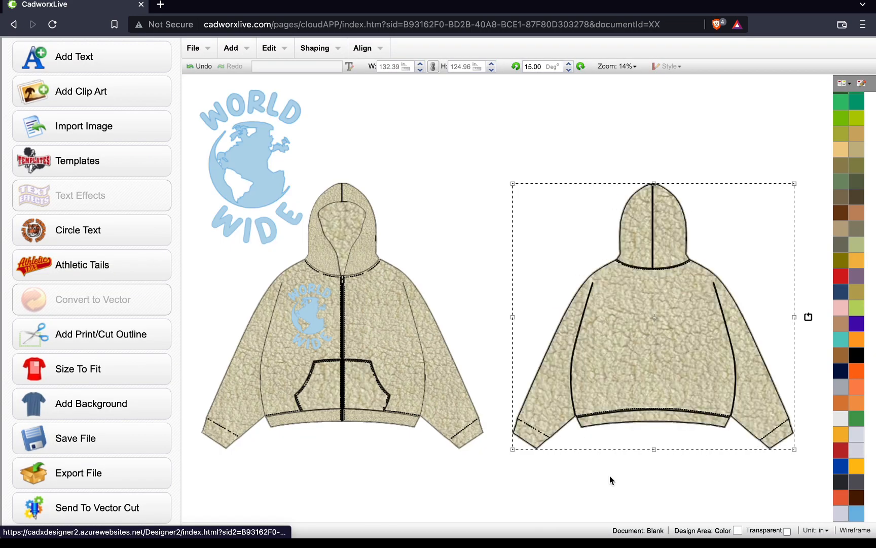
Step: Insert the solid arrow shape with a rectangular shaft from the second page of Auto shapes into the design
left_click(478, 136)
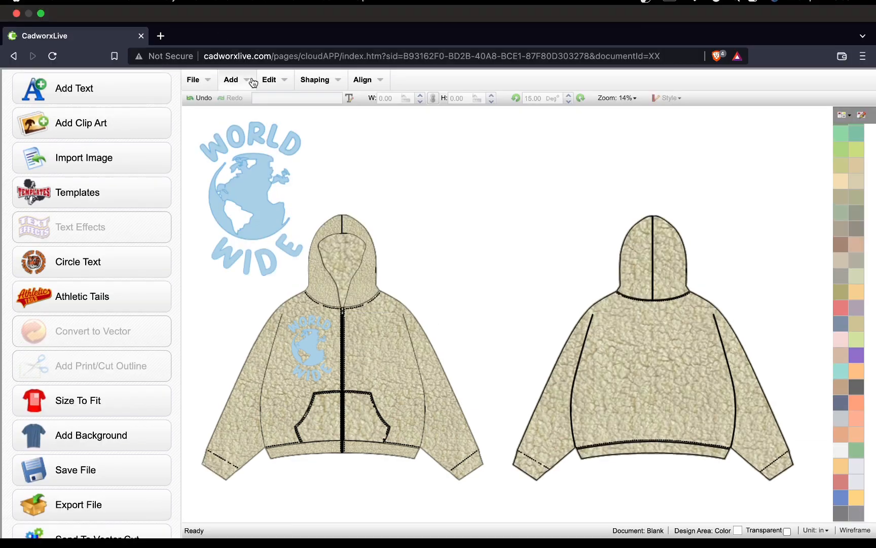
left_click(250, 84)
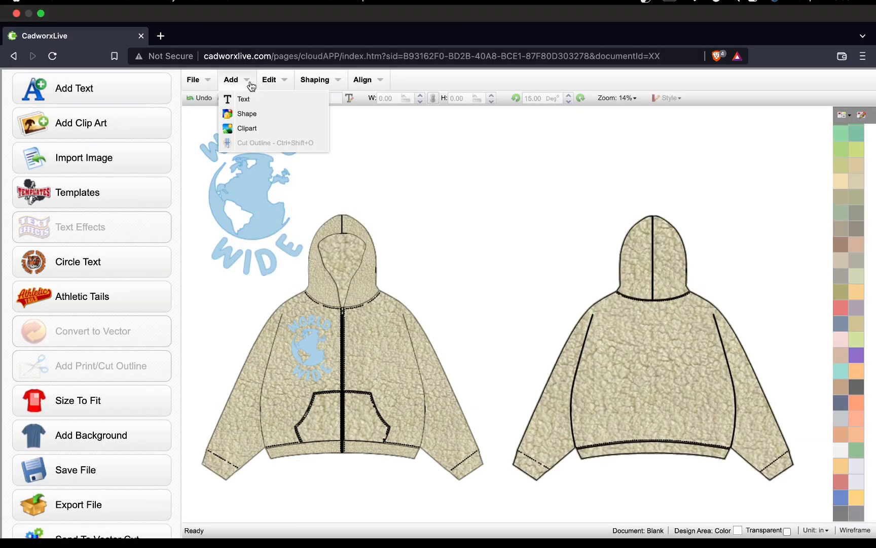
left_click(226, 51)
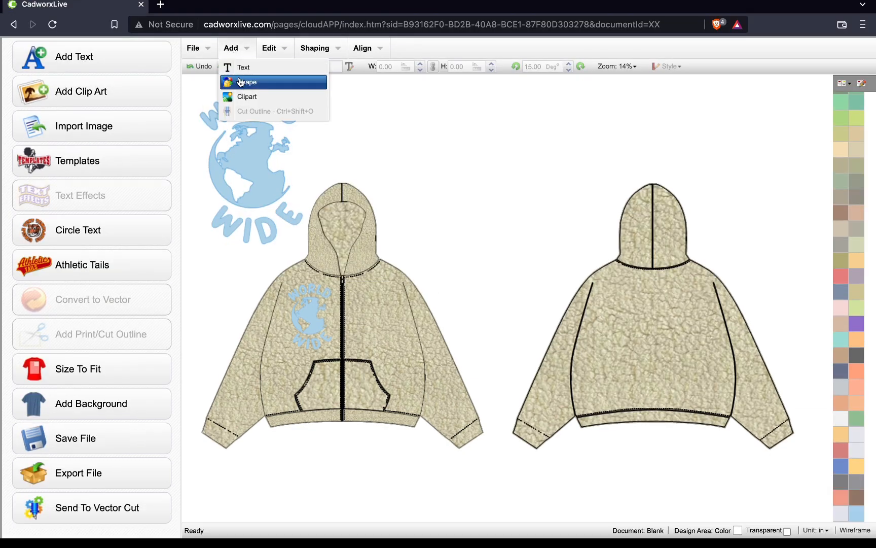
left_click(242, 83)
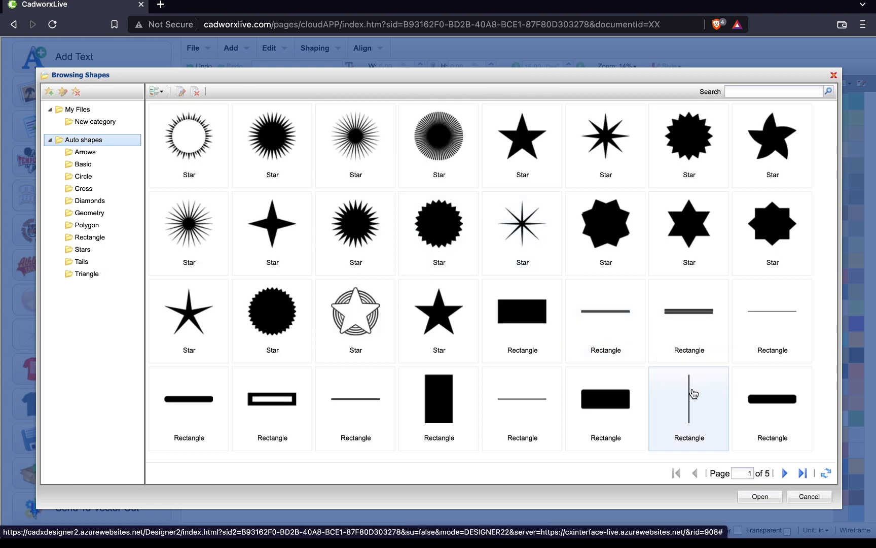
left_click(784, 474)
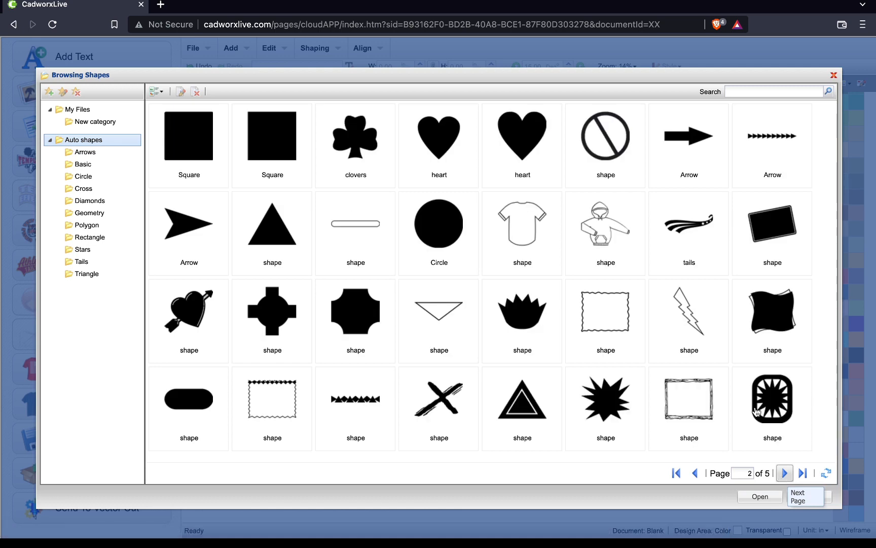
left_click(685, 170)
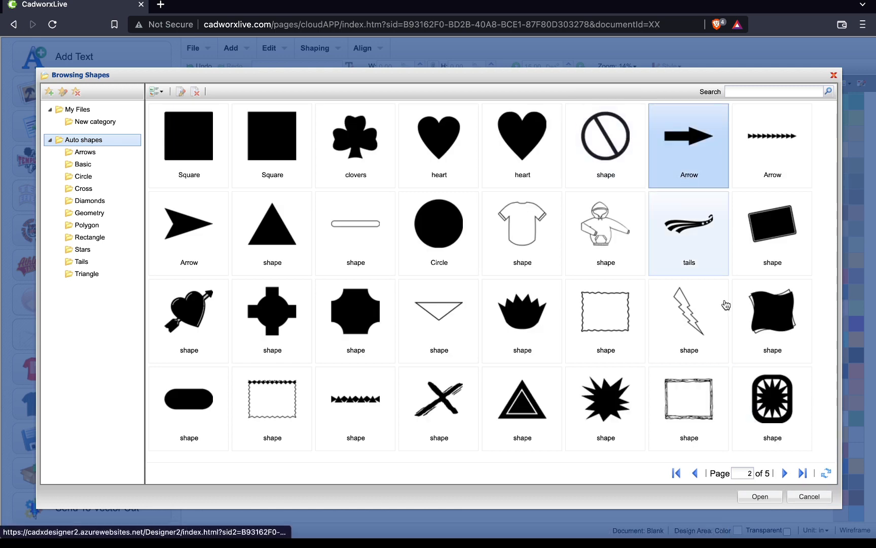
left_click(776, 499)
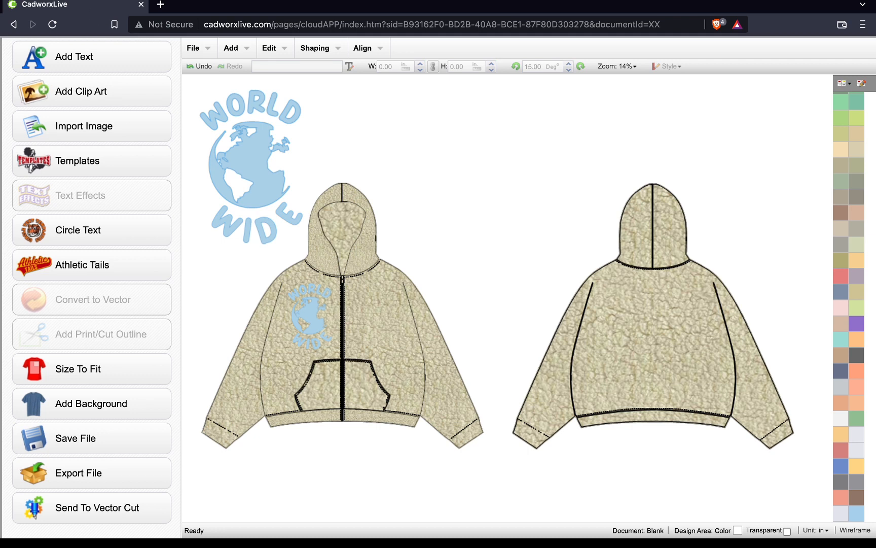
Step: Take the browser window out of full screen and move it closer to the desktop's upper-left corner
mouse_move(121, 1)
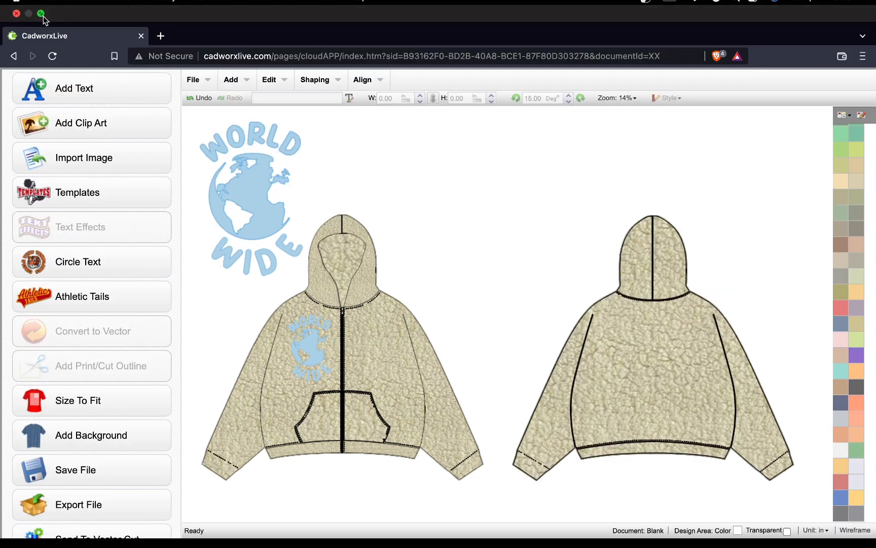
left_click(41, 13)
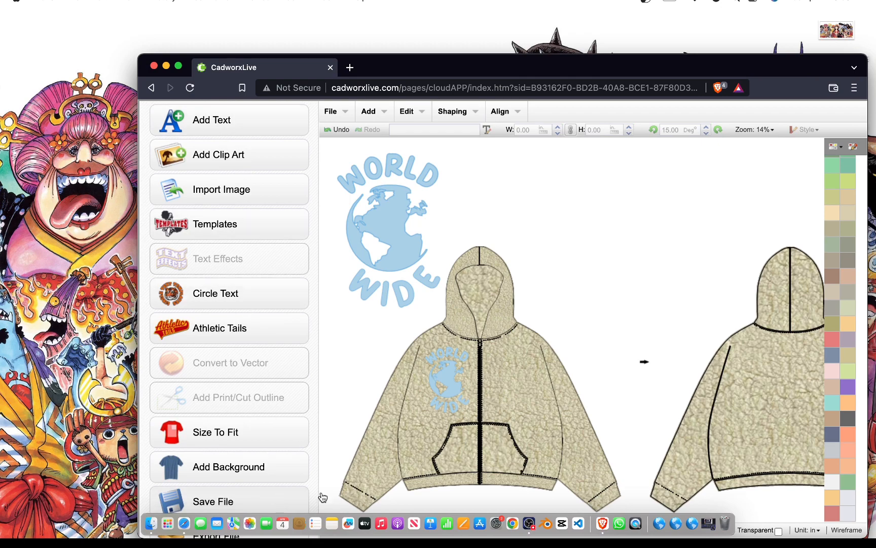
left_click_drag(396, 65, 348, 38)
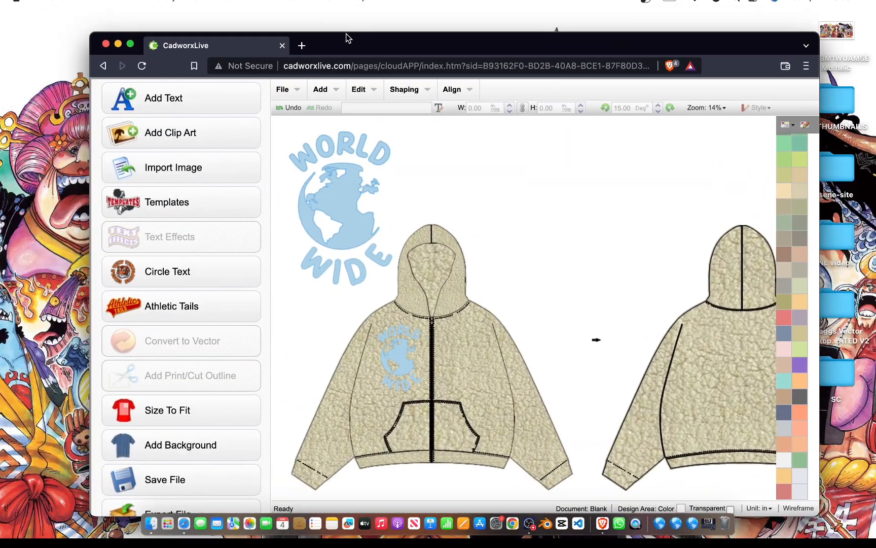
left_click(529, 522)
left_click(145, 363)
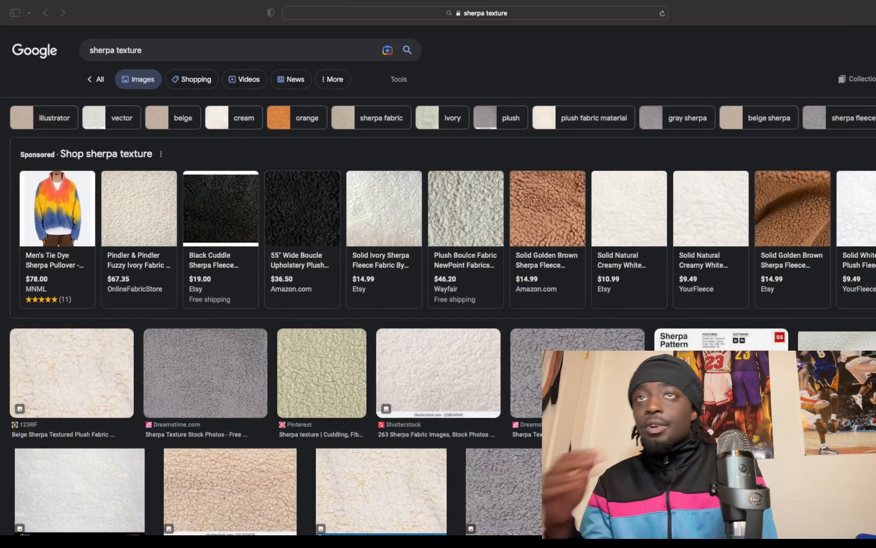
mouse_move(604, 10)
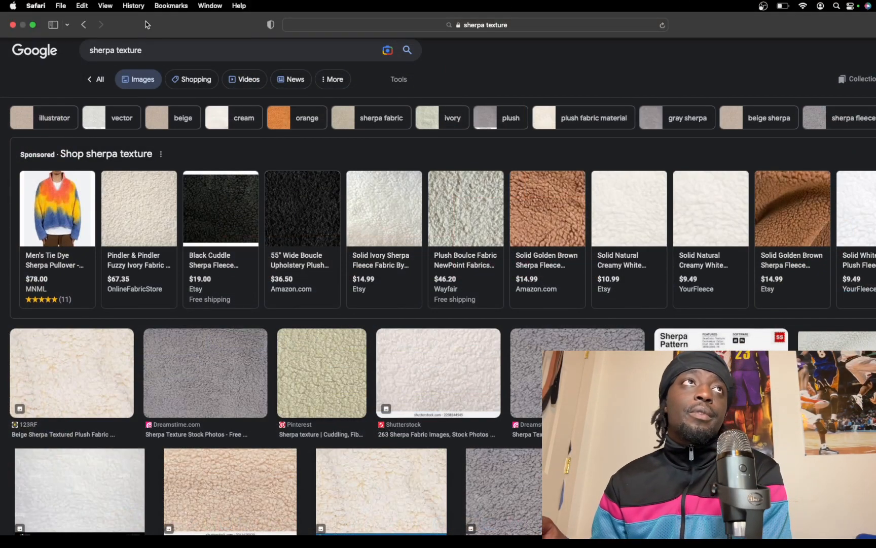